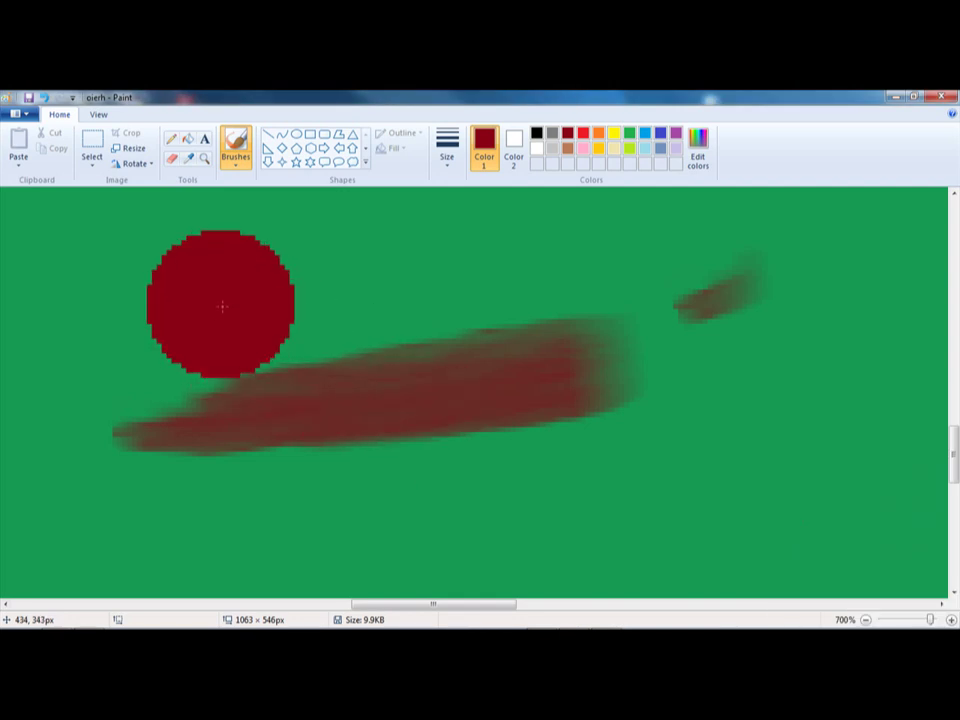
Step: Set the brush to its thickest size and paint a large dark red looping blot on the green canvas
click(236, 166)
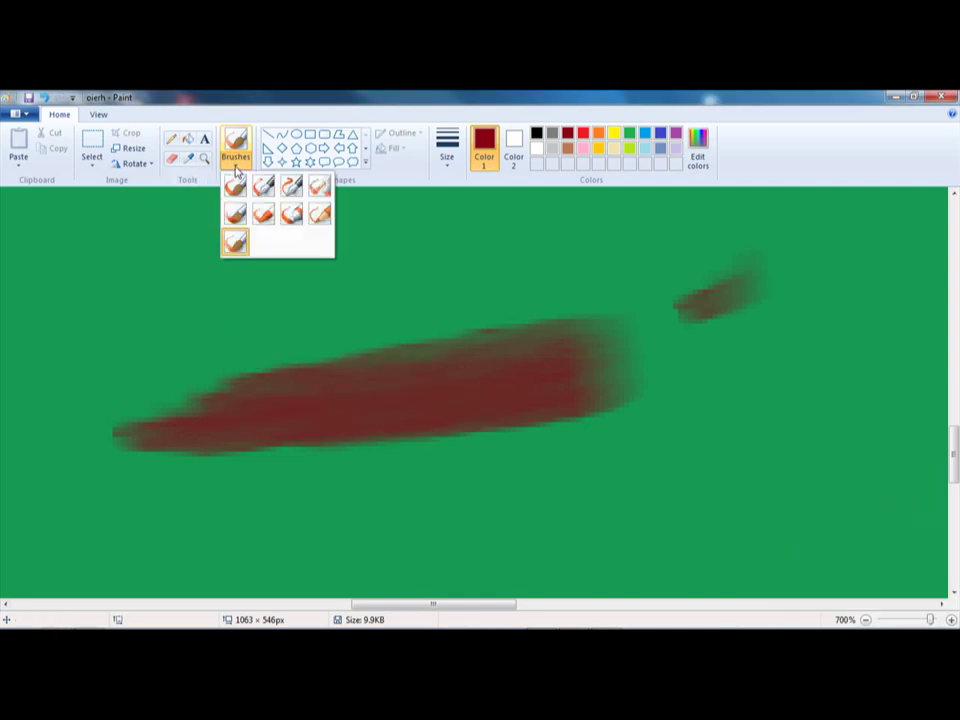
key(Escape)
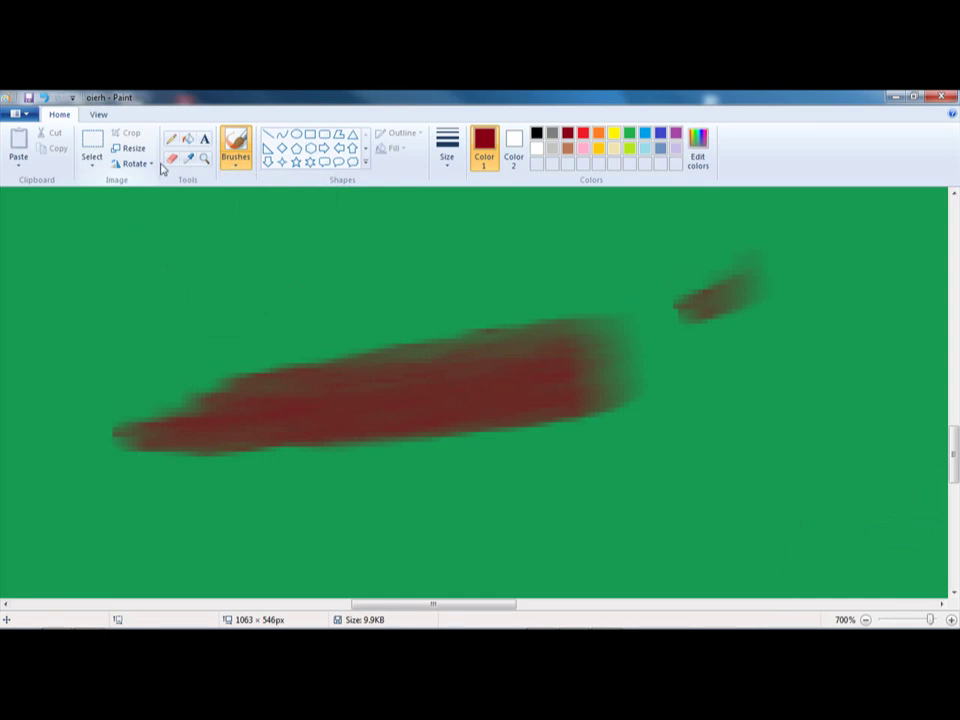
click(238, 160)
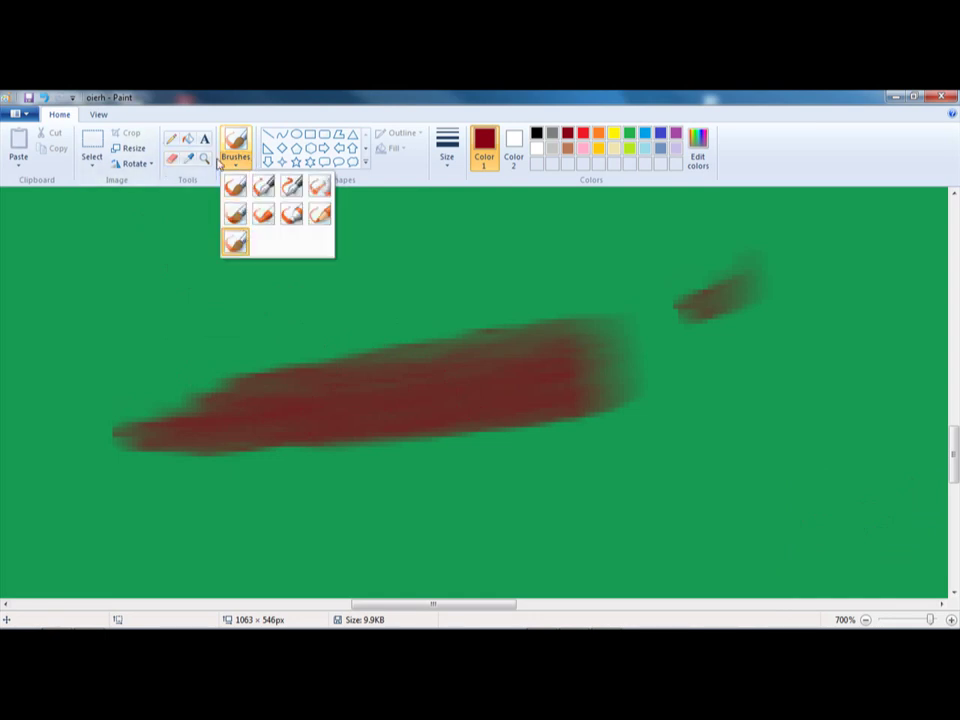
click(237, 160)
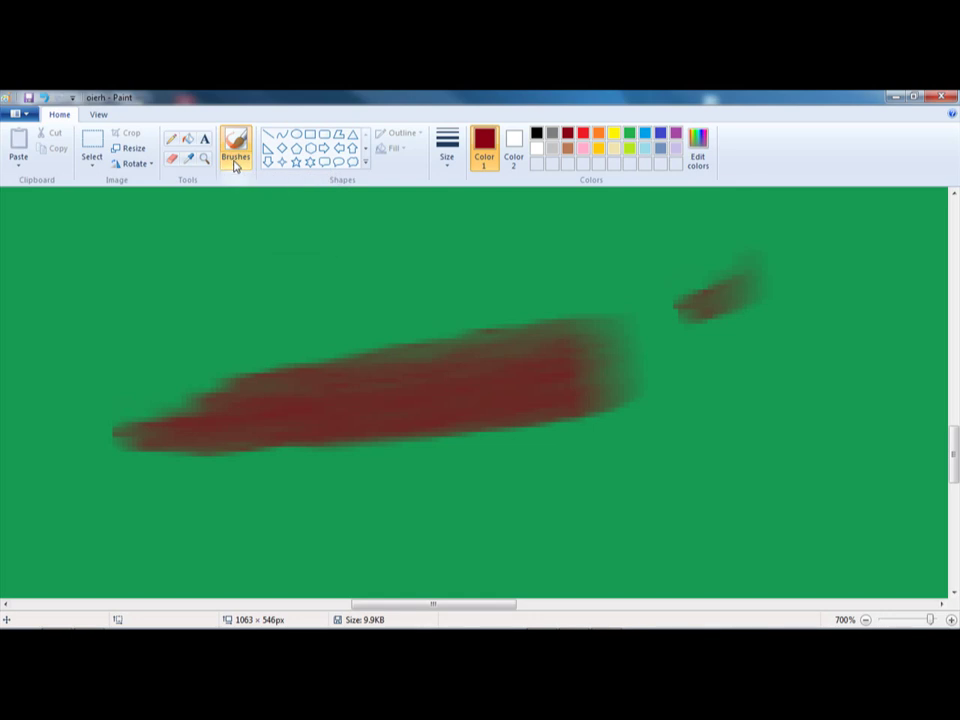
click(435, 144)
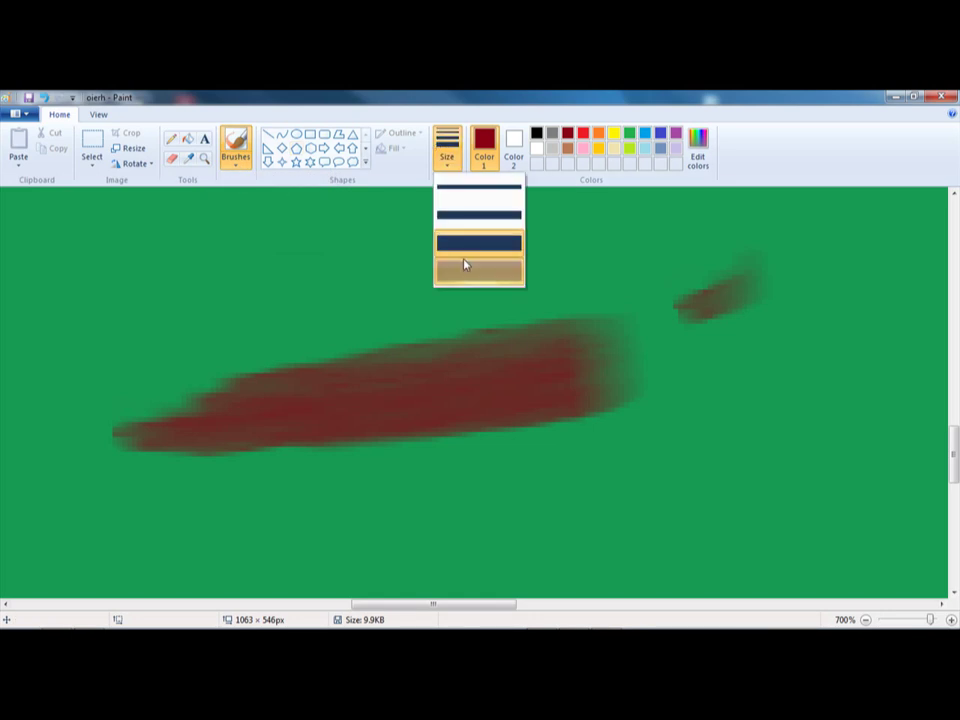
click(465, 266)
mouse_move(561, 262)
mouse_down()
mouse_move(437, 422)
mouse_move(101, 236)
mouse_move(686, 236)
mouse_move(455, 349)
mouse_up()
scroll(300, 330, up, 10)
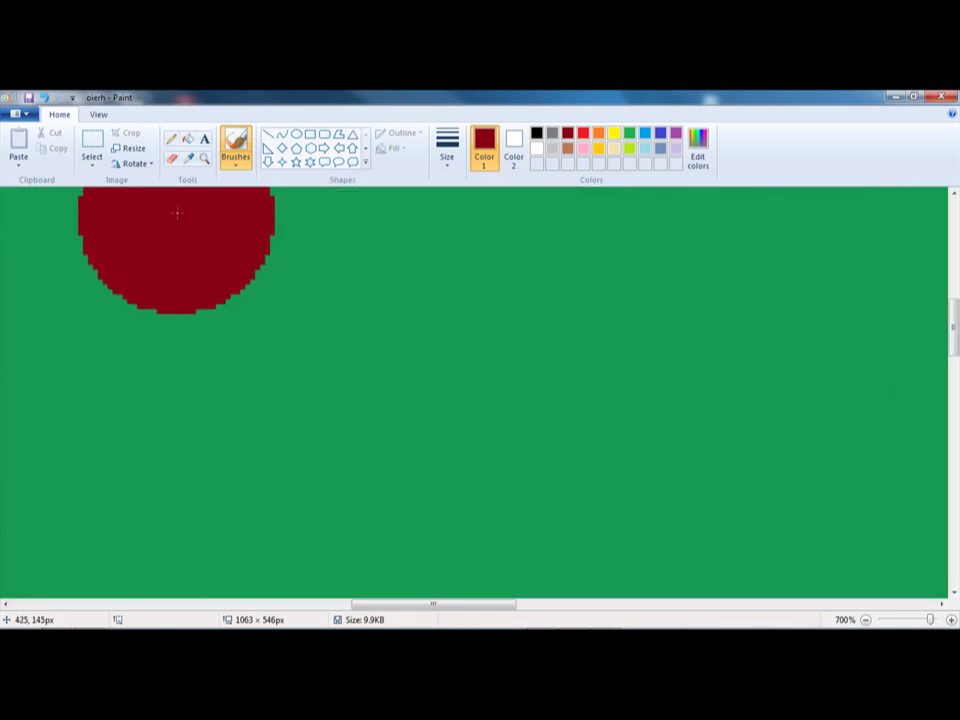
Step: Zoom out and enlarge the canvas with white space to the right and bottom
click(865, 620)
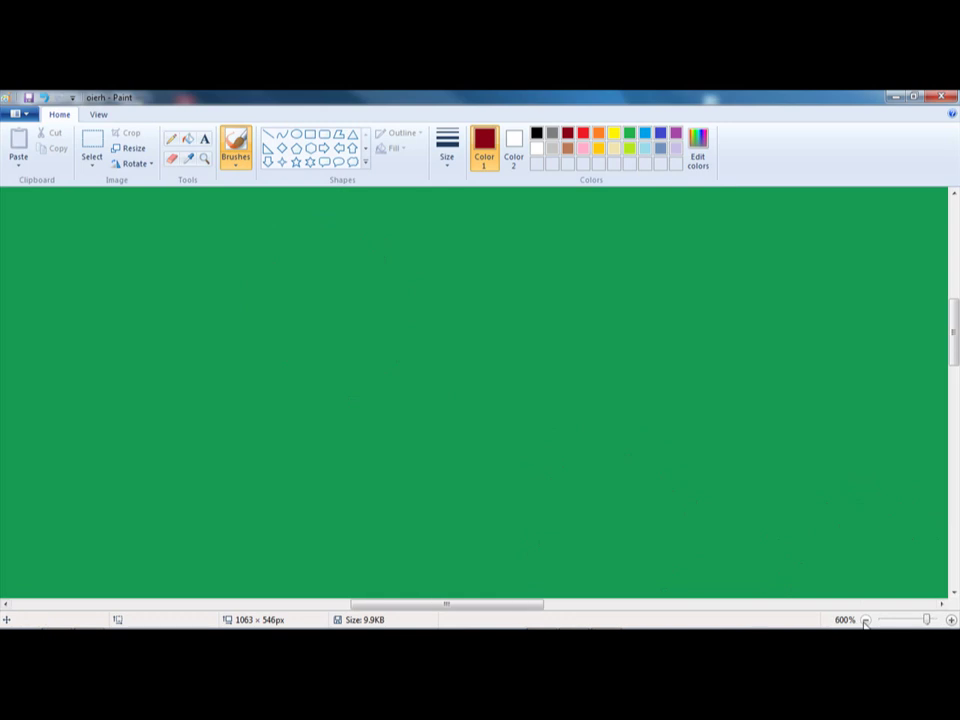
click(865, 620)
click(865, 620)
click(865, 620)
click(865, 620)
click(865, 620)
click(865, 620)
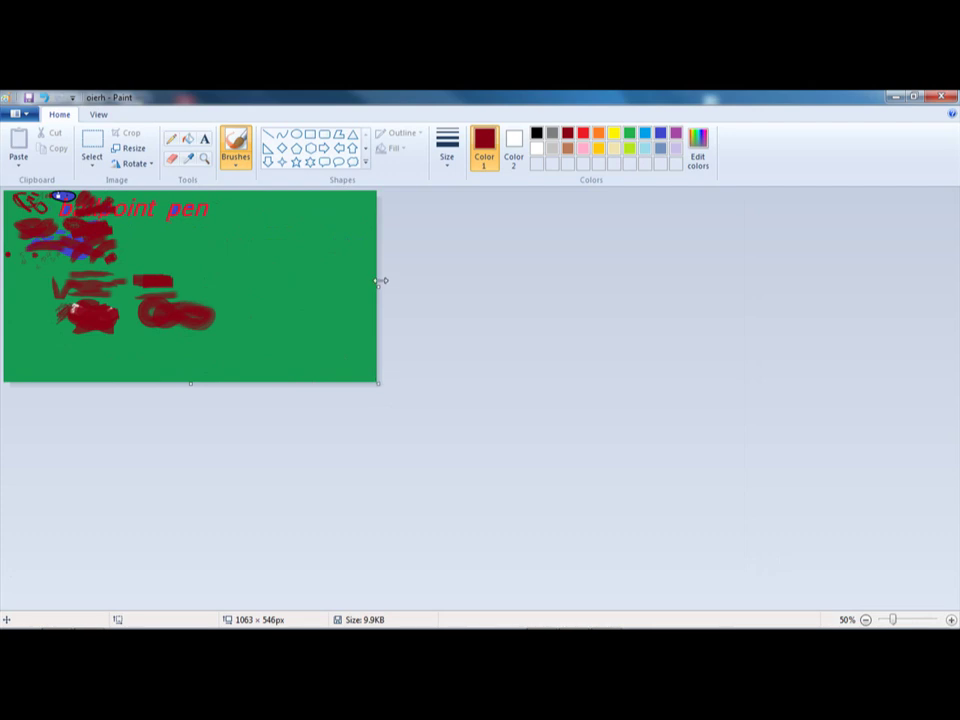
drag(380, 287, 455, 287)
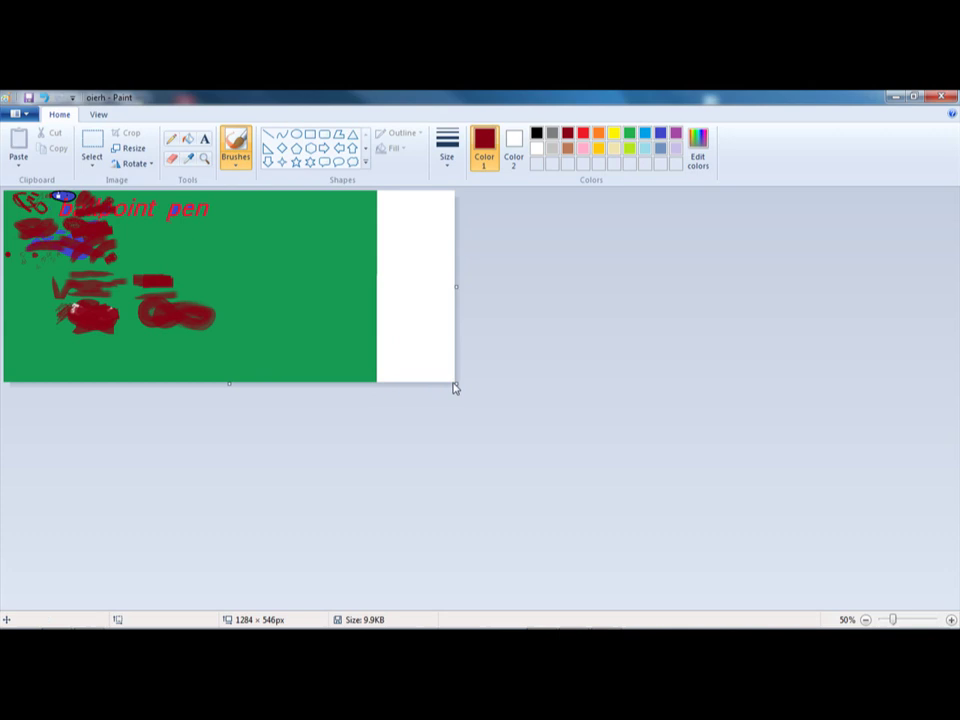
drag(456, 388, 436, 467)
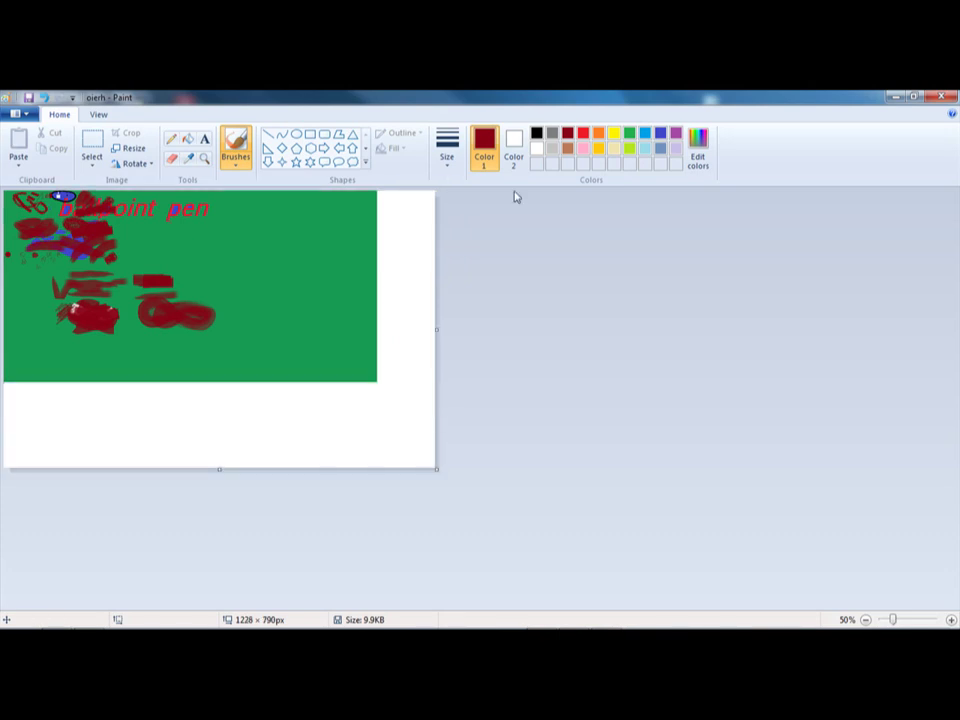
Step: Set Color 2 to black, then grey, extending the canvas with black and grey strips
click(513, 145)
click(536, 132)
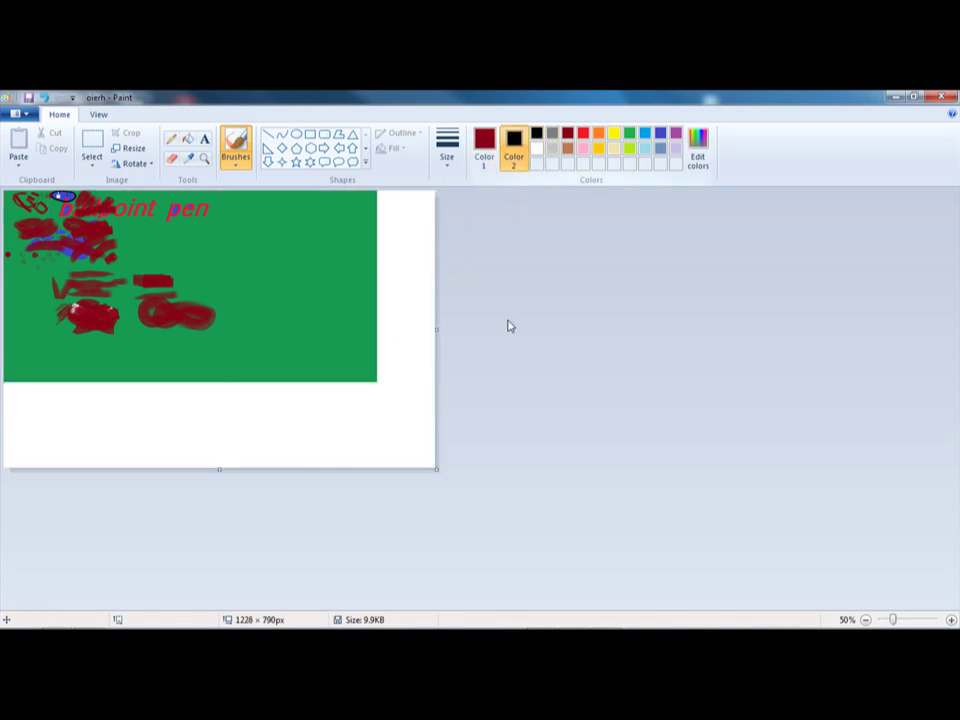
drag(437, 331, 510, 332)
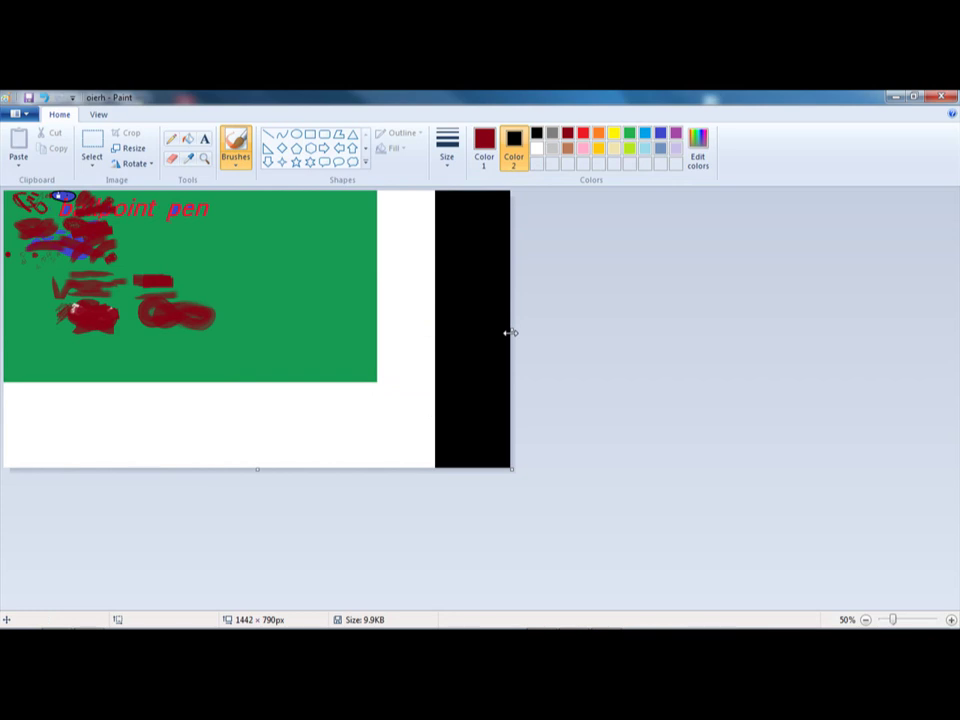
drag(259, 471, 253, 525)
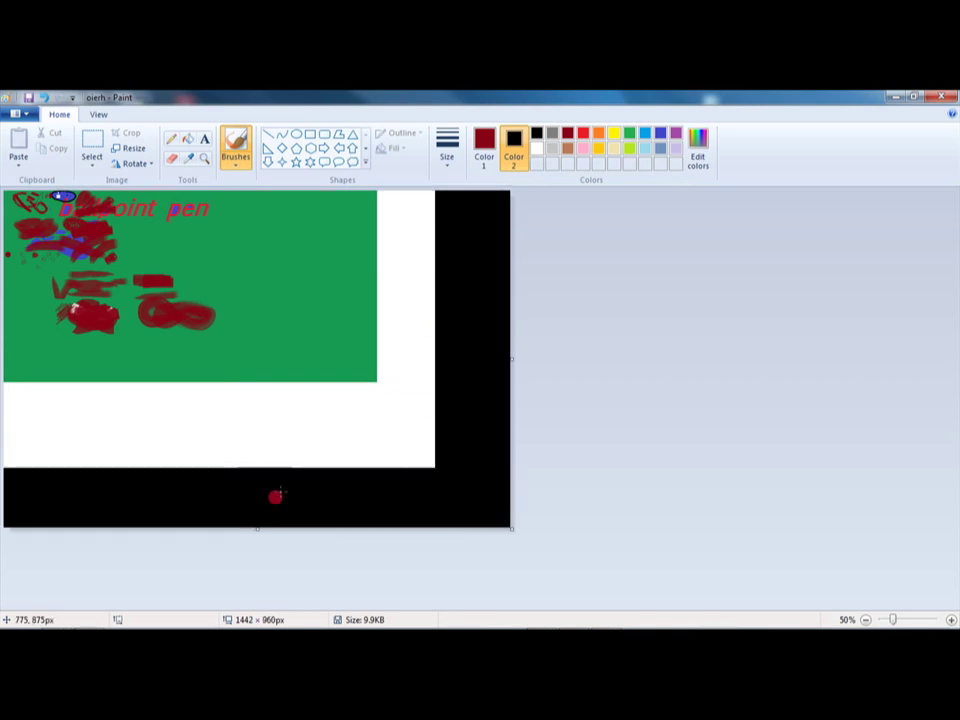
click(552, 148)
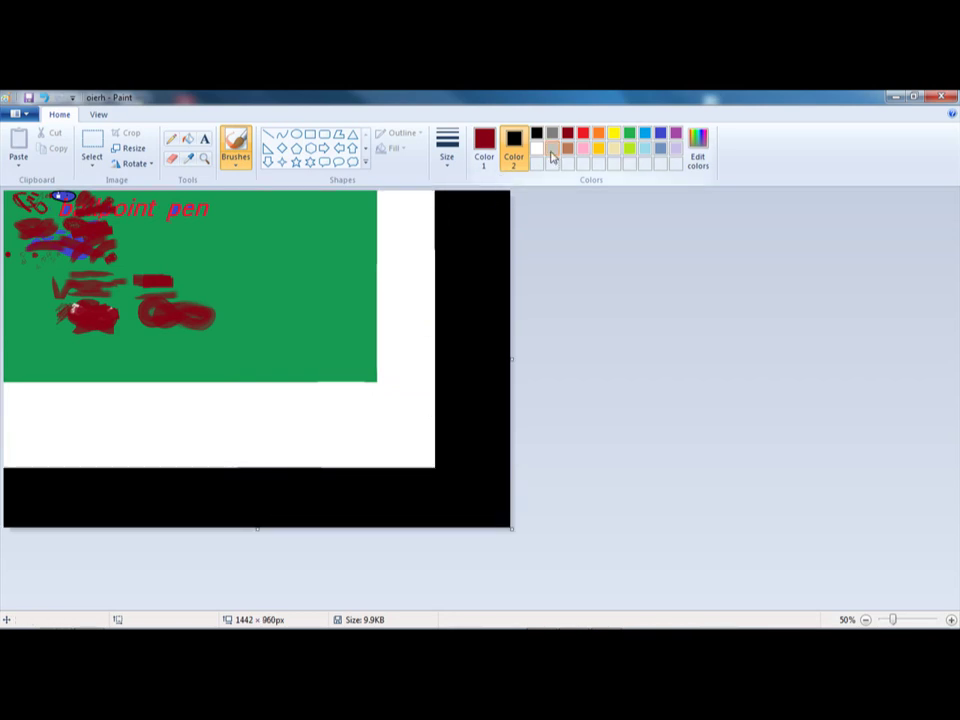
drag(511, 528, 652, 557)
Step: Set Color 2 to gold and extend the canvas with gold strips right and downward
click(614, 134)
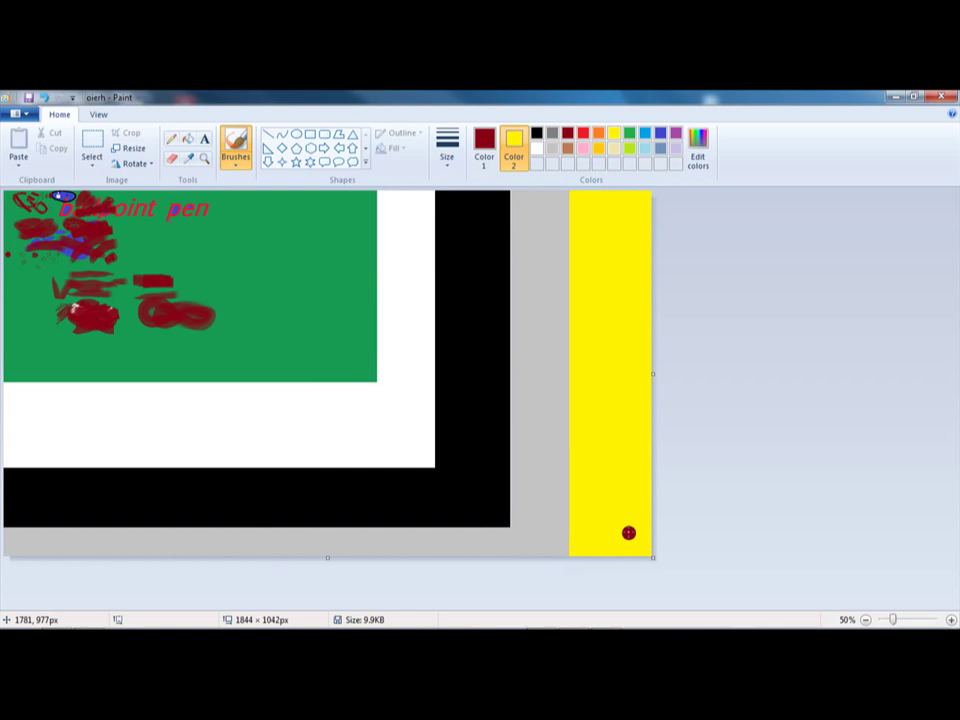
click(598, 148)
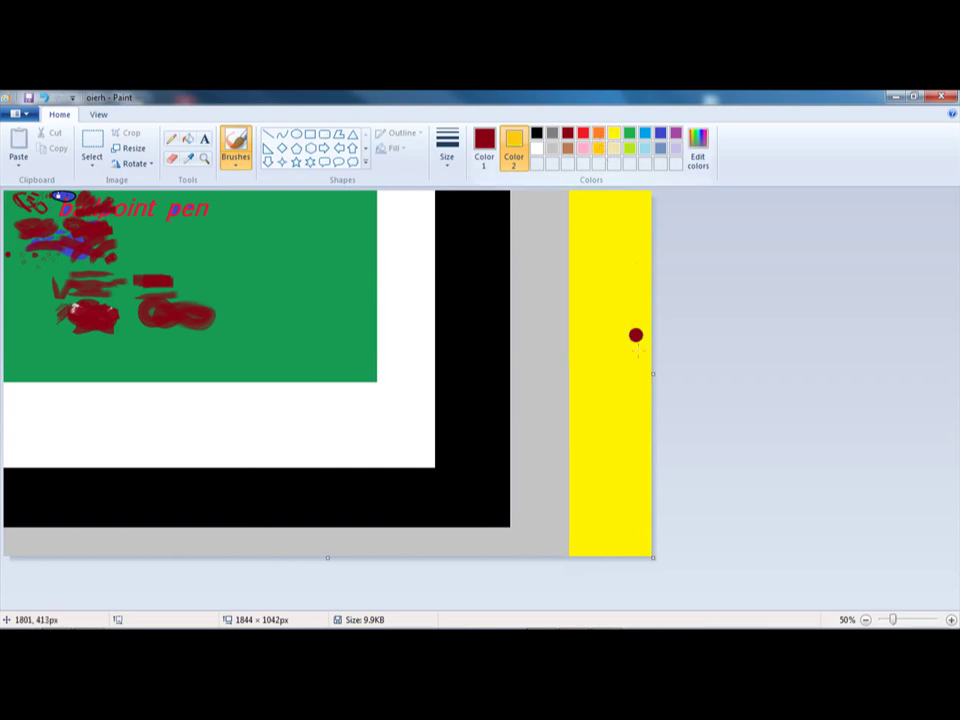
drag(653, 375, 680, 374)
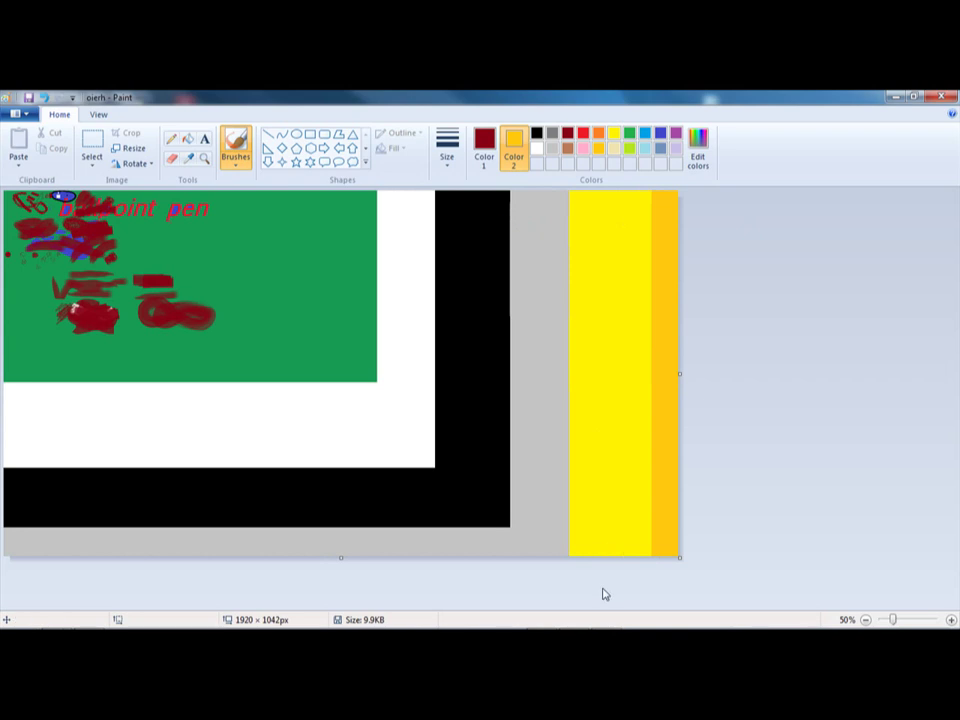
drag(341, 557, 341, 591)
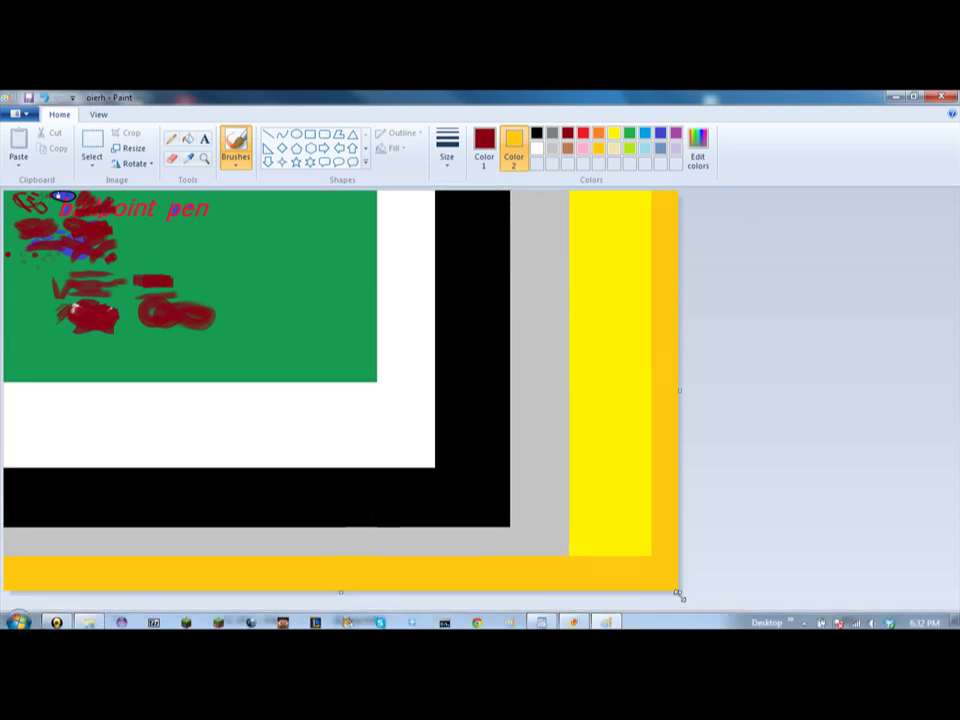
mouse_move(679, 390)
mouse_down()
mouse_move(727, 393)
mouse_move(649, 388)
mouse_move(786, 386)
mouse_move(375, 356)
mouse_move(852, 358)
mouse_move(771, 339)
mouse_up()
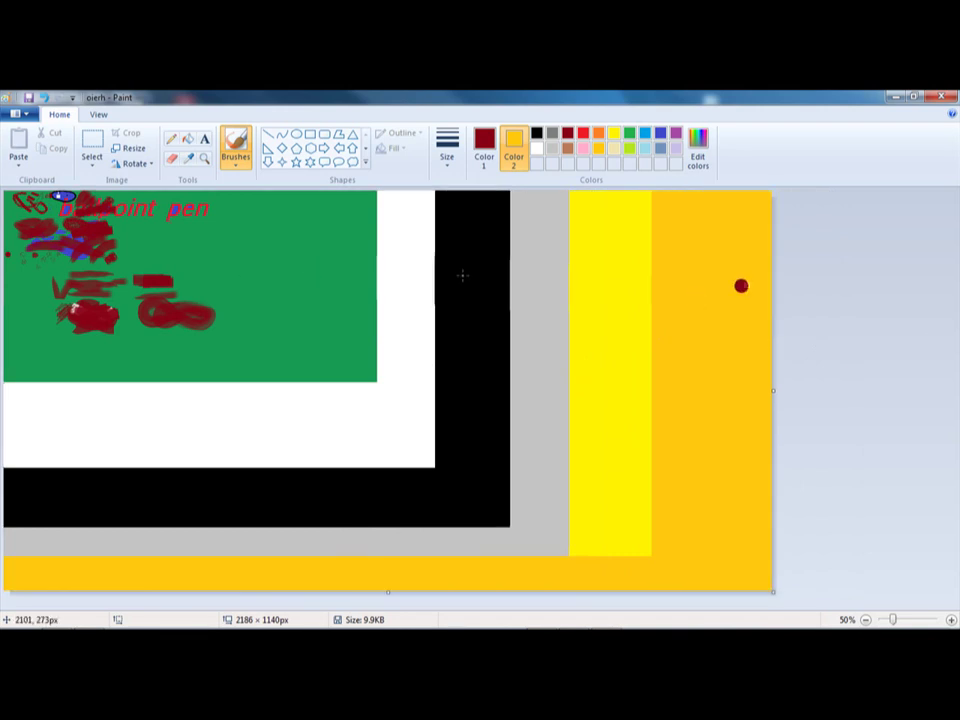
Step: Undo the stray red dot and shrink the canvas back to 1052 × 532 px
click(617, 582)
key(ctrl+z)
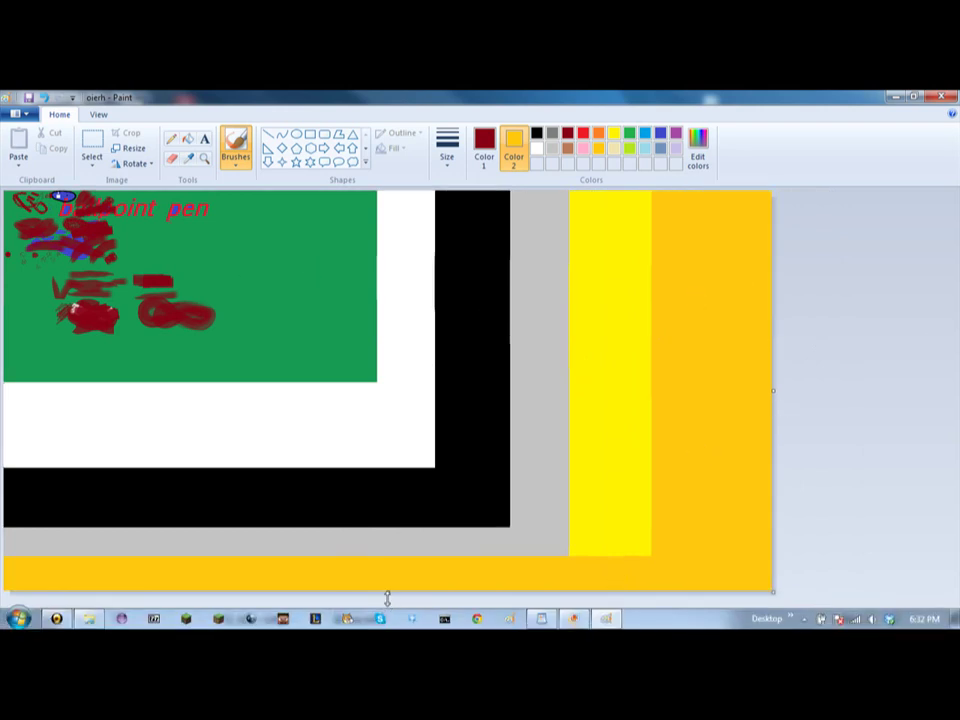
mouse_move(388, 592)
mouse_down()
mouse_move(426, 437)
mouse_move(418, 558)
mouse_move(424, 475)
mouse_up()
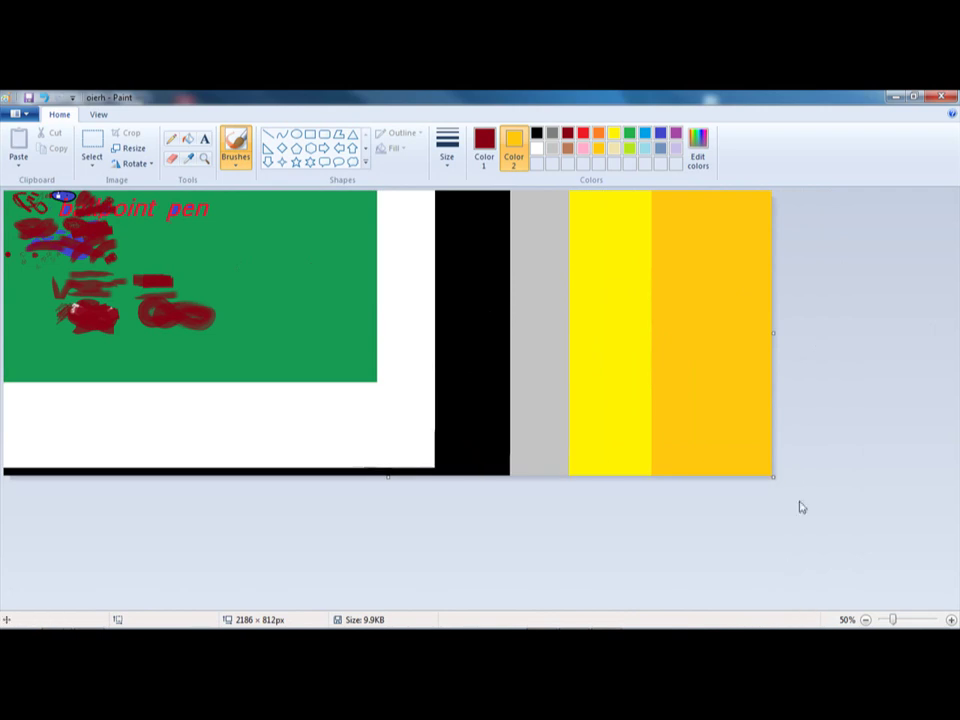
drag(778, 481, 375, 379)
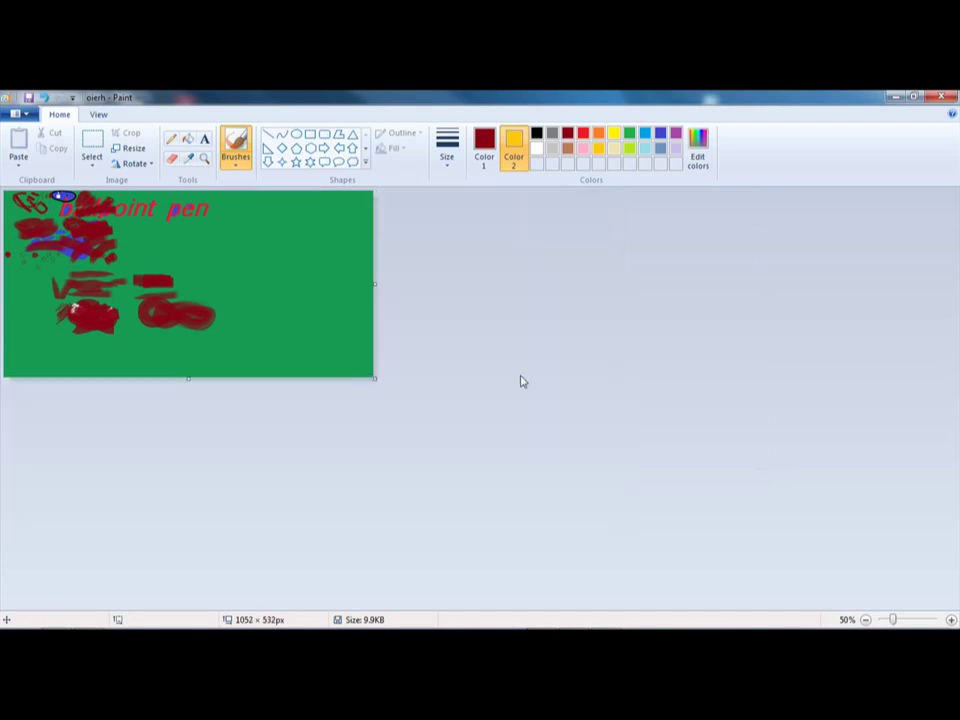
Step: Zoom the picture in step by step to 400%, then back out to actual 100% size
click(98, 114)
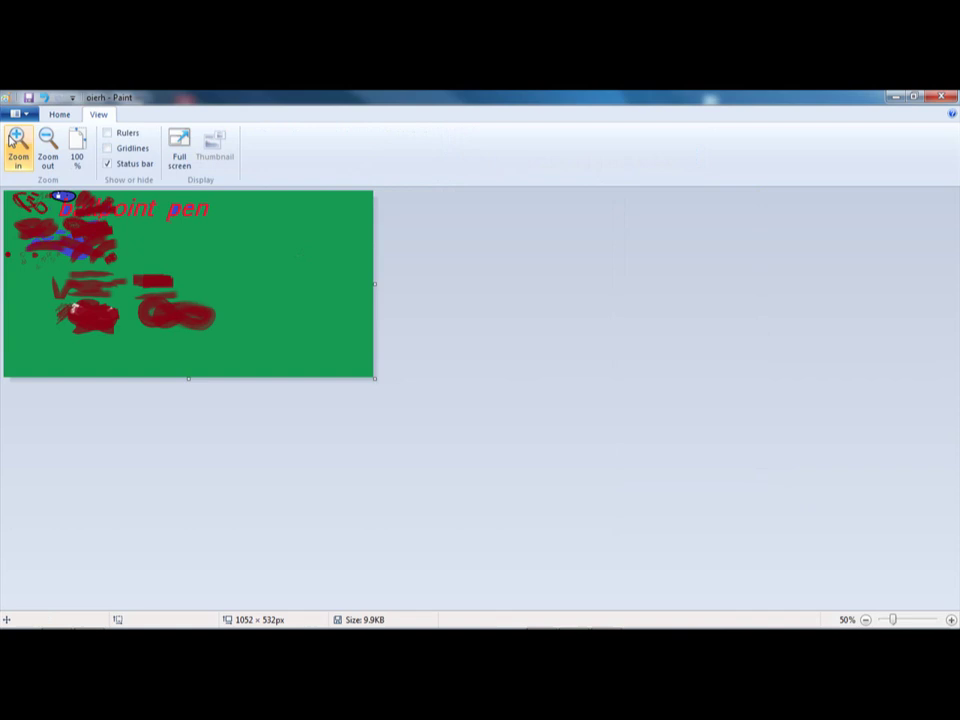
click(17, 142)
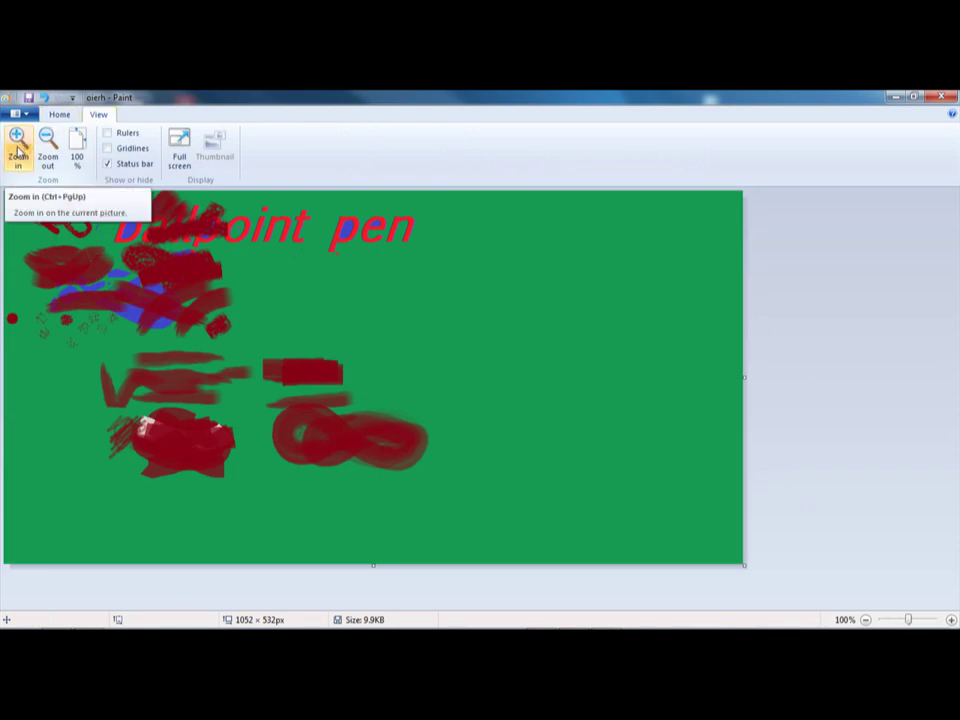
click(17, 147)
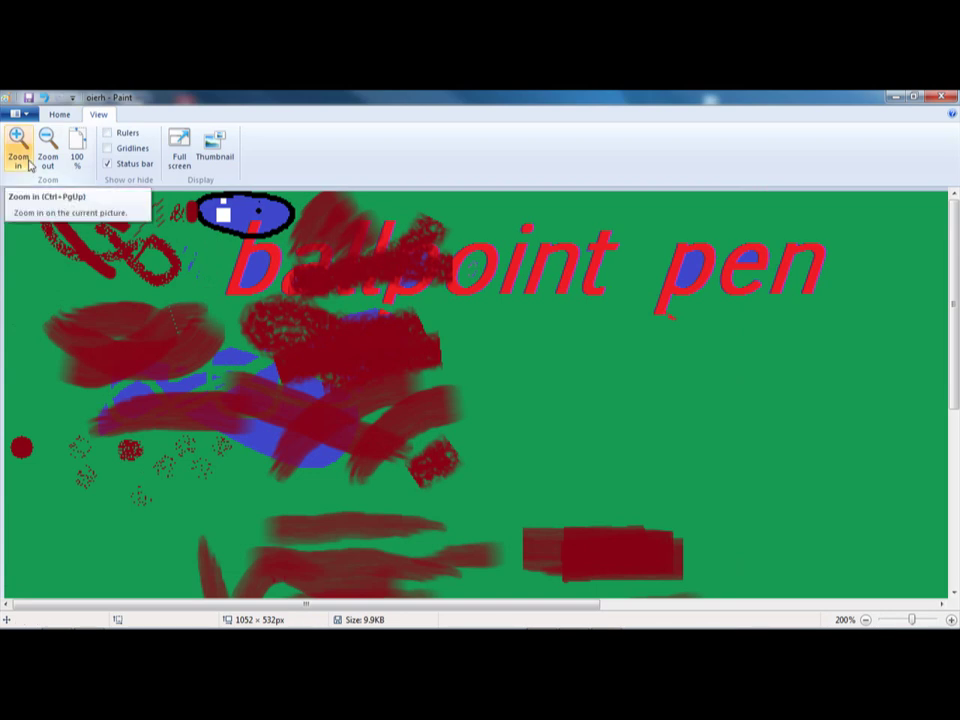
click(29, 164)
click(29, 164)
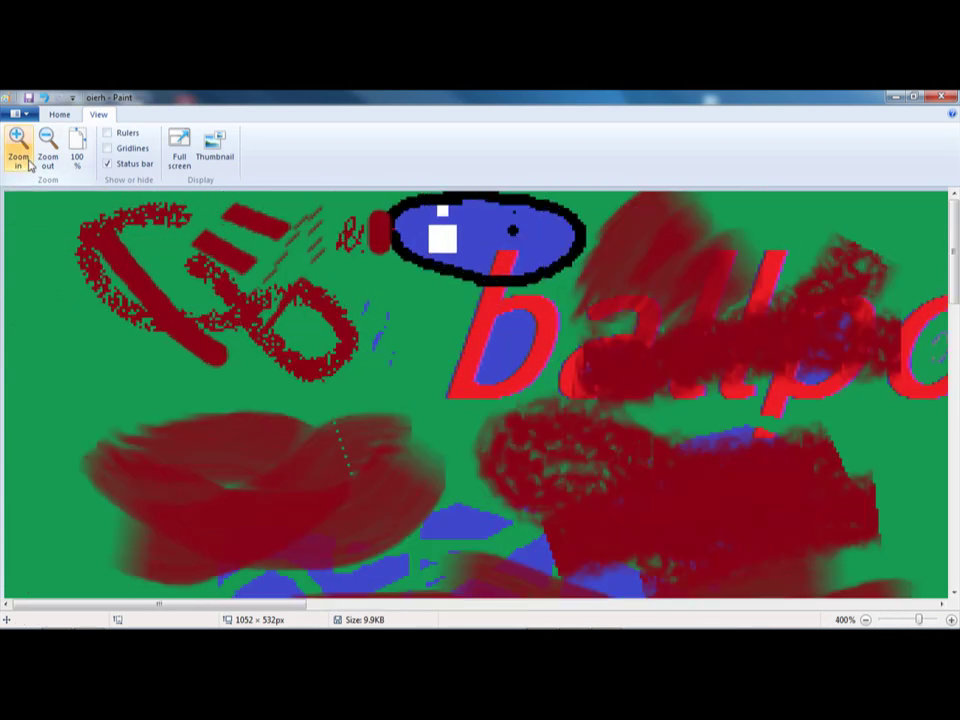
key(ctrl+Page_Down)
key(ctrl+Page_Down)
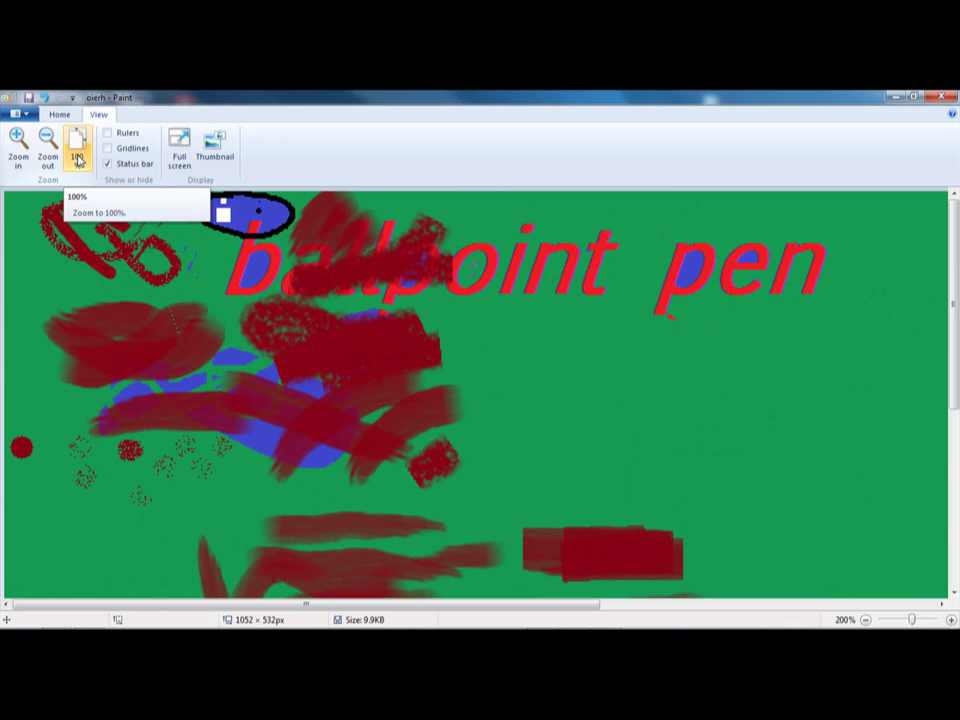
click(78, 158)
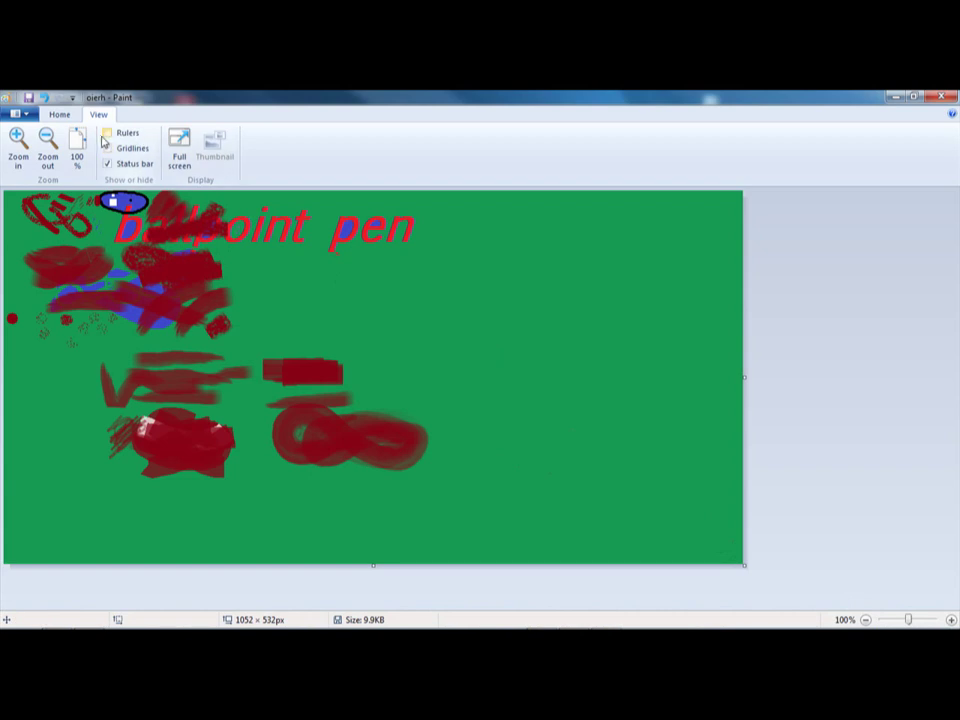
Step: Turn the View tab's Status bar off and then back on
click(114, 165)
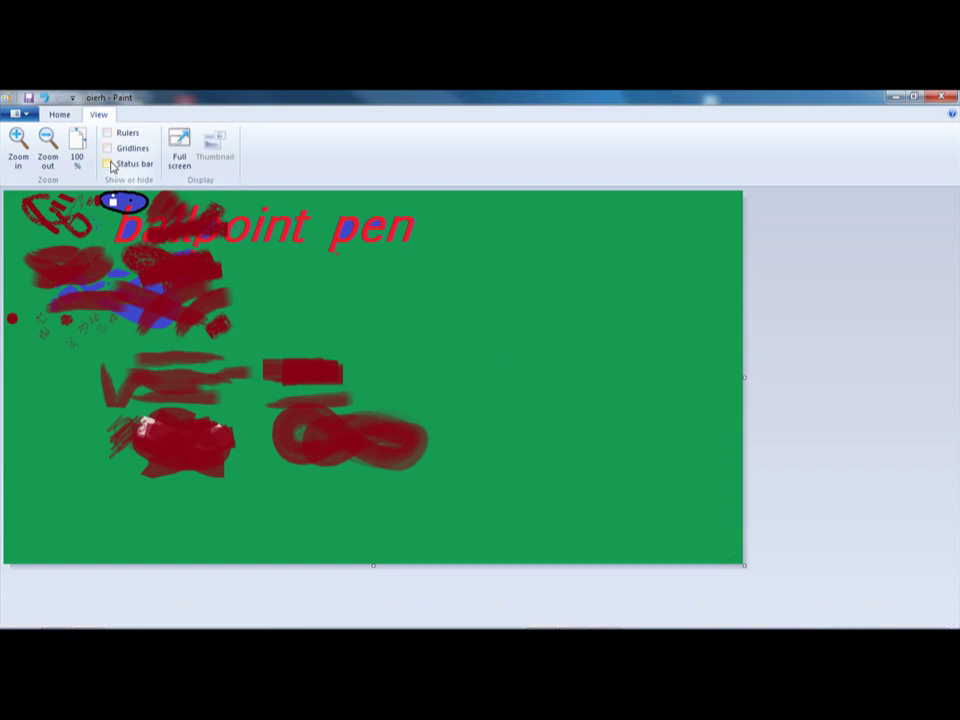
click(113, 165)
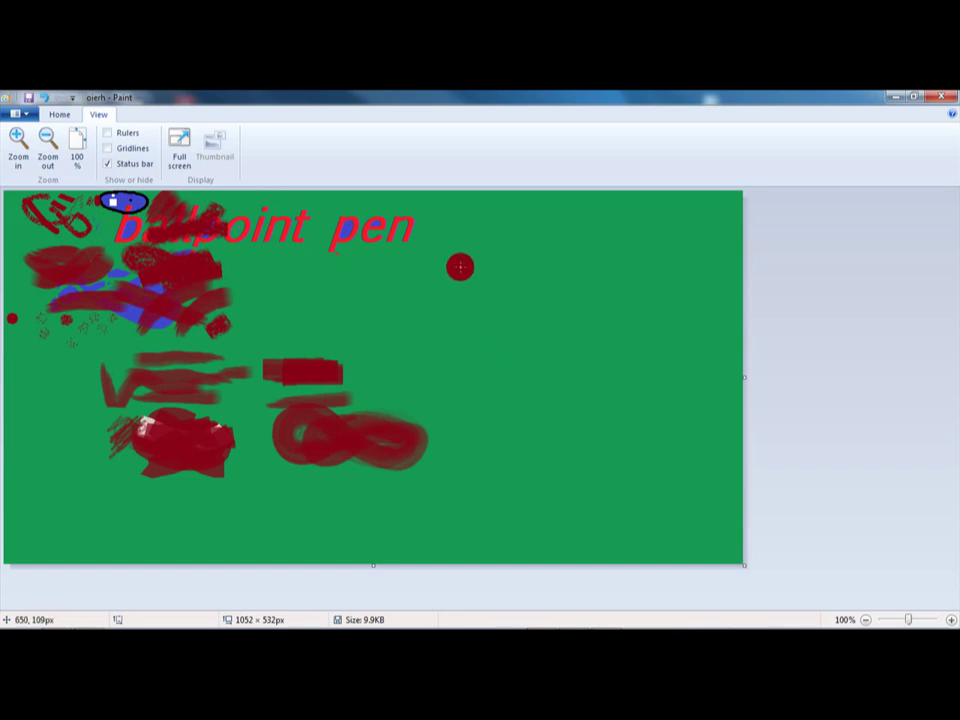
Step: Switch to the Pencil on the Home tab and draw a short thin stroke
click(59, 114)
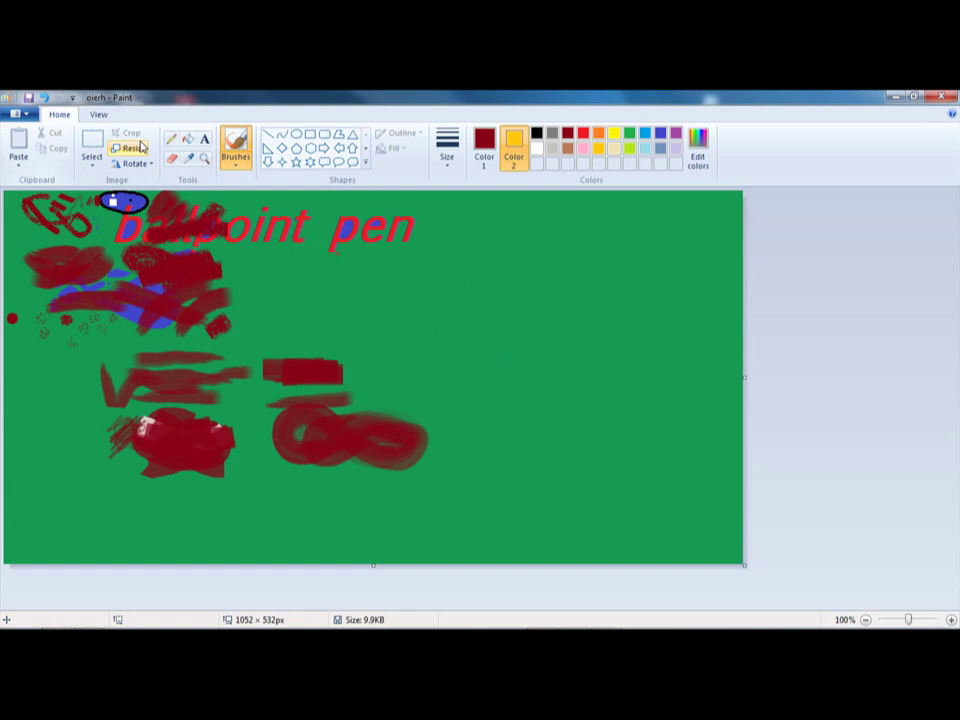
click(171, 139)
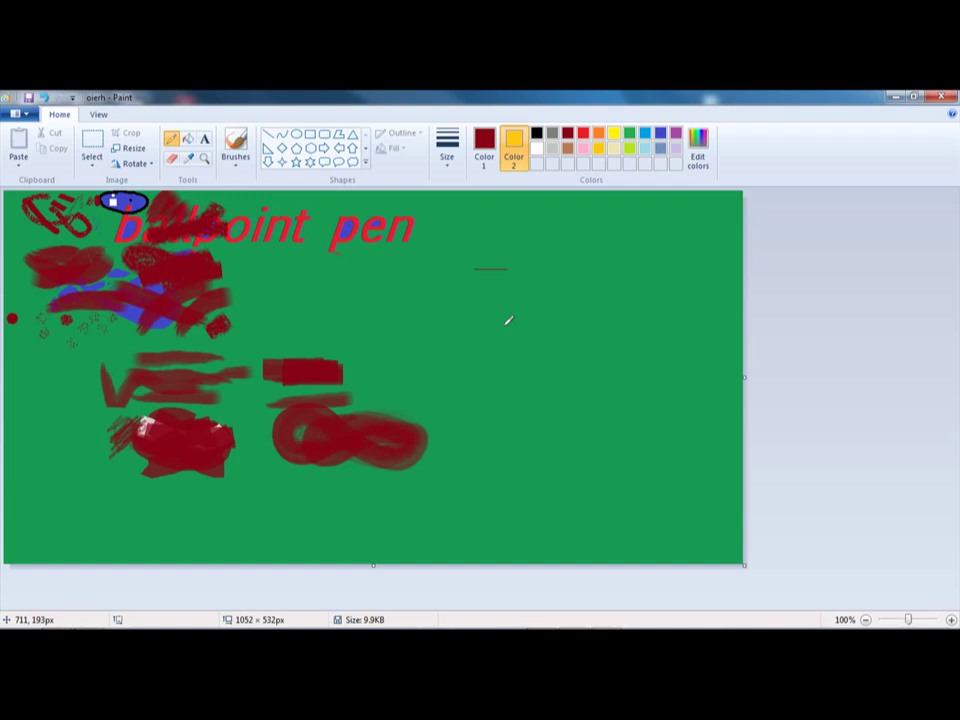
drag(487, 320, 461, 318)
Step: Draw two horizontal red lines and a crossing line, then undo them with Ctrl+Z
click(268, 134)
drag(460, 314, 560, 313)
drag(463, 354, 553, 354)
click(666, 388)
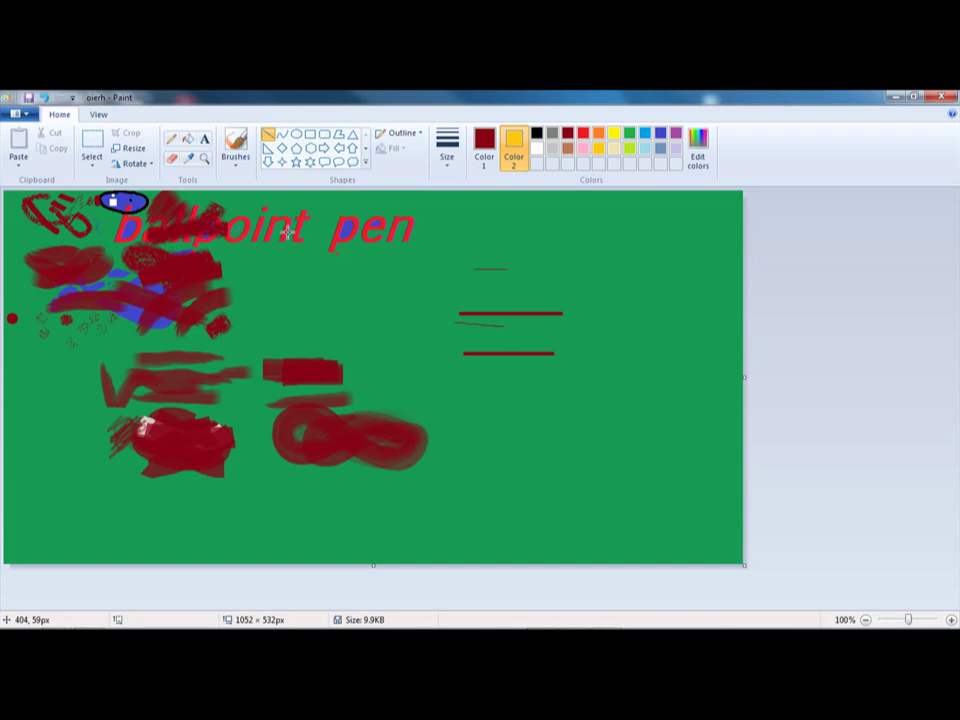
drag(491, 239, 463, 485)
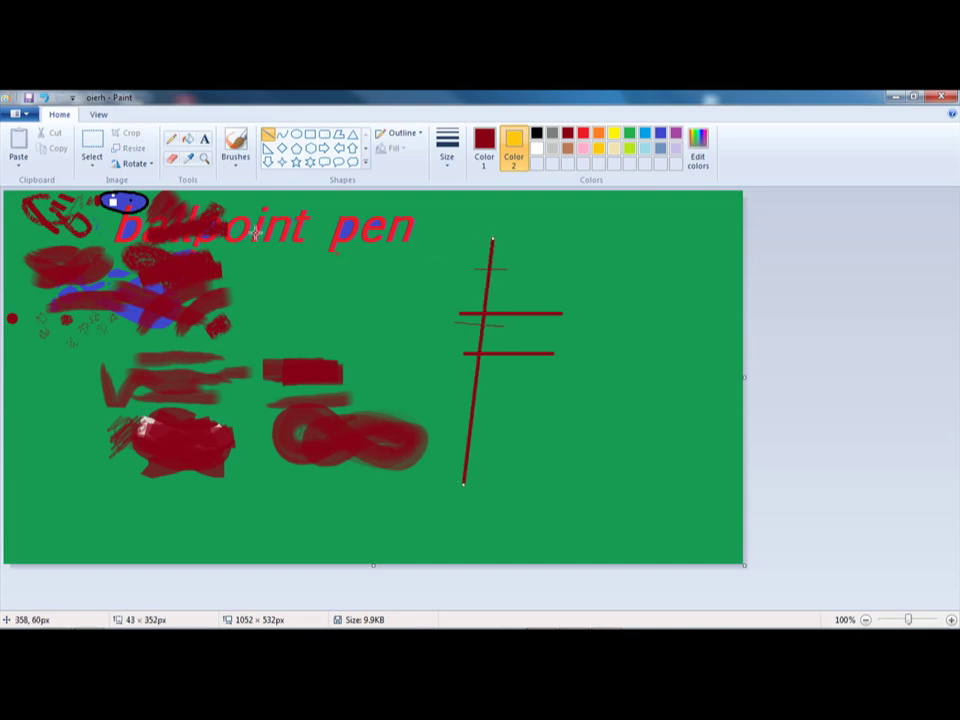
key(ctrl+z)
key(ctrl+z)
key(ctrl+z)
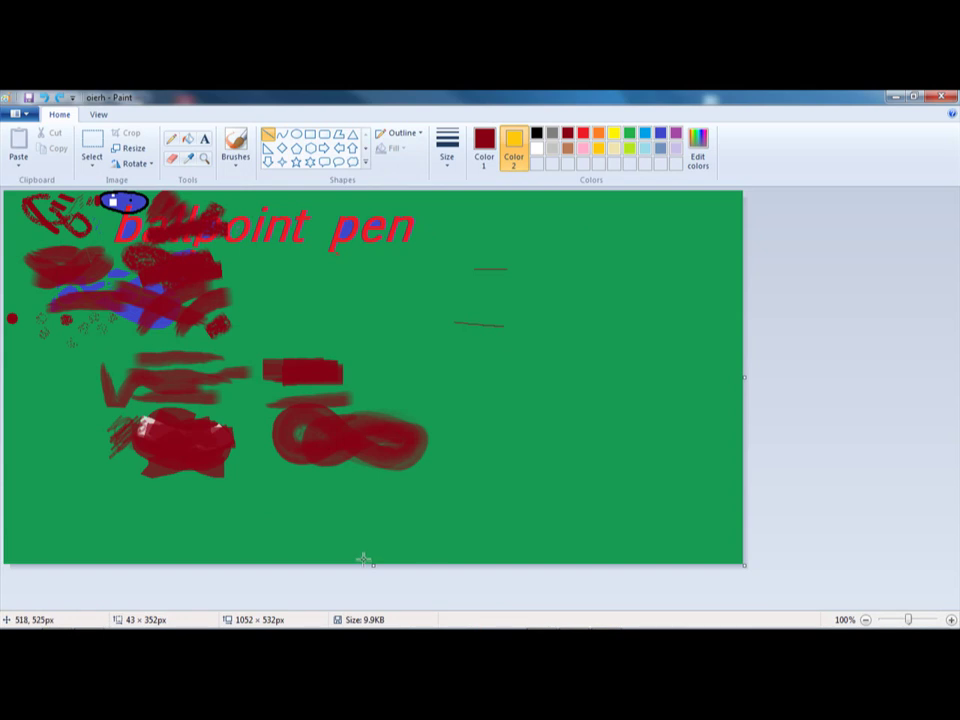
Step: Extend the canvas downward and draw a thick red V of two straight lines
drag(374, 566, 374, 599)
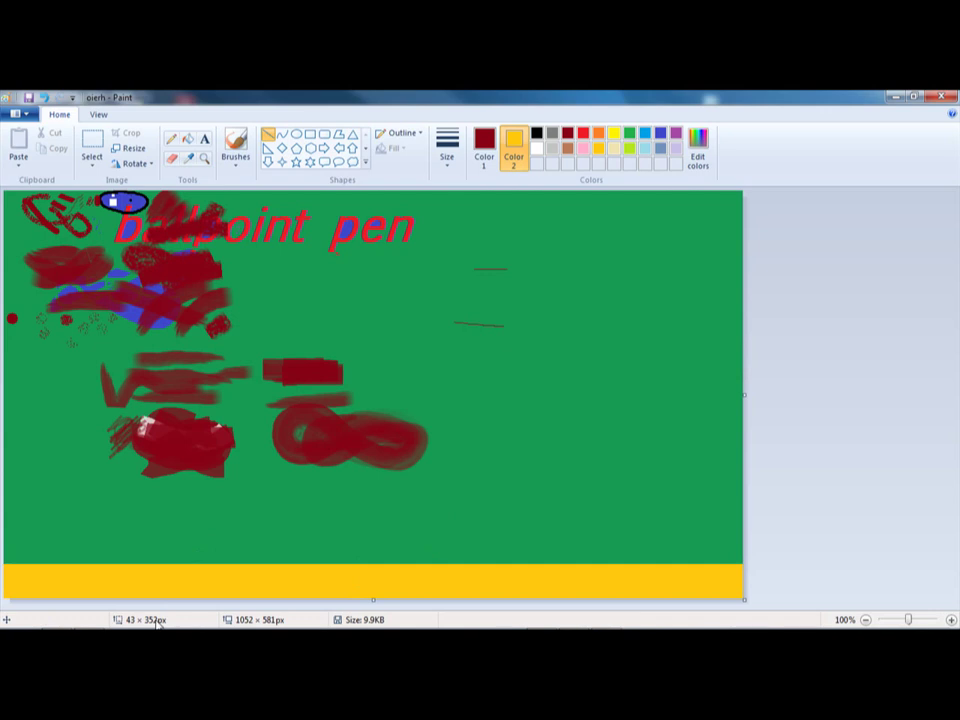
drag(356, 308, 489, 452)
drag(551, 401, 431, 501)
Step: Draw a thin pencil arc over the V and resize the canvas to 985 × 510 px
click(171, 140)
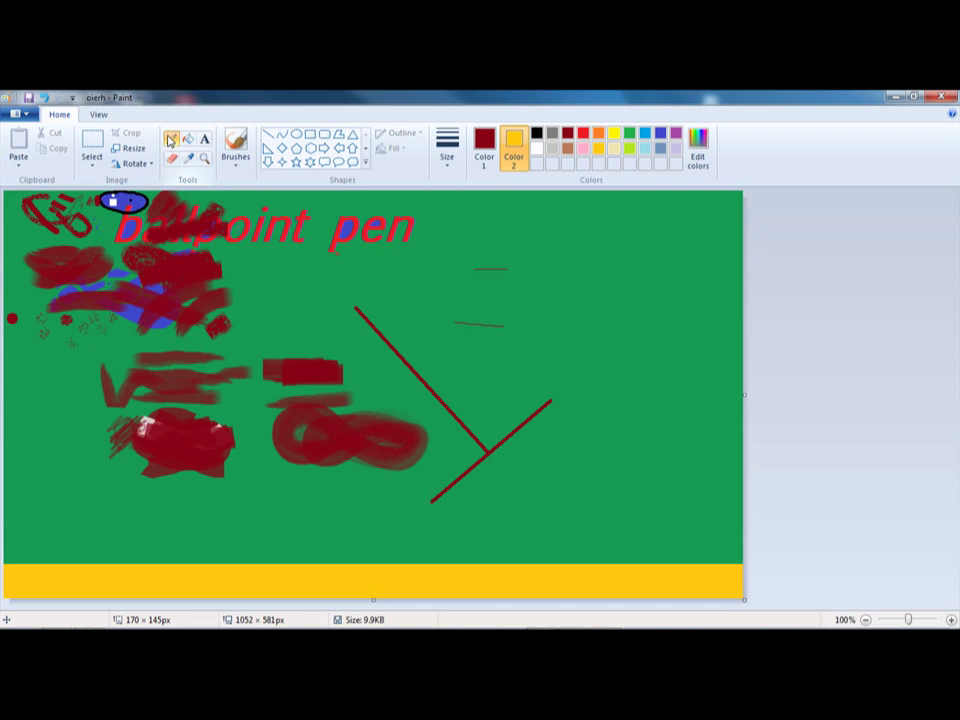
mouse_move(401, 318)
mouse_down()
mouse_move(527, 296)
mouse_move(573, 312)
mouse_move(609, 373)
mouse_up()
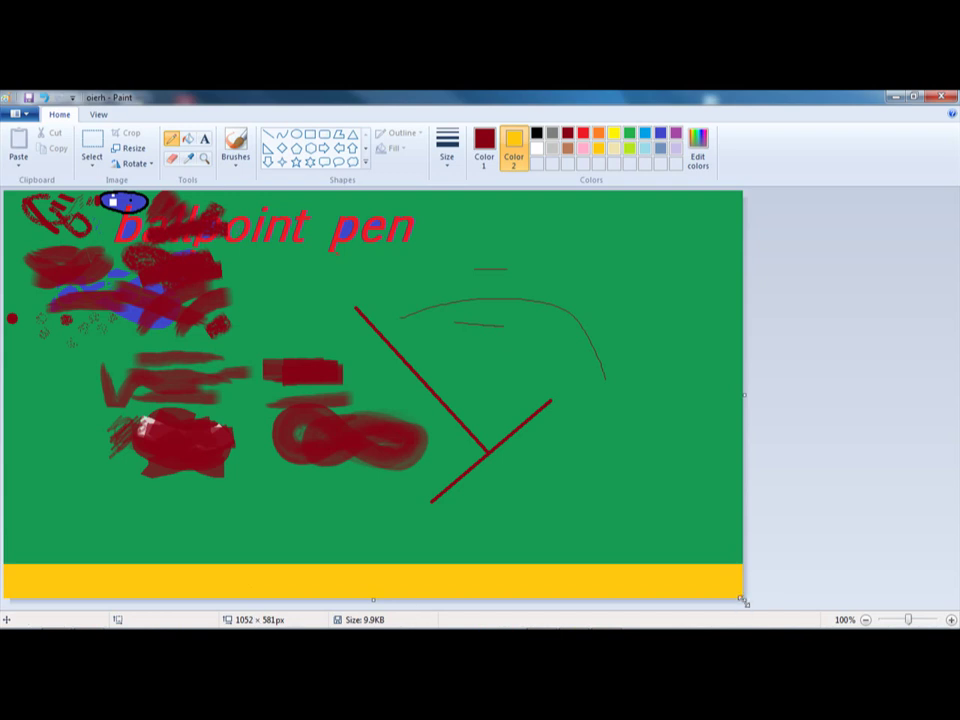
drag(741, 598, 696, 554)
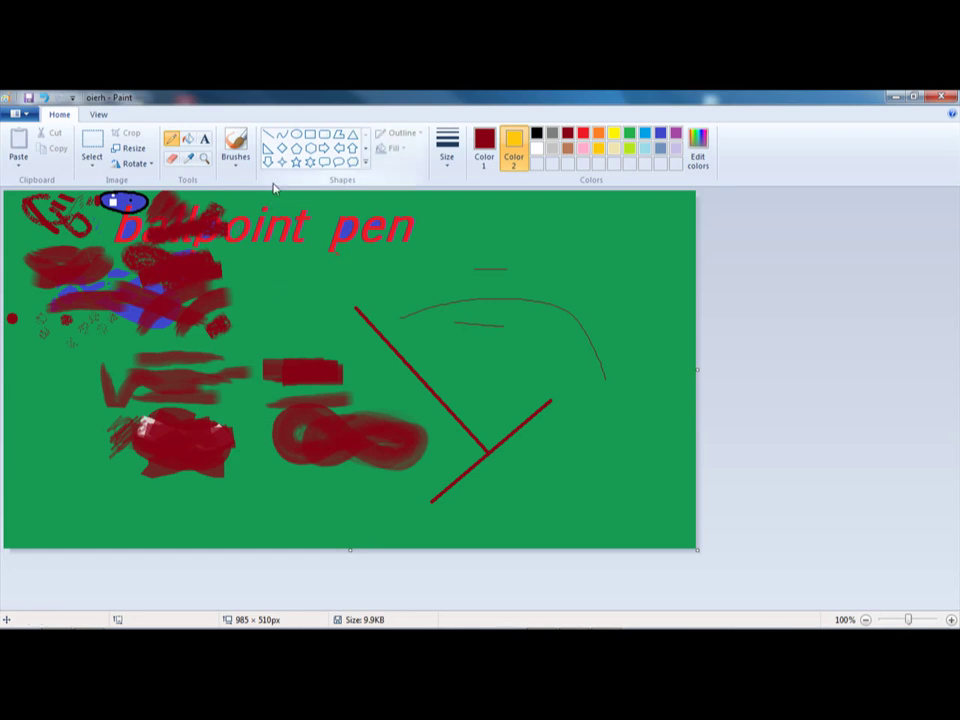
Step: Draw a long straight red line across the top and a wavy red curve
click(268, 136)
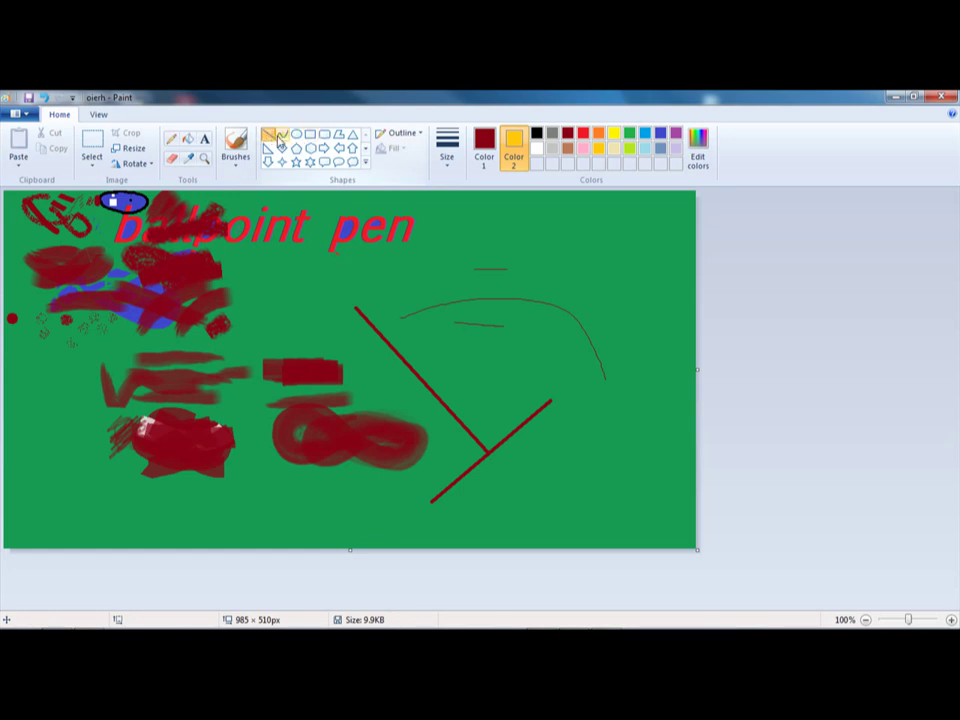
drag(312, 288, 594, 269)
click(282, 133)
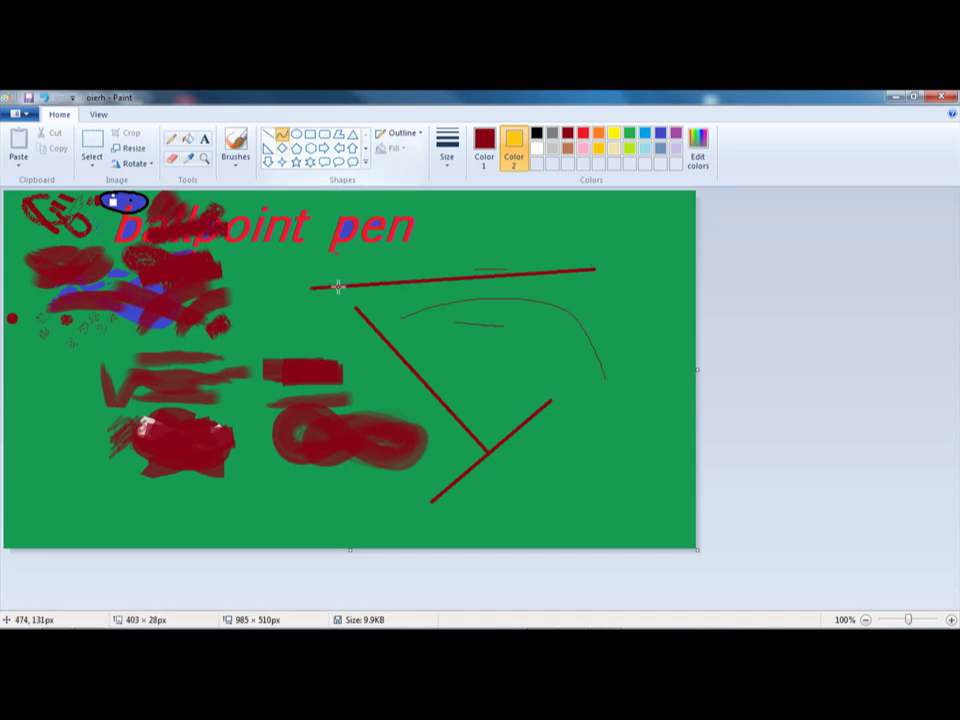
drag(314, 268, 527, 249)
mouse_move(470, 256)
mouse_down()
mouse_move(422, 253)
mouse_move(376, 297)
mouse_up()
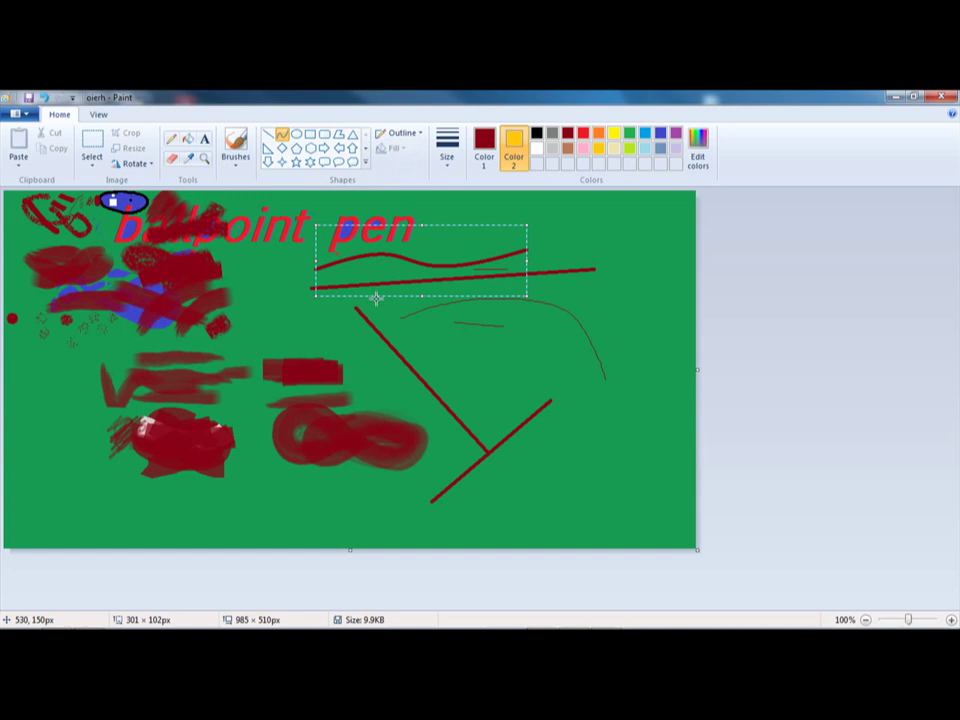
Step: Draw three red outlined ovals (large, tall, flat) and set Fill to Solid color
click(296, 133)
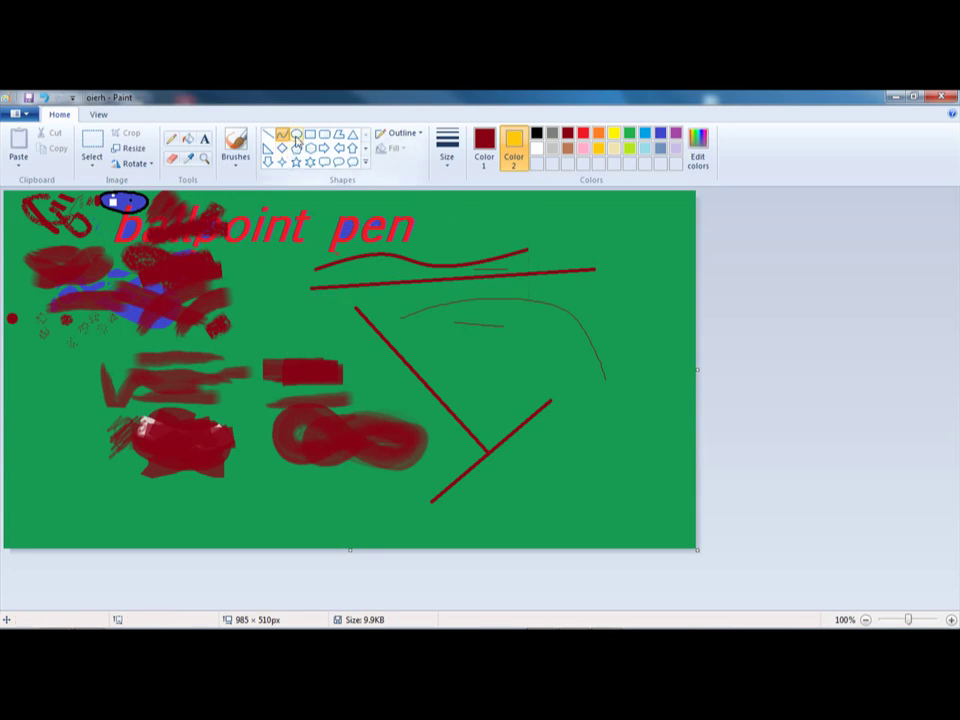
drag(416, 313, 617, 484)
click(245, 259)
drag(238, 251, 309, 372)
drag(513, 215, 603, 242)
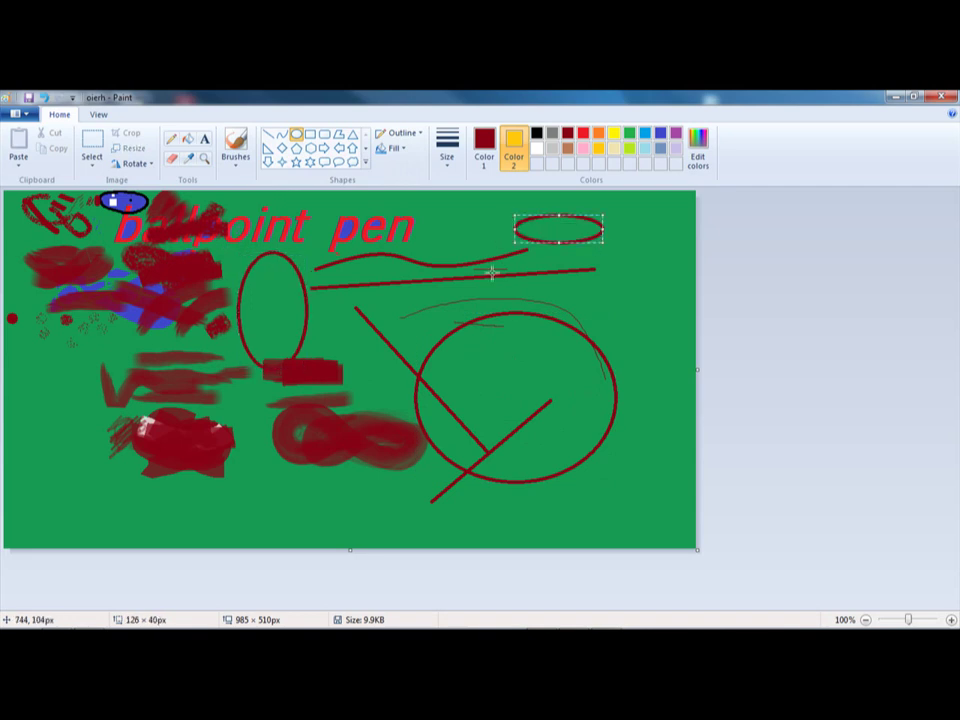
click(420, 266)
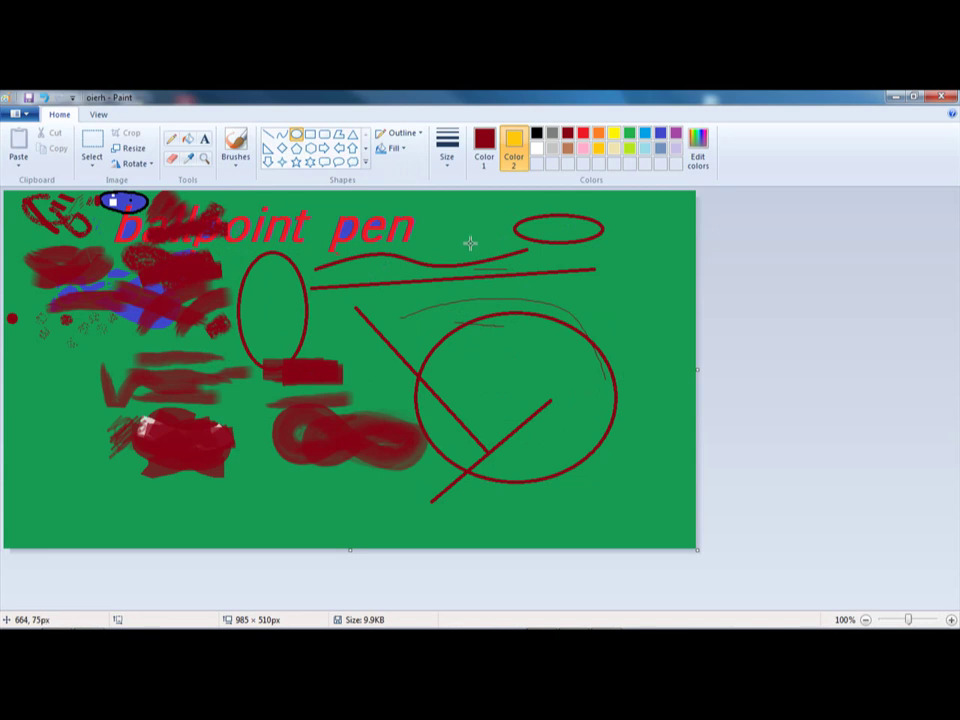
click(390, 148)
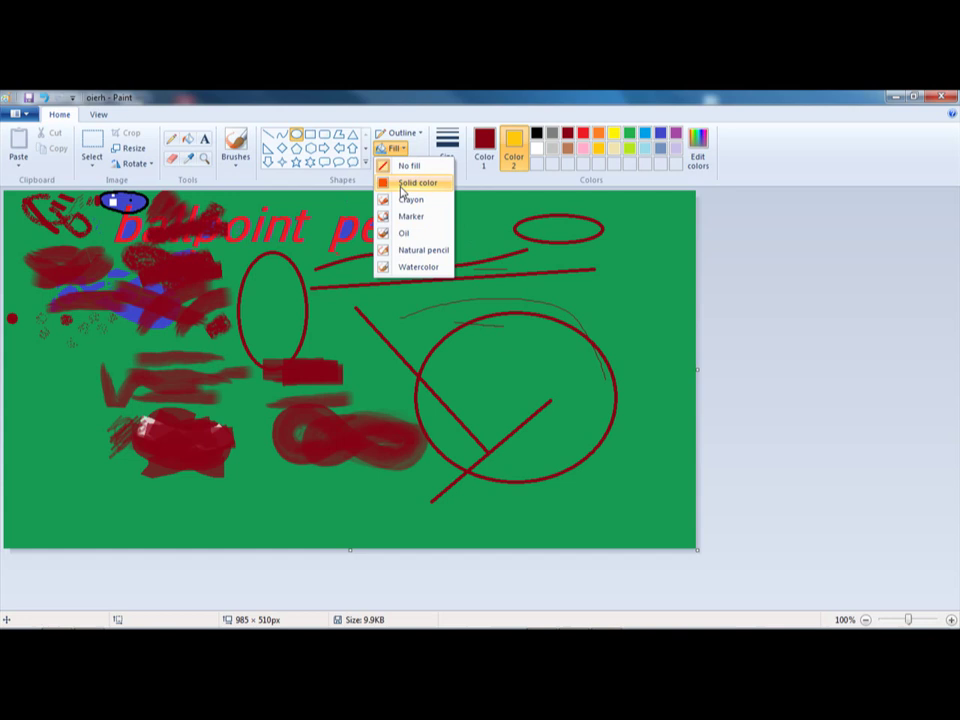
click(403, 184)
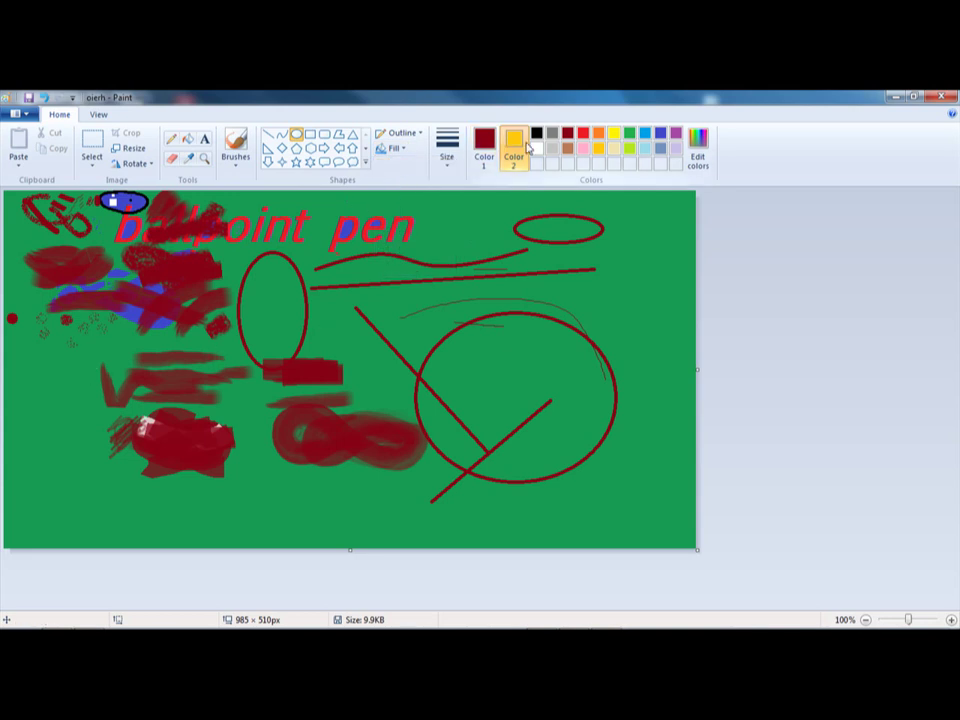
Step: Draw a yellow ellipse on the right with Natural pencil fill and No outline
click(484, 150)
drag(528, 250, 656, 350)
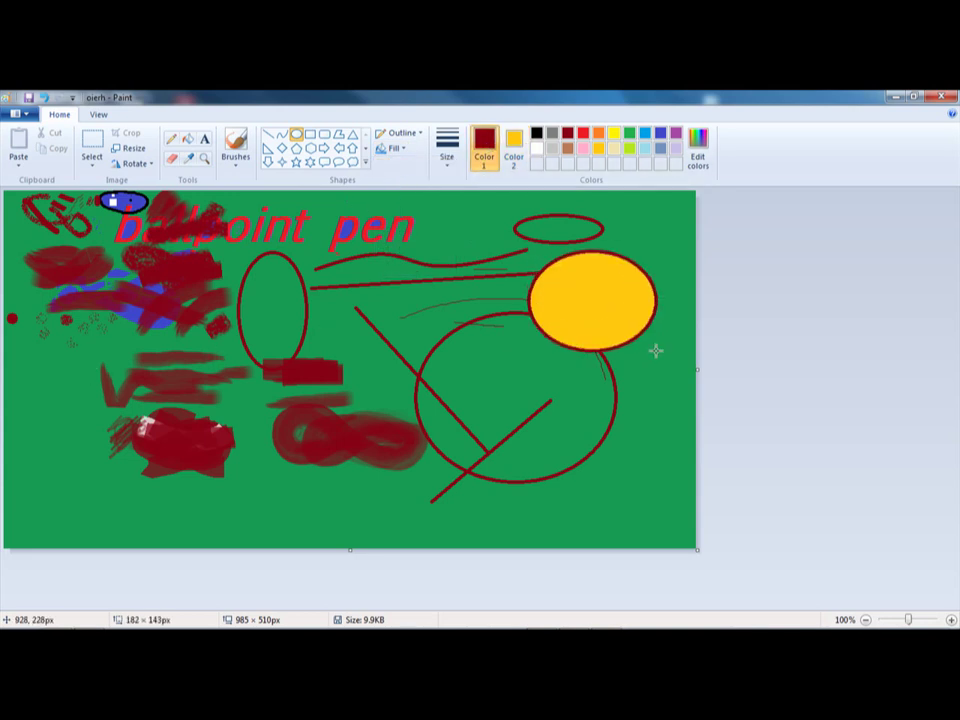
click(390, 148)
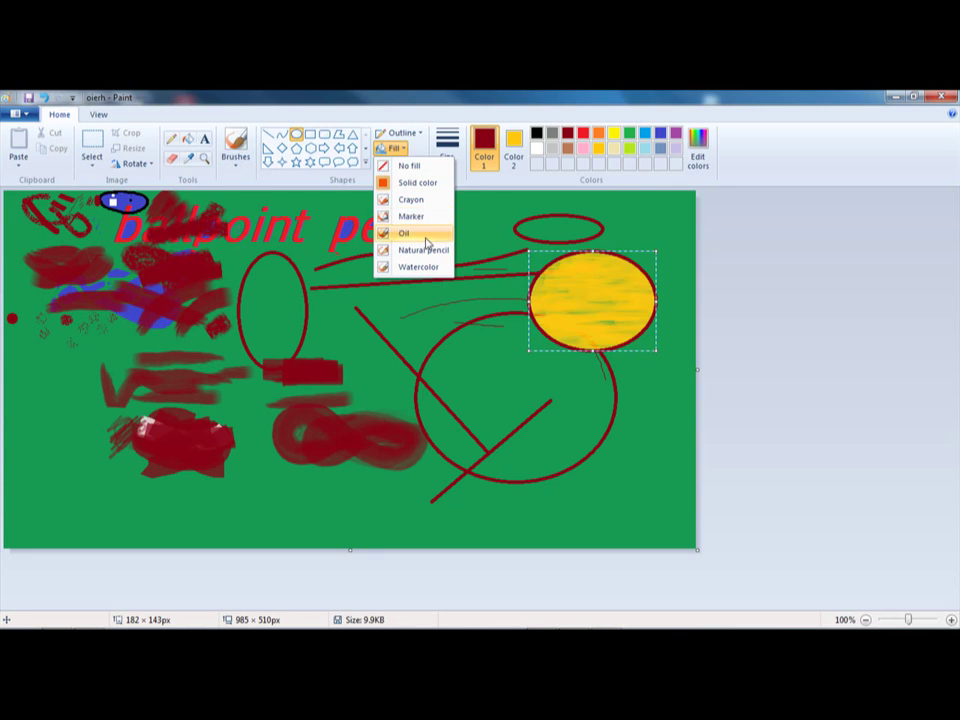
click(426, 253)
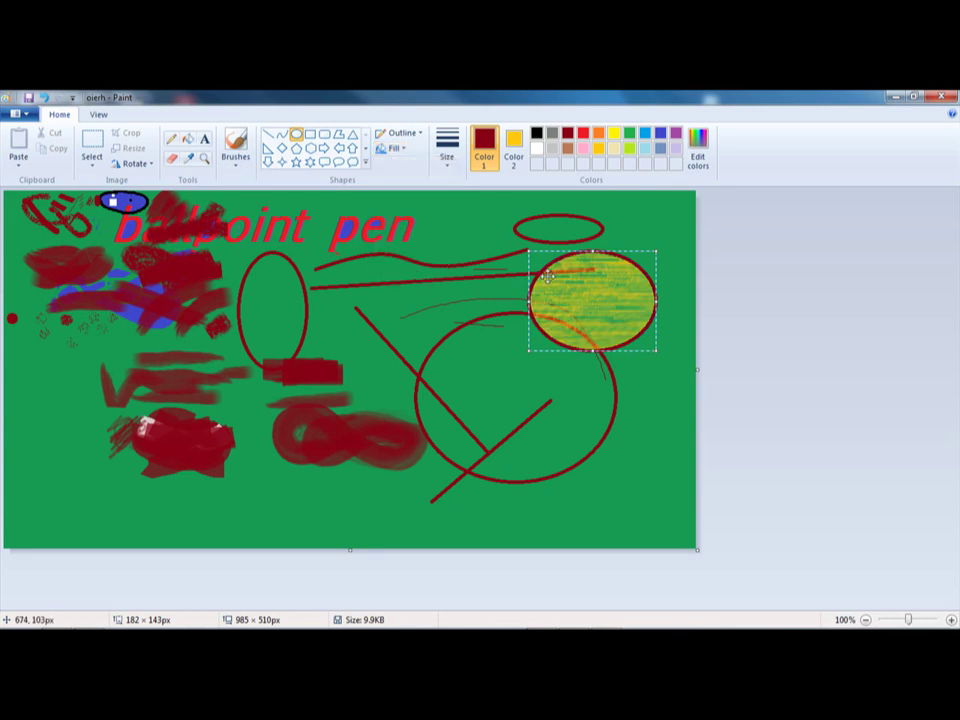
click(396, 133)
click(396, 150)
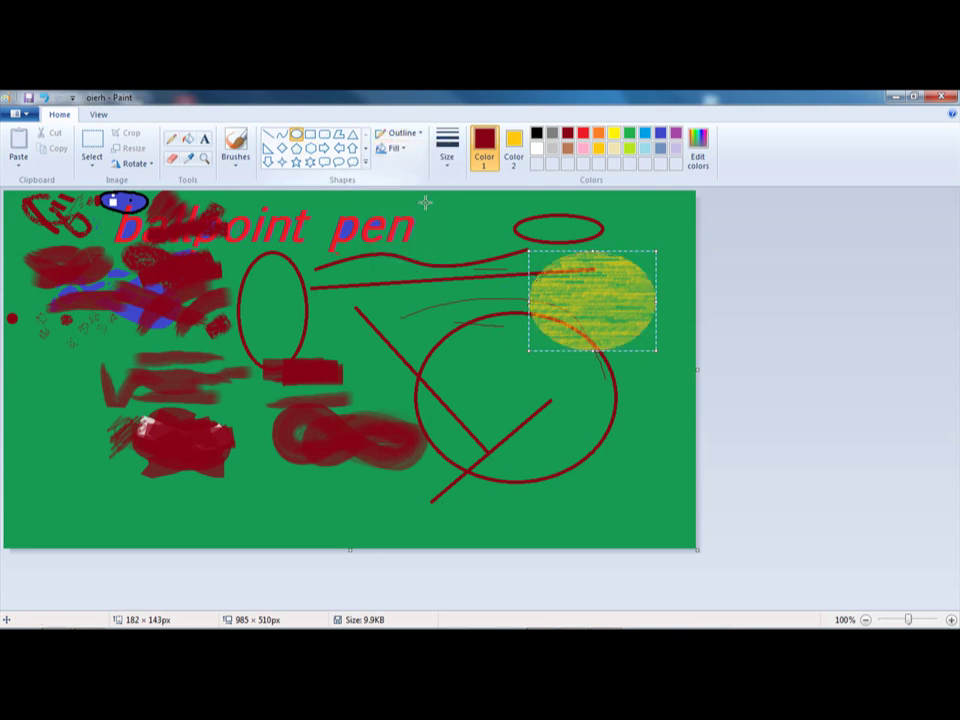
click(400, 133)
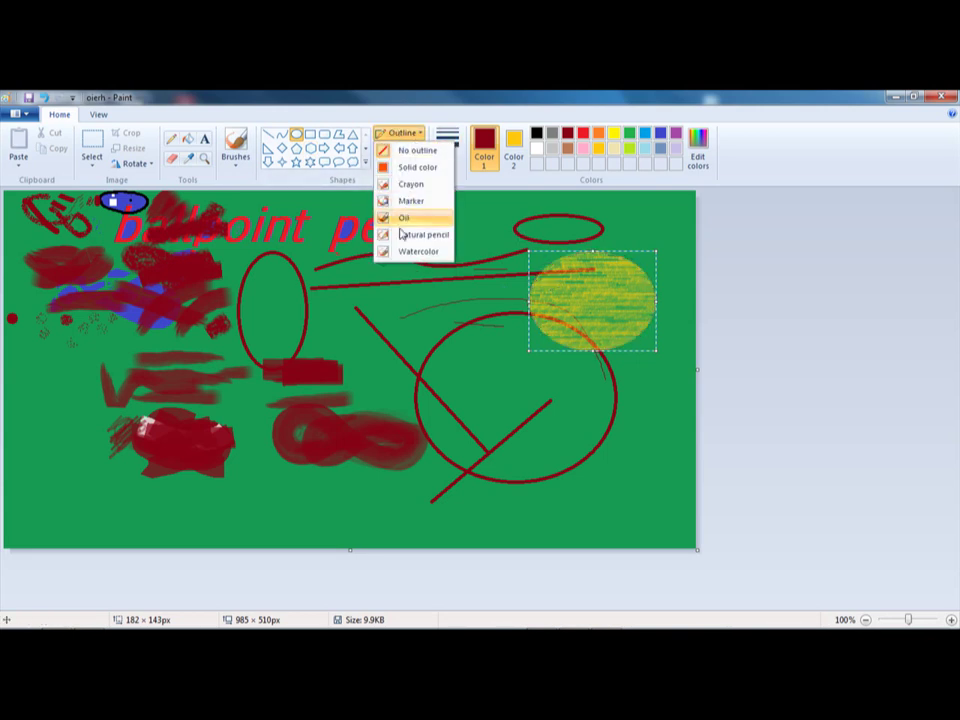
Step: Draw a straight line and give it a Crayon outline
click(270, 137)
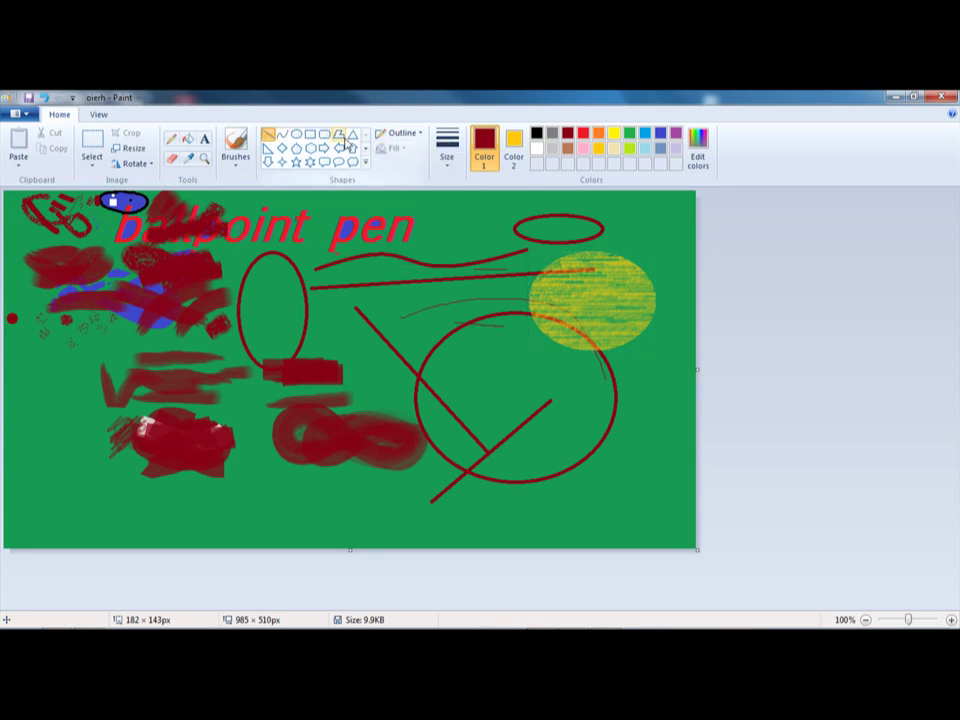
drag(370, 301, 492, 232)
drag(370, 301, 382, 340)
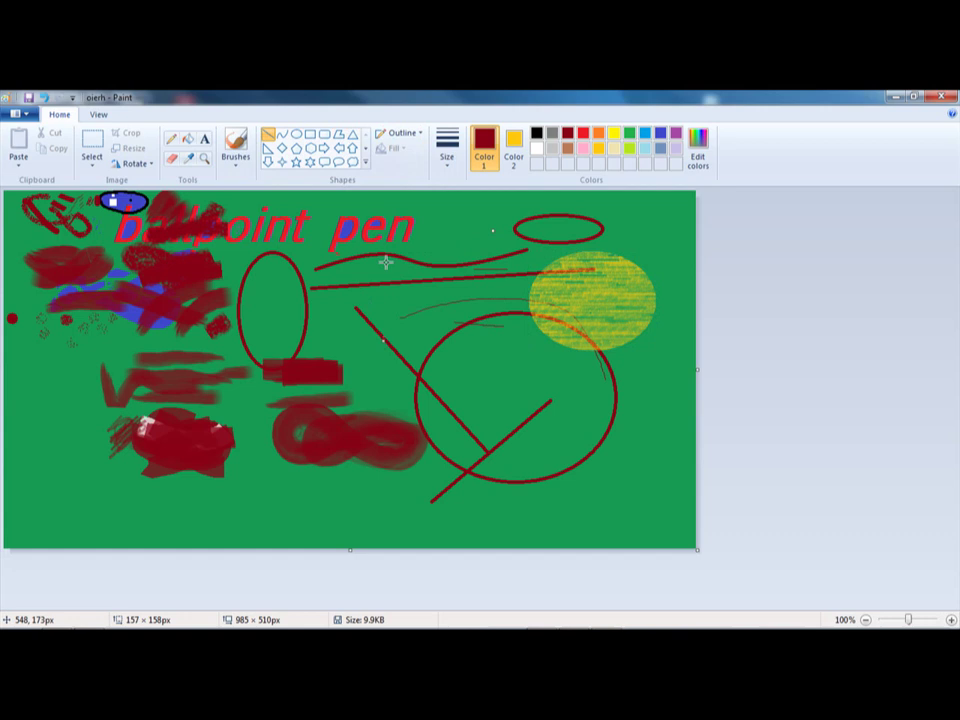
click(408, 135)
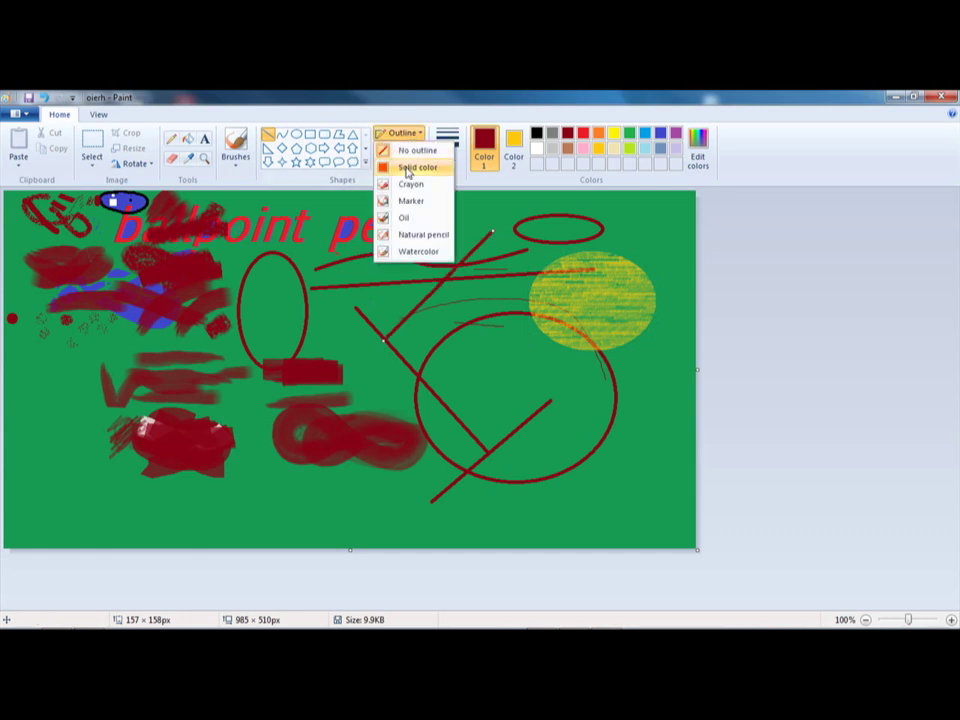
click(411, 184)
Step: Draw five more crayon lines, then resize the canvas to a blank yellow 880 × 429 px
drag(335, 297, 489, 396)
drag(332, 266, 549, 490)
drag(489, 297, 294, 509)
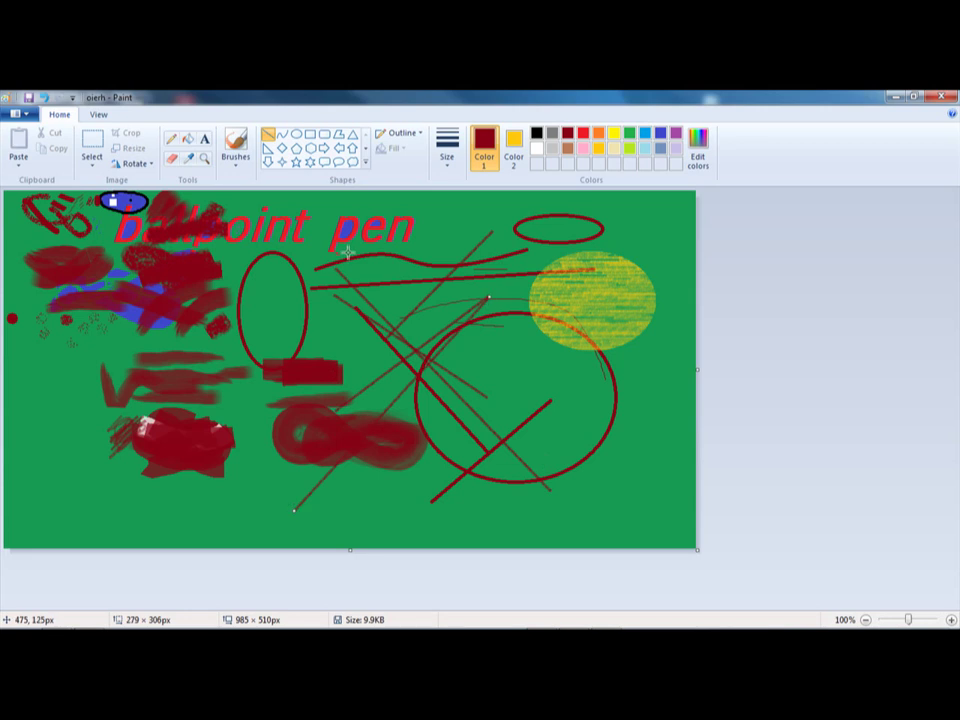
drag(345, 251, 578, 493)
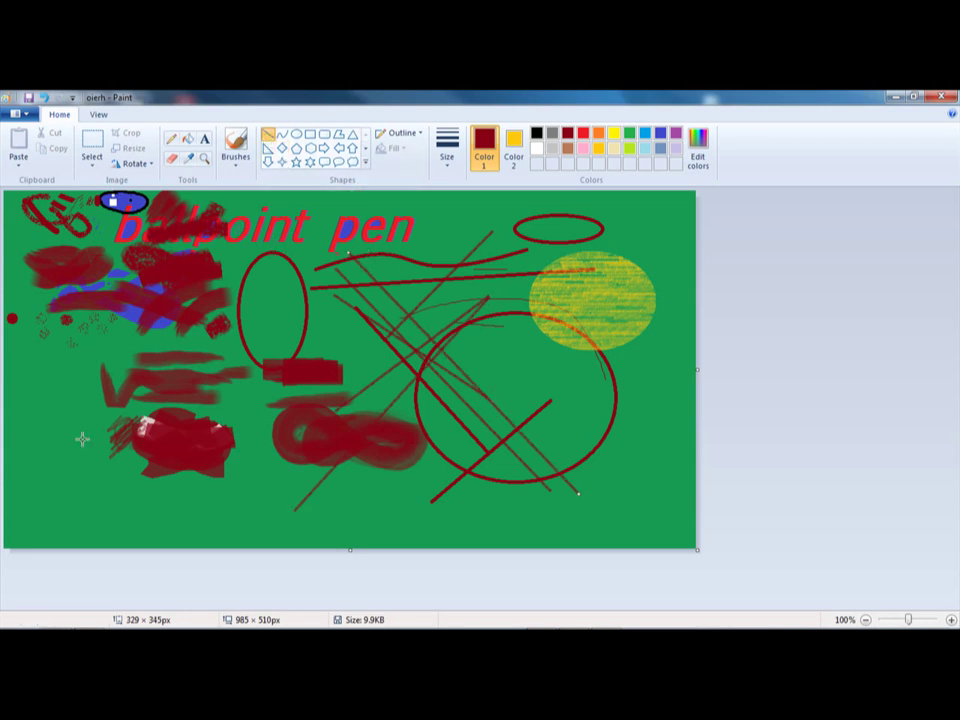
mouse_move(88, 461)
mouse_down()
mouse_move(609, 456)
mouse_move(600, 228)
mouse_up()
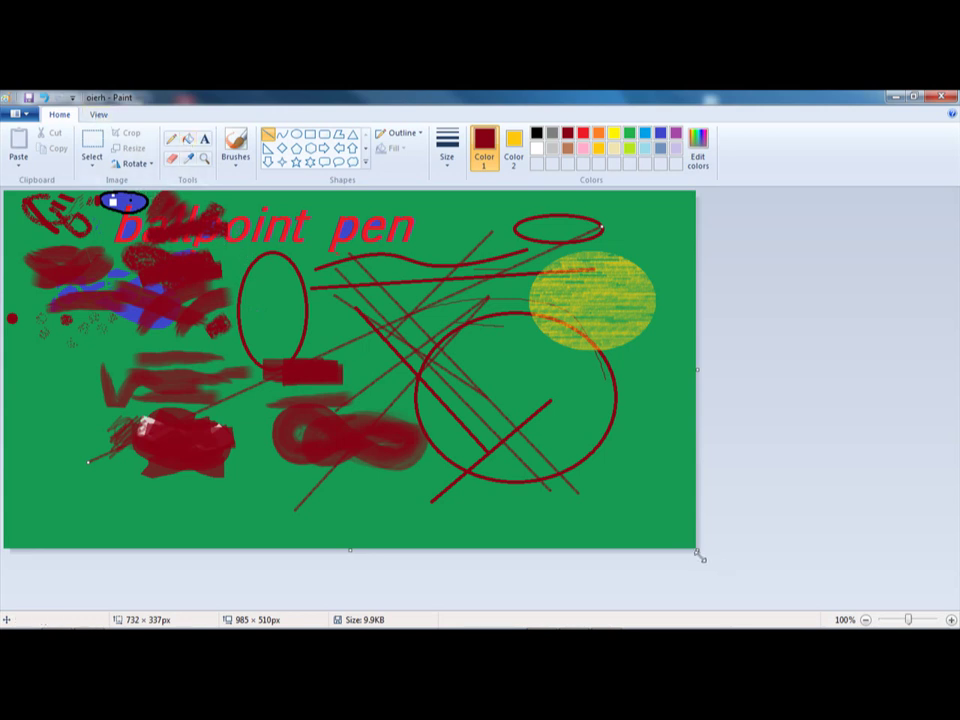
drag(697, 549, 622, 492)
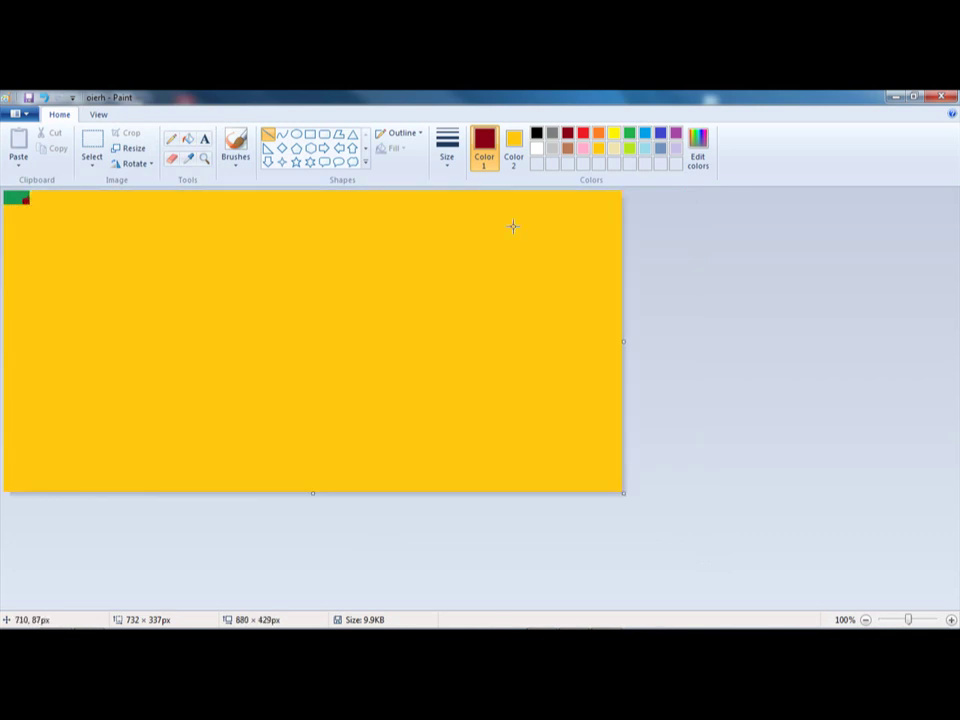
Step: Set Color 2 to grey, then draw two ellipses and a joining line and undo them
click(513, 150)
click(552, 134)
click(296, 134)
drag(125, 260, 189, 338)
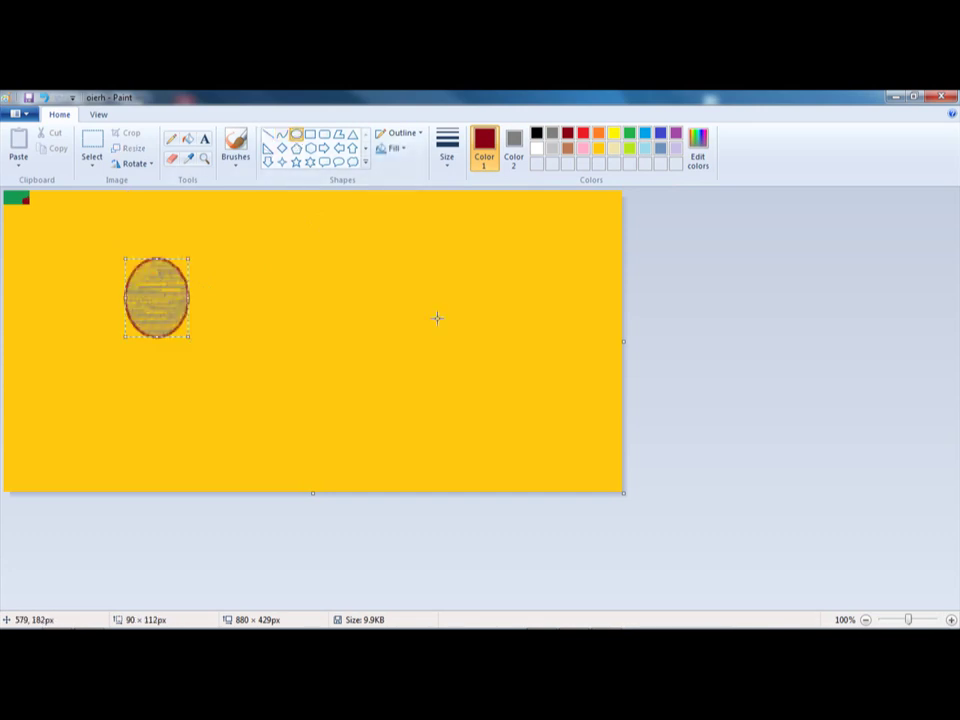
drag(450, 268, 527, 326)
click(268, 134)
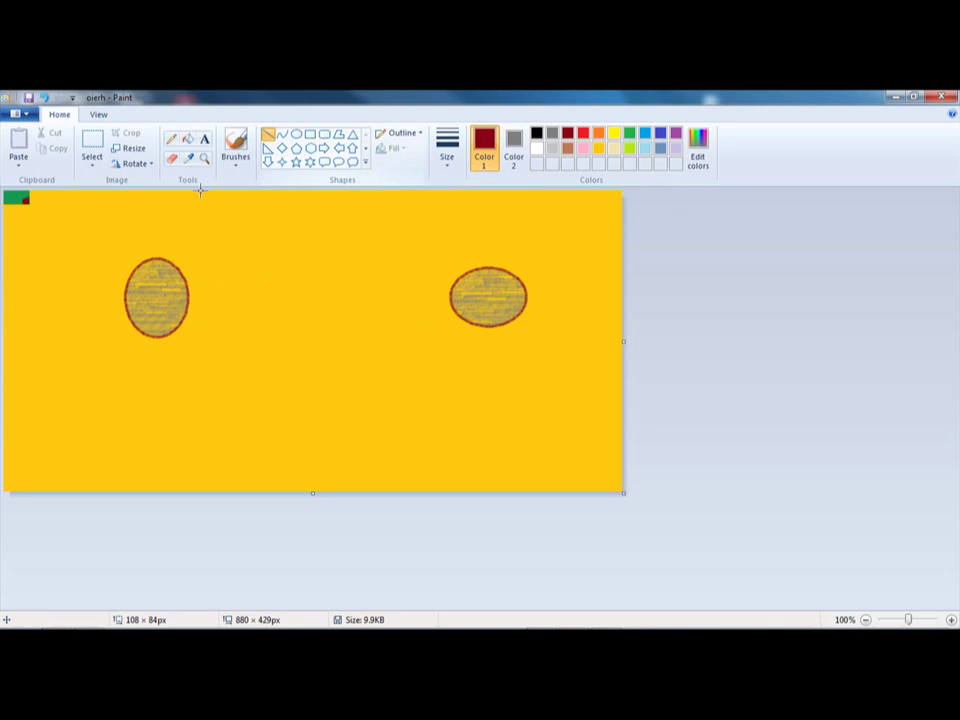
drag(151, 300, 489, 297)
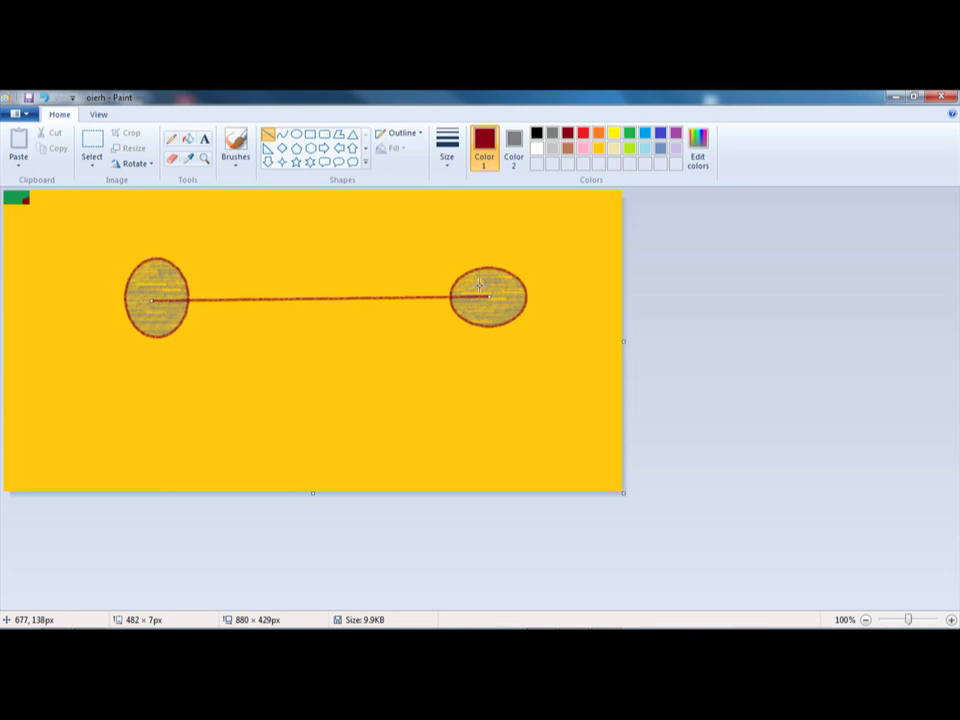
key(ctrl+z)
key(ctrl+z)
key(ctrl+z)
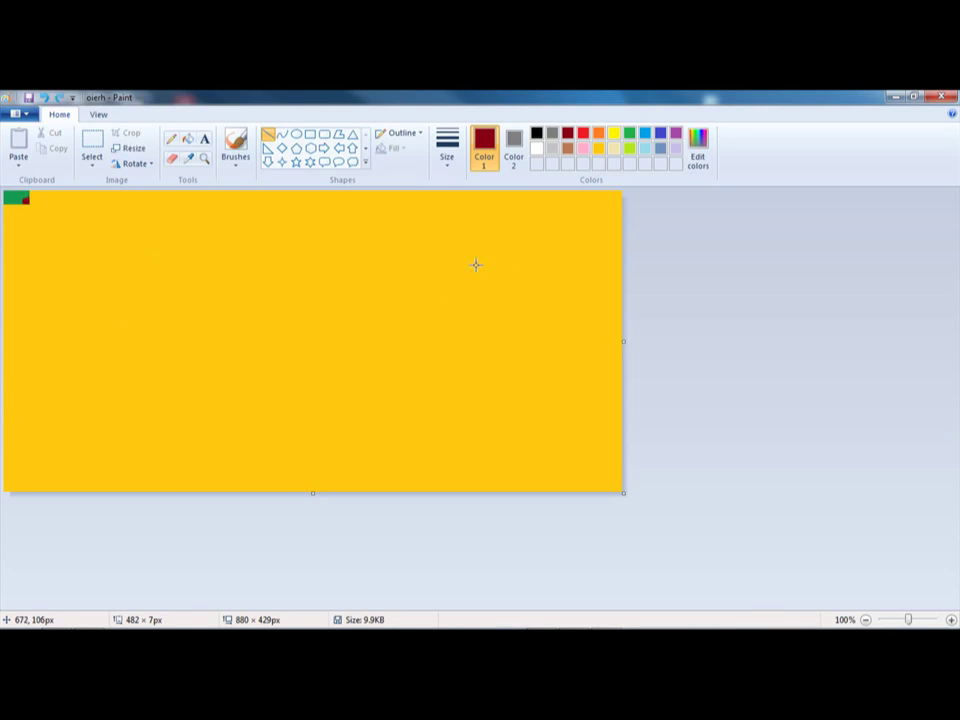
Step: Draw a long dark red curve across the canvas, sagging downward with a small hook at its left end
click(282, 134)
drag(87, 282, 504, 281)
click(358, 280)
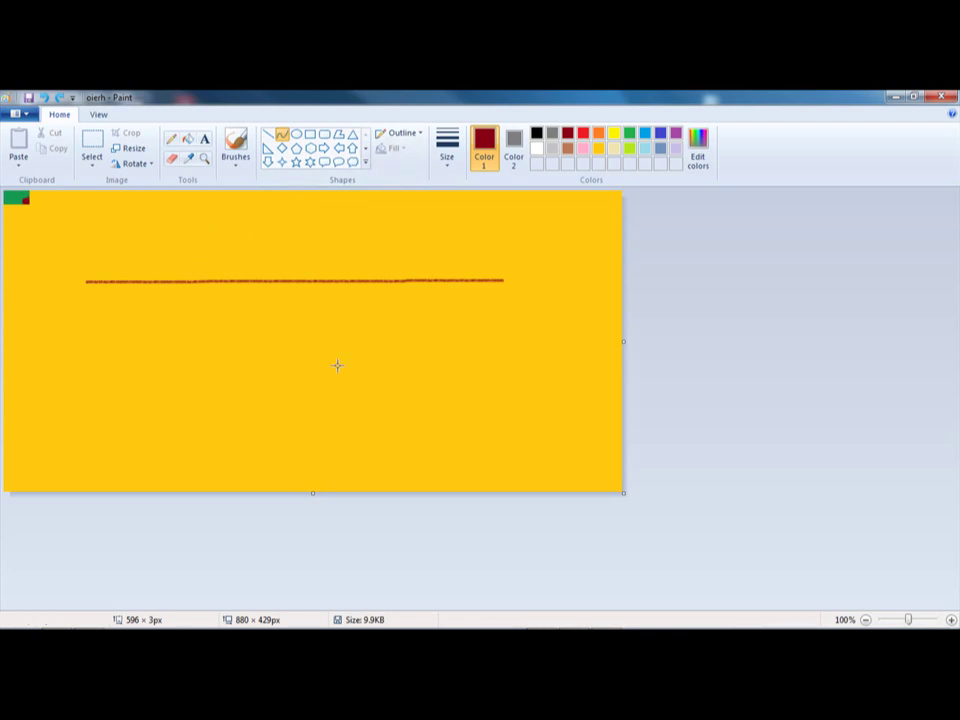
mouse_move(280, 360)
mouse_down()
mouse_move(293, 364)
mouse_move(246, 377)
mouse_move(163, 272)
mouse_move(328, 208)
mouse_move(504, 226)
mouse_move(544, 366)
mouse_move(167, 358)
mouse_move(12, 290)
mouse_move(2, 319)
mouse_move(99, 347)
mouse_move(139, 321)
mouse_move(172, 276)
mouse_move(102, 209)
mouse_move(19, 216)
mouse_move(3, 250)
mouse_move(150, 433)
mouse_move(250, 287)
mouse_move(94, 216)
mouse_move(354, 238)
mouse_move(514, 279)
mouse_move(125, 300)
mouse_move(86, 285)
mouse_move(133, 298)
mouse_move(136, 287)
mouse_move(80, 256)
mouse_up()
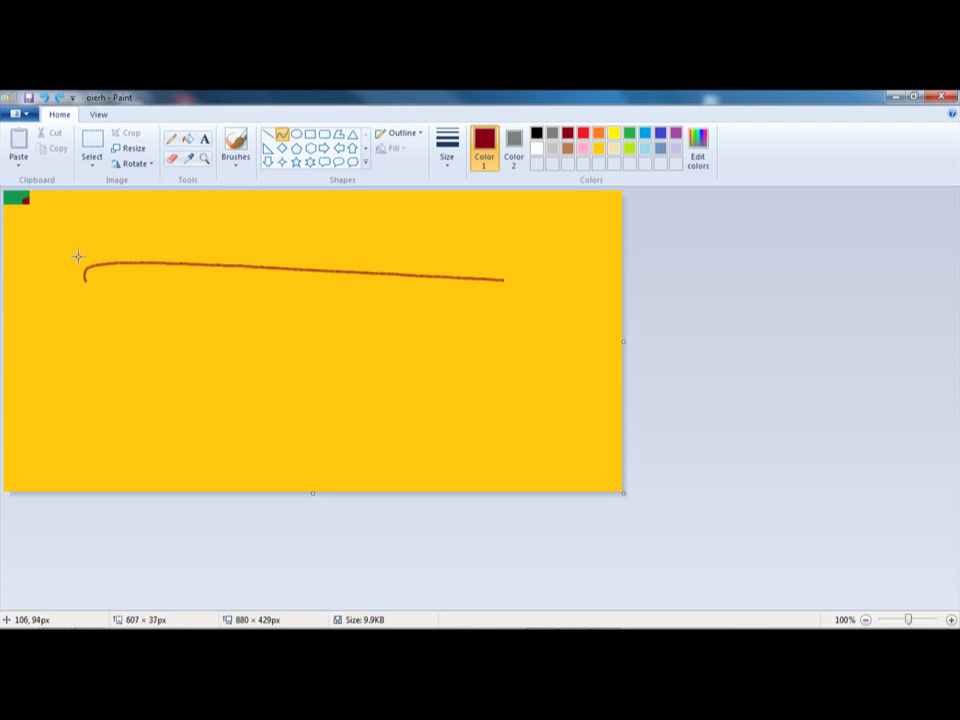
drag(77, 256, 79, 247)
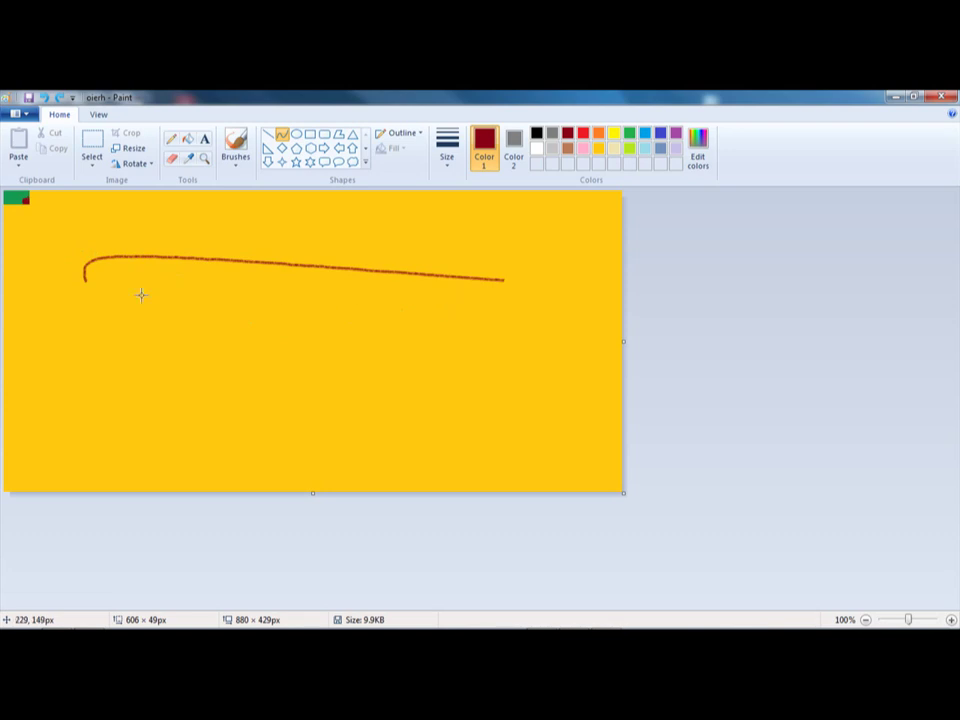
drag(141, 294, 20, 408)
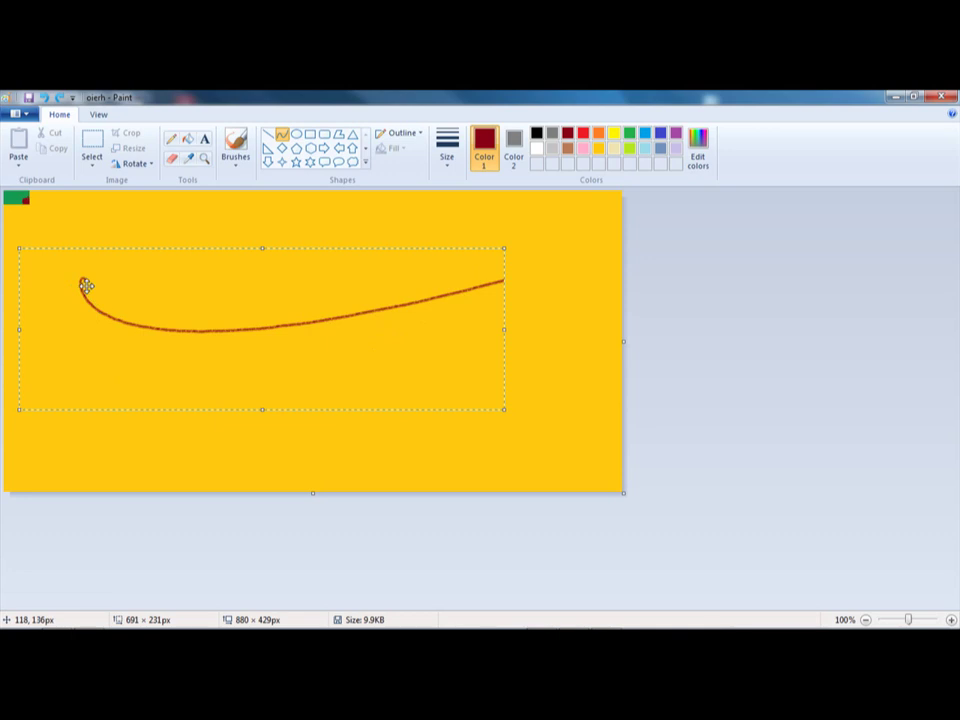
click(568, 267)
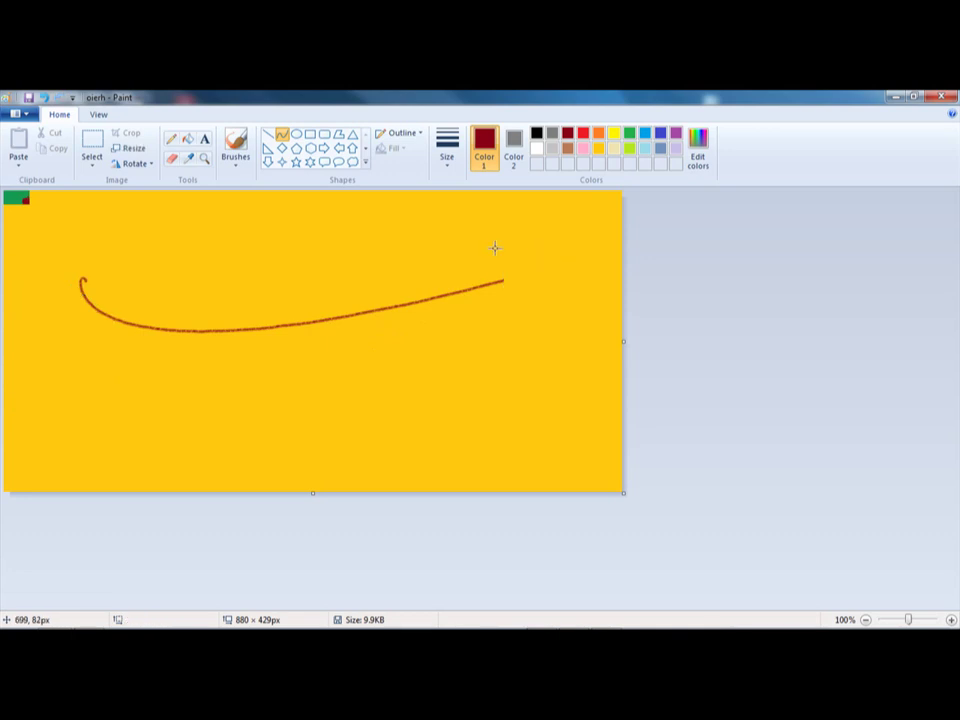
Step: Draw two parallel slanted solid-colour lines below the curve's right end
click(268, 134)
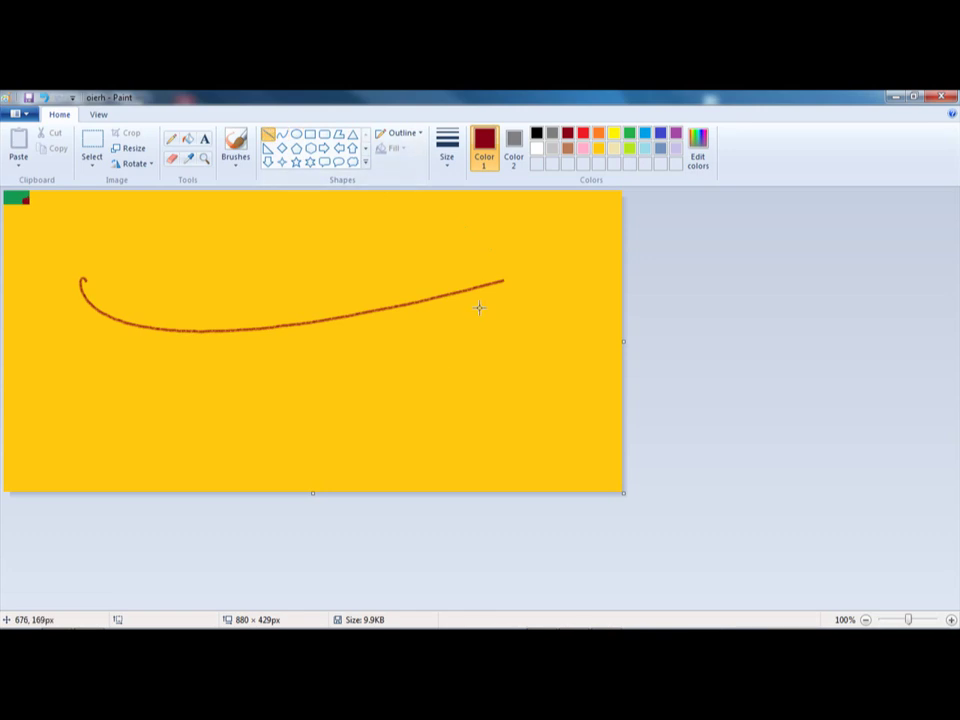
drag(482, 304, 440, 430)
click(390, 139)
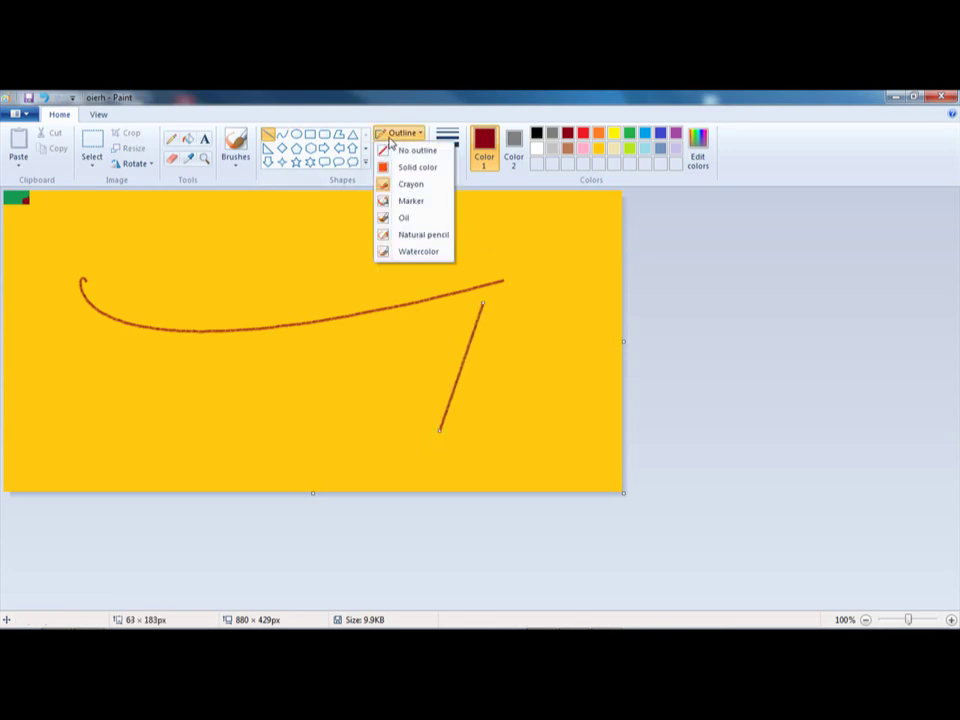
click(404, 167)
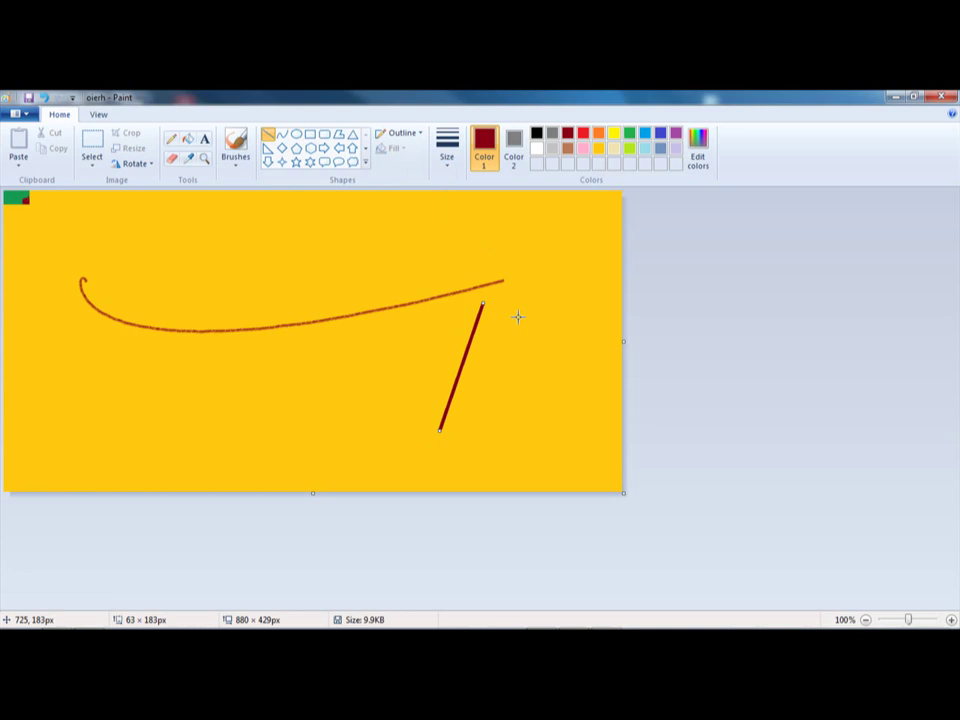
drag(526, 310, 478, 440)
click(564, 360)
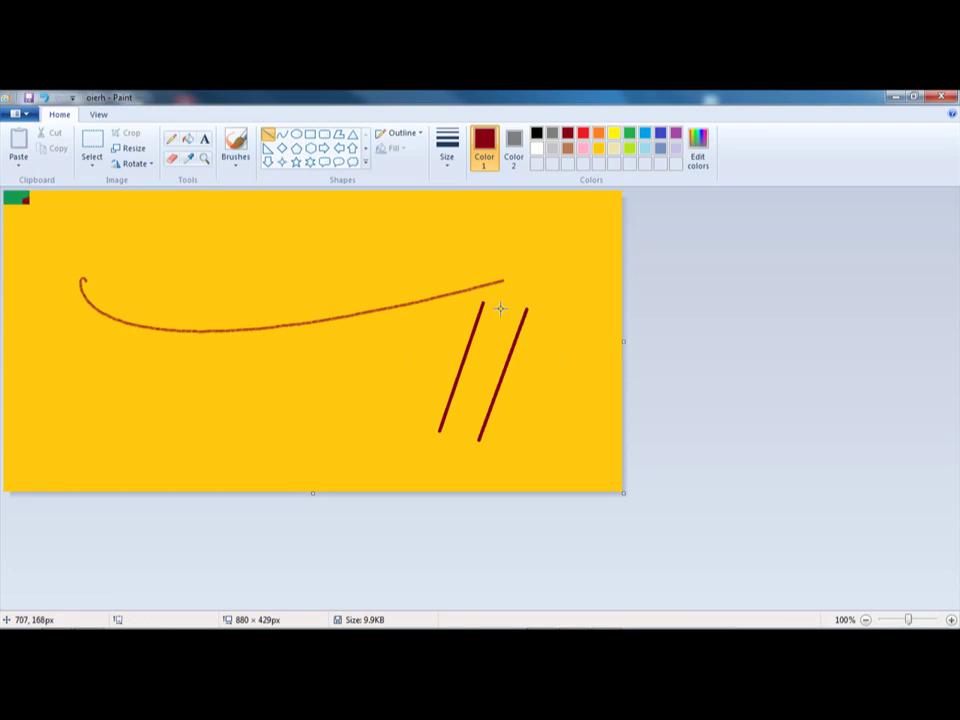
Step: Join the lines' top and bottom ends to close the parallelogram, undoing the stray crossing strokes
drag(484, 303, 525, 309)
mouse_move(439, 430)
mouse_down()
mouse_move(476, 434)
mouse_move(408, 458)
mouse_up()
drag(436, 402, 489, 475)
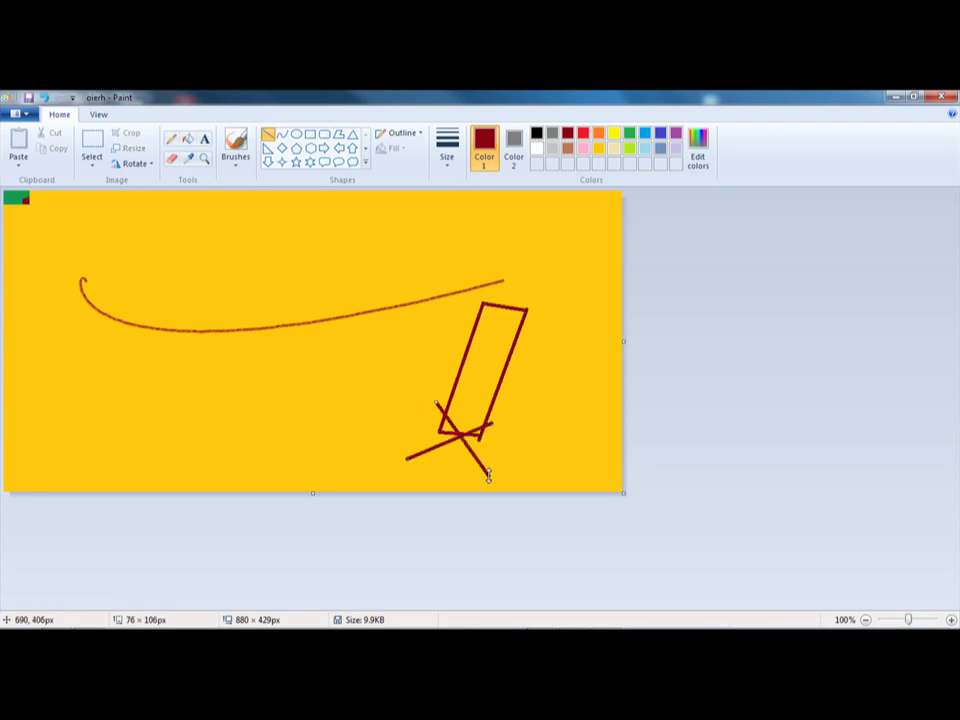
drag(482, 265, 553, 336)
drag(580, 270, 447, 300)
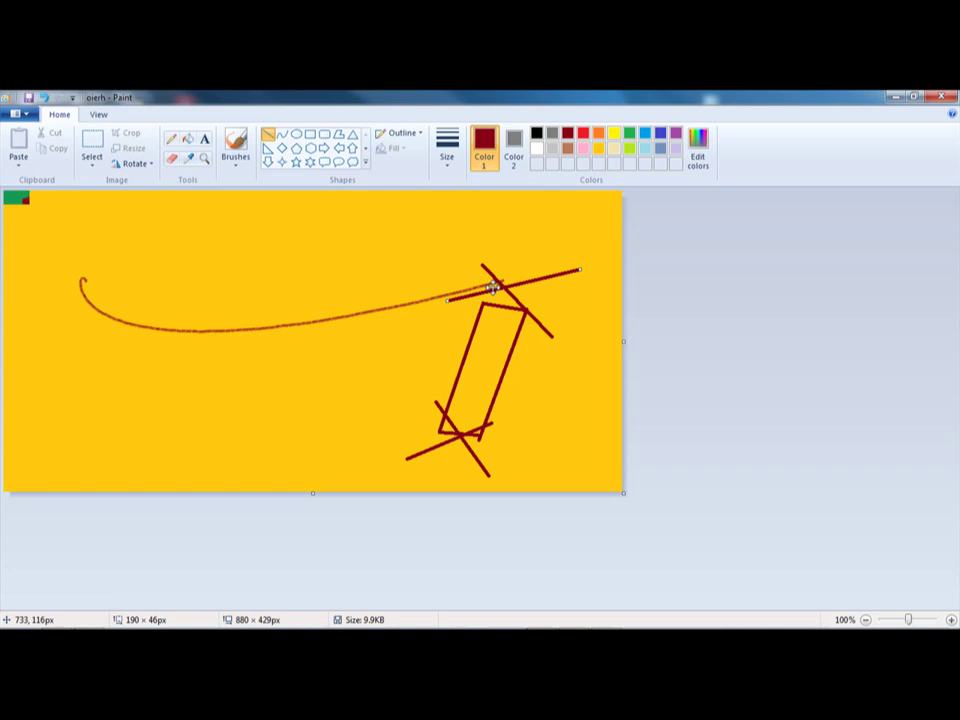
key(ctrl+z)
key(ctrl+z)
key(ctrl+z)
key(ctrl+z)
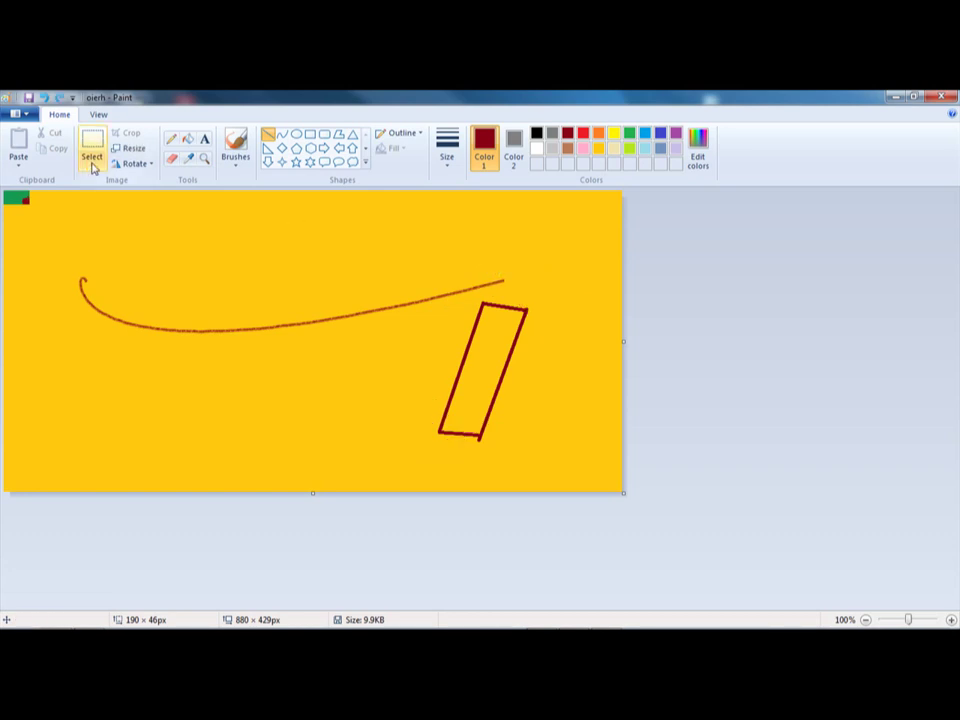
Step: Draw a short curve running down-left from the long curve, bent leftward
click(282, 133)
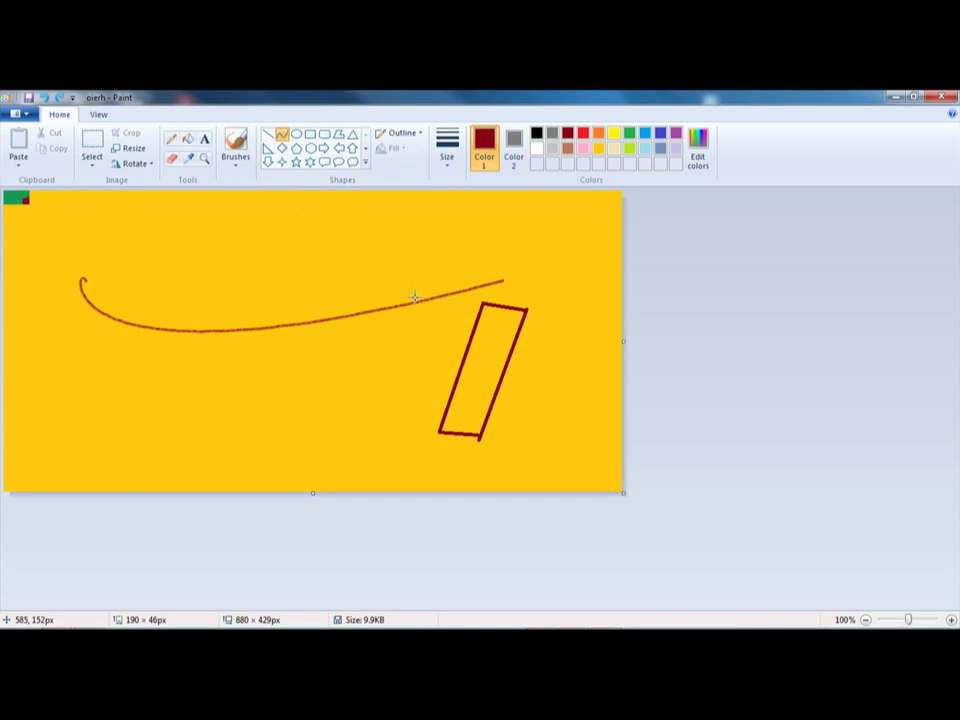
drag(397, 299, 344, 402)
drag(390, 305, 327, 342)
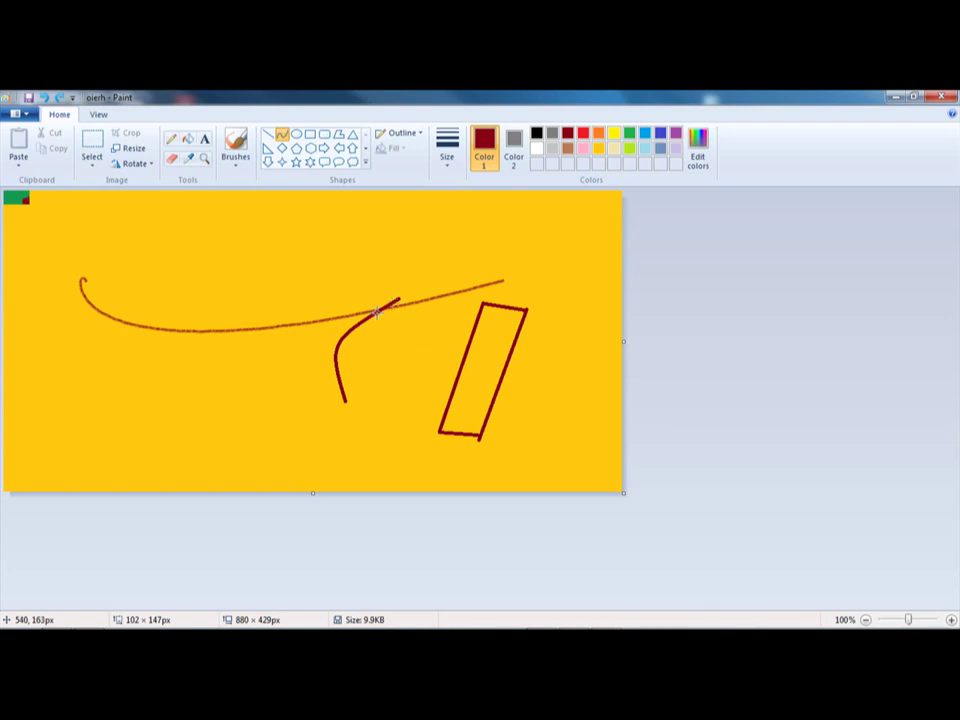
mouse_move(376, 313)
mouse_down()
mouse_move(409, 371)
mouse_move(316, 354)
mouse_up()
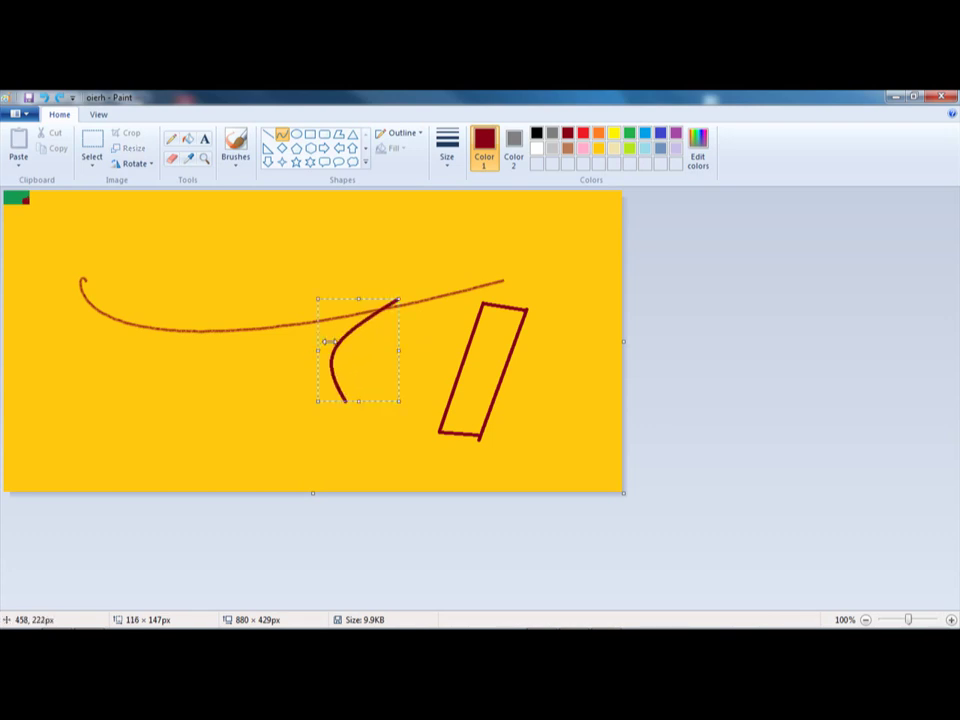
click(381, 232)
Step: Draw a bright red curve above the long curve, undoing a stray left arrow
mouse_move(399, 225)
mouse_down()
mouse_move(279, 296)
mouse_move(272, 214)
mouse_up()
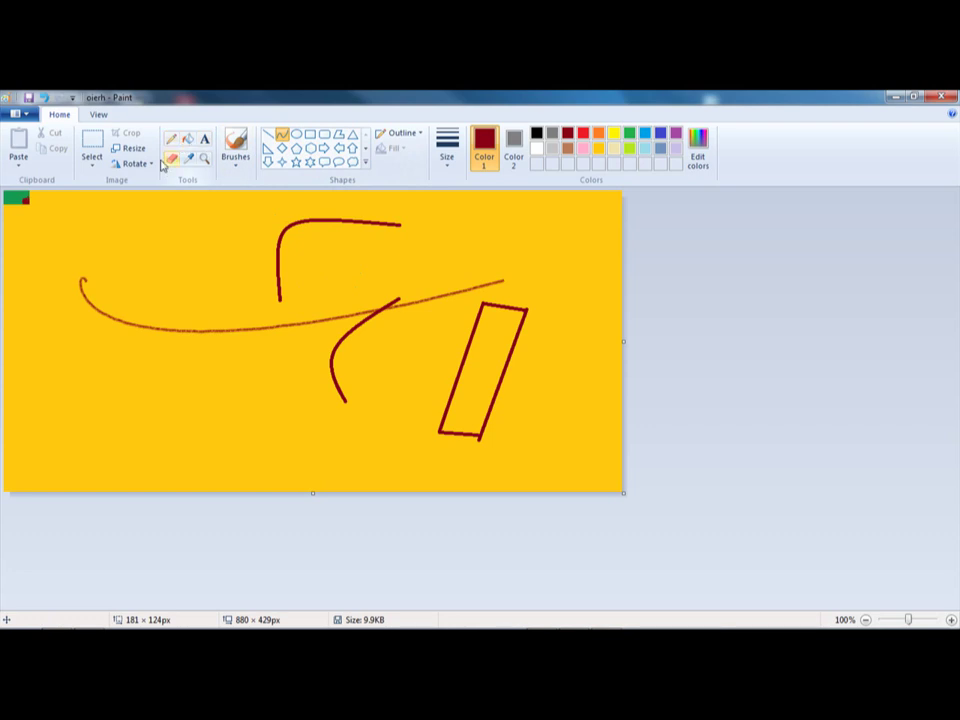
click(552, 132)
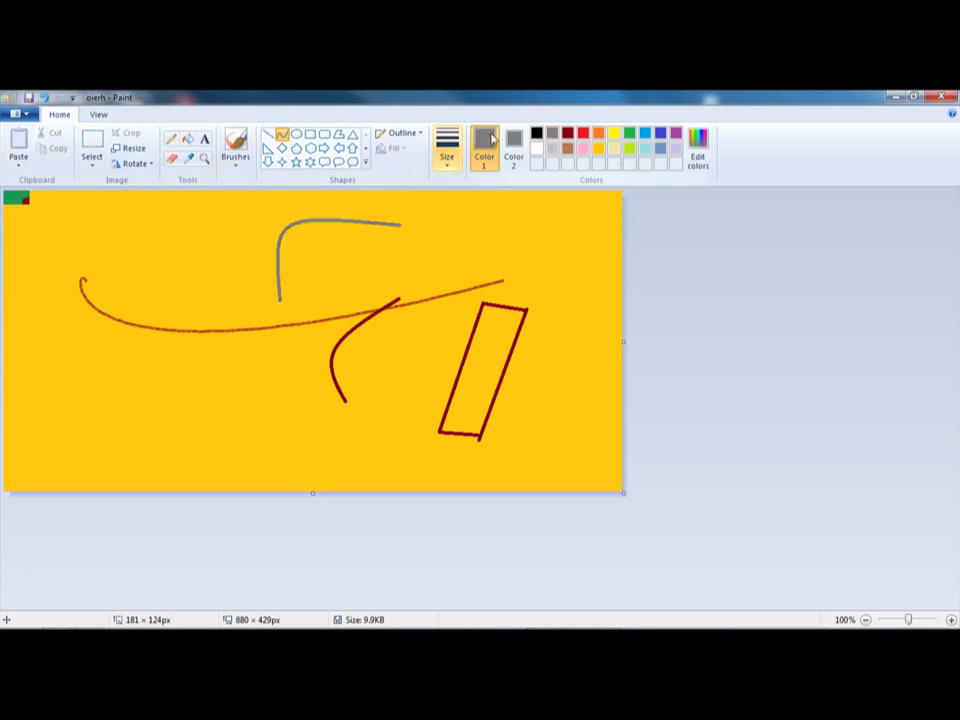
click(583, 132)
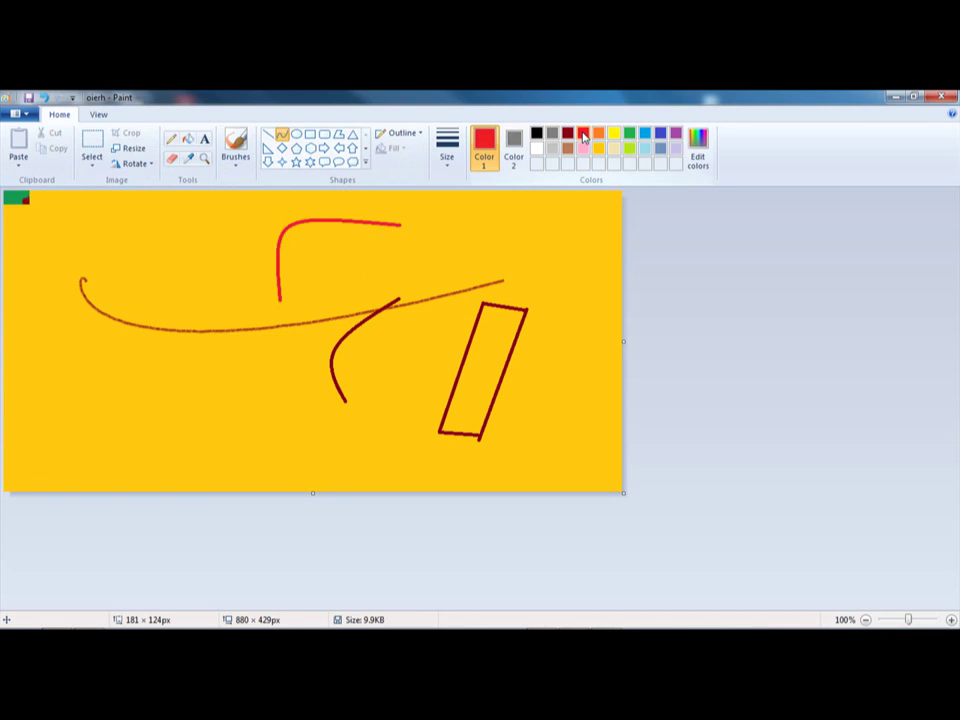
click(340, 149)
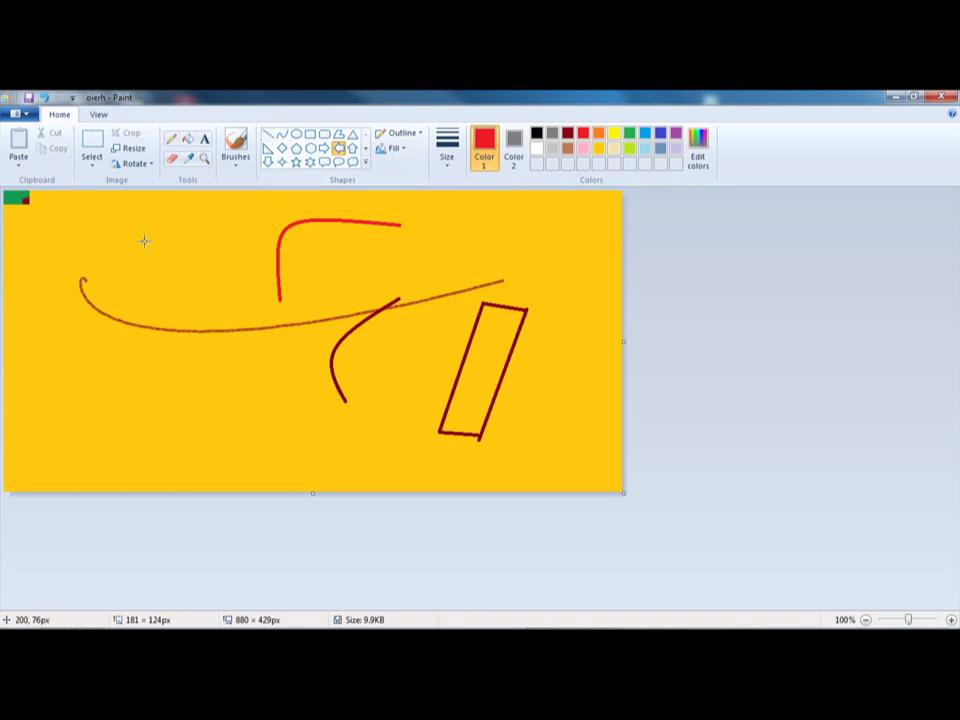
drag(144, 242, 274, 385)
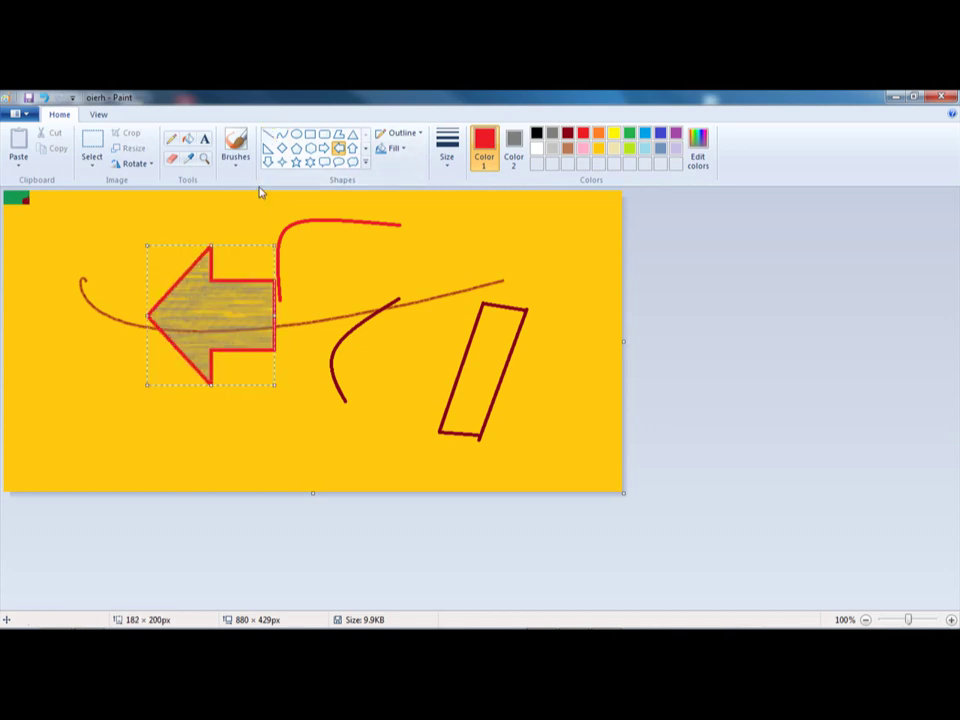
key(ctrl+z)
Step: In dark red, draw a curve parallel to the first, undoing a stray straight line
click(282, 133)
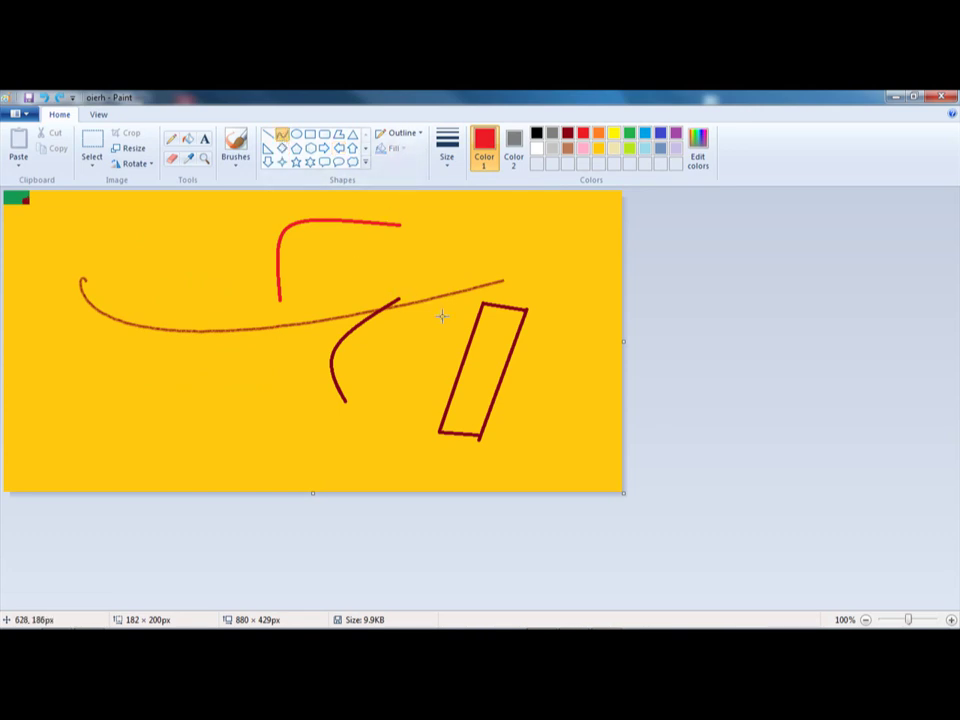
click(567, 132)
drag(433, 302, 375, 407)
drag(360, 354, 347, 352)
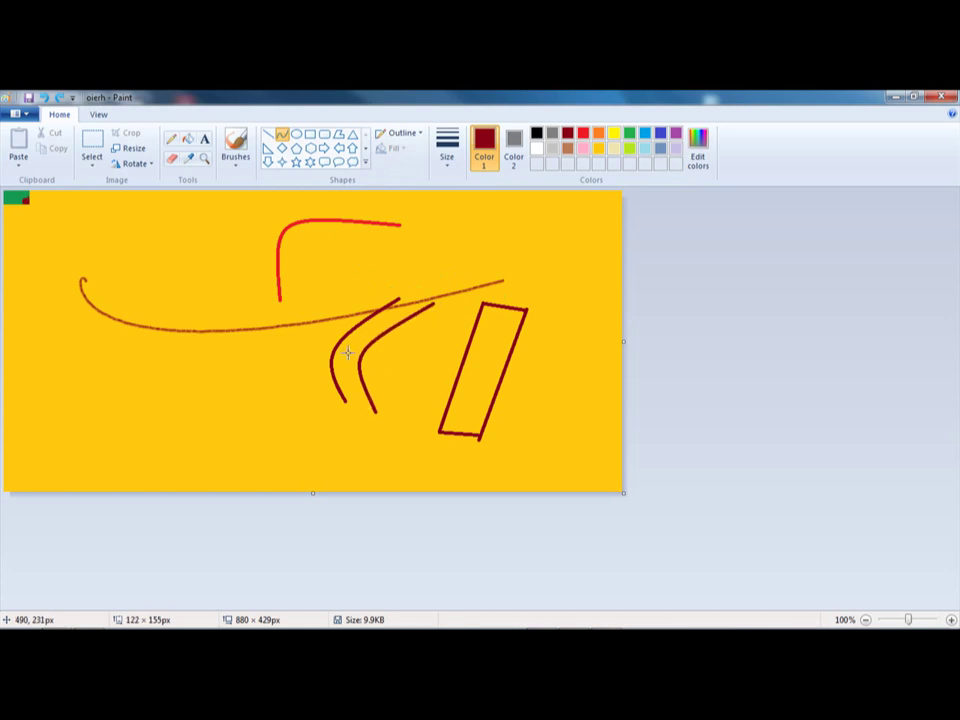
click(324, 133)
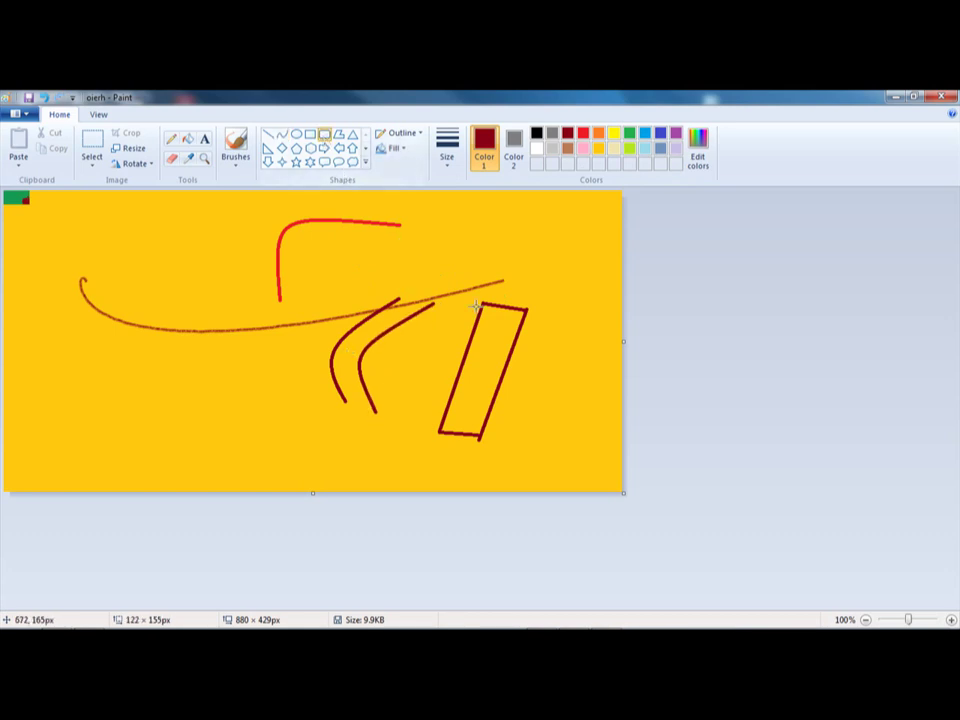
click(282, 133)
drag(476, 284, 604, 280)
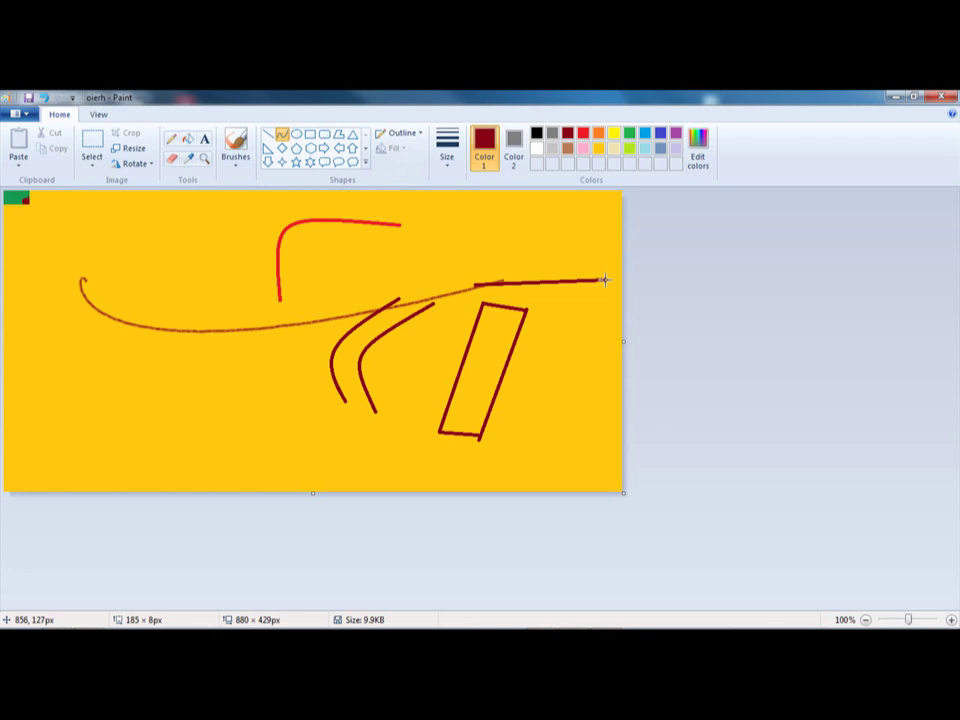
key(ctrl+z)
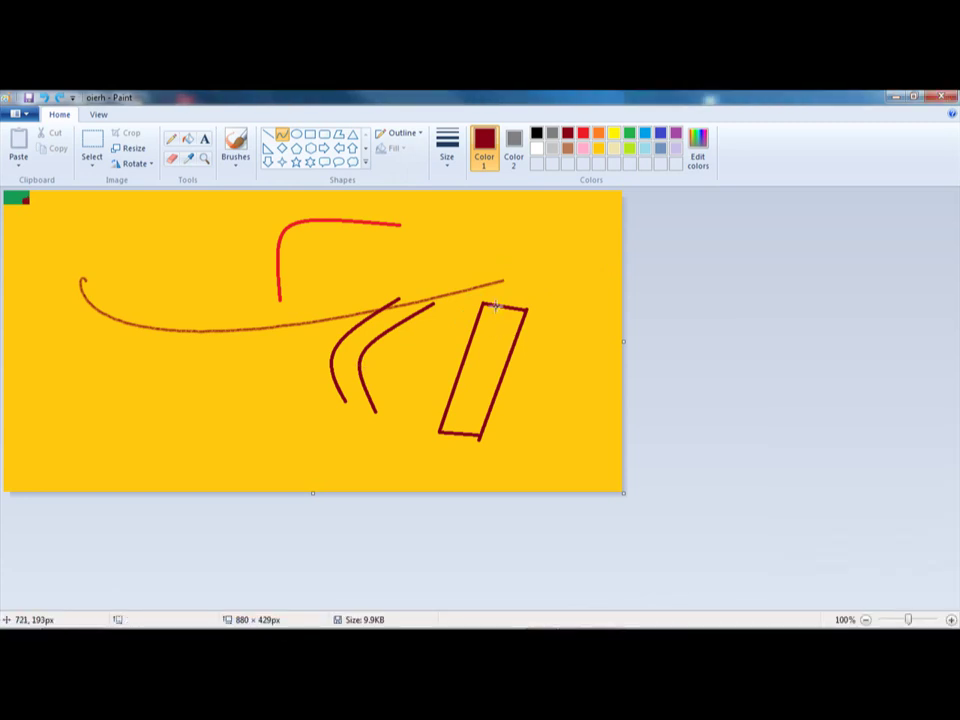
Step: Draw a filled circle, rectangle and rounded rectangle across the canvas from left to right
click(296, 138)
drag(70, 231, 167, 329)
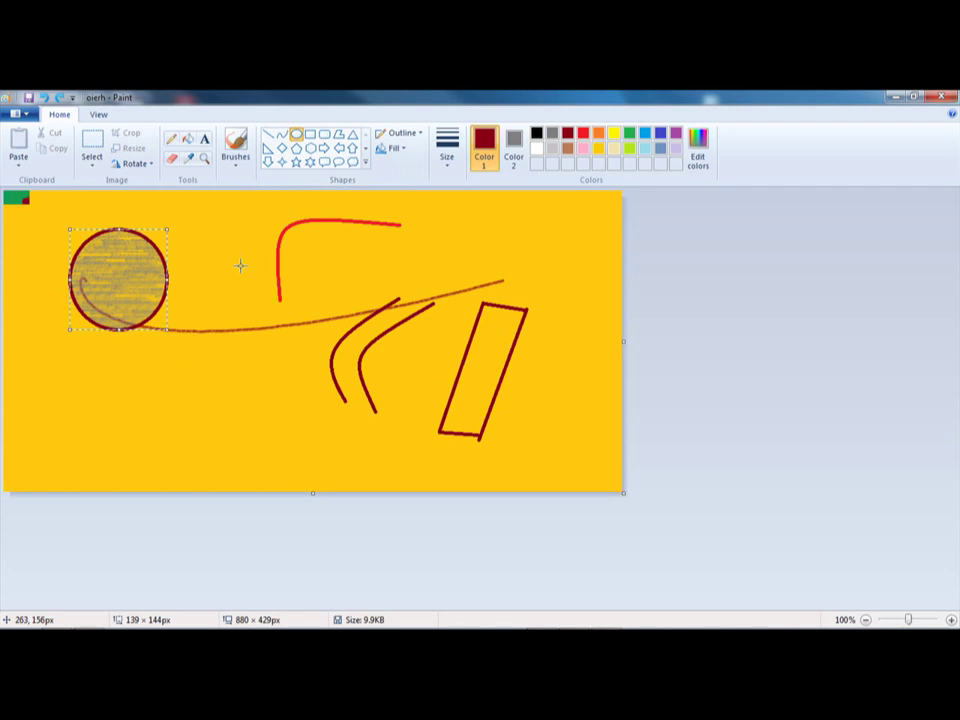
click(310, 133)
drag(195, 222, 420, 352)
click(324, 133)
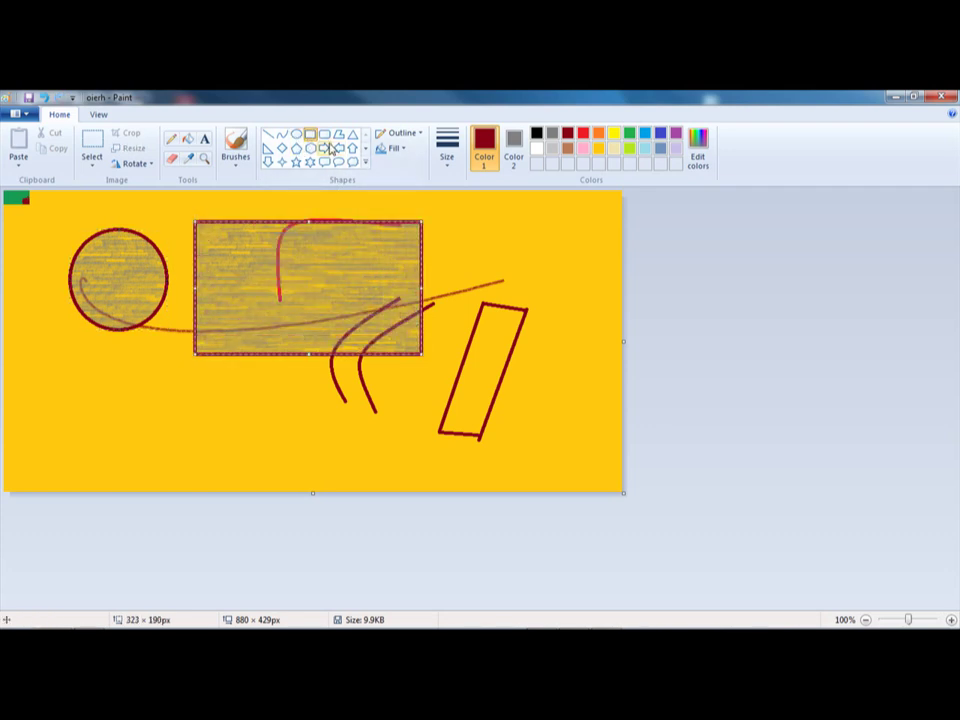
drag(463, 226, 602, 367)
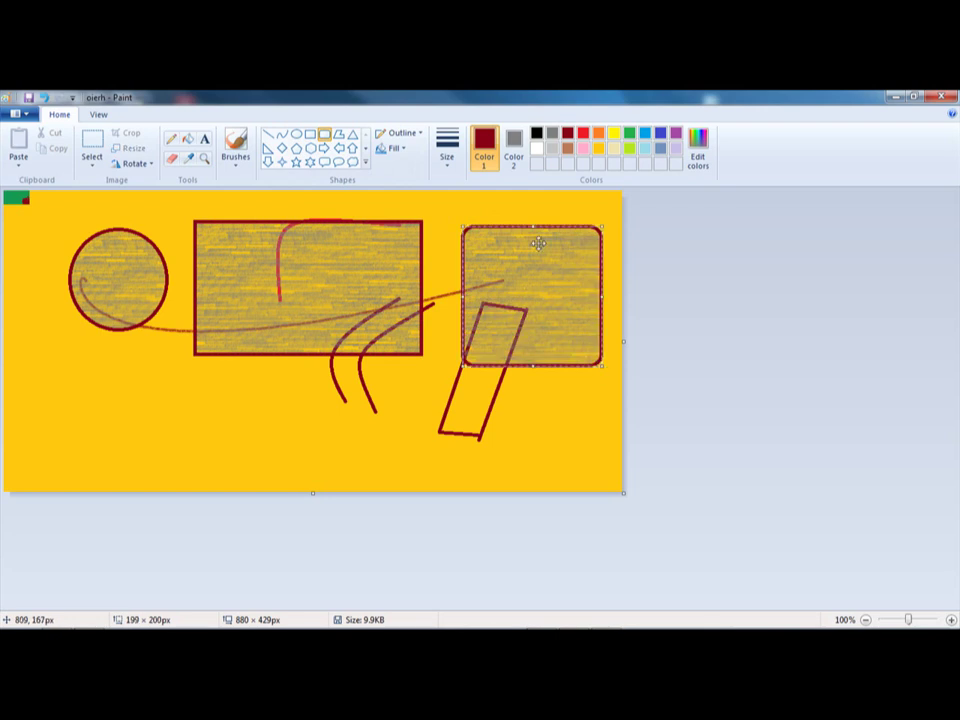
Step: Draw a filled notched polygon at the bottom-left of the canvas
click(339, 133)
drag(86, 358, 81, 446)
click(156, 448)
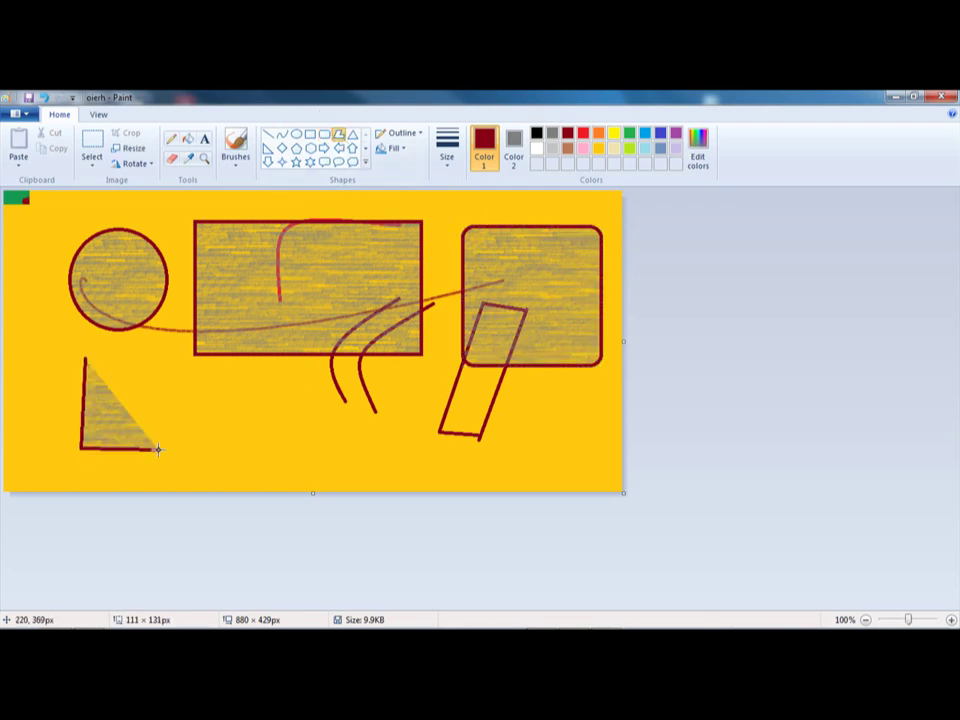
double_click(158, 448)
click(171, 380)
click(137, 348)
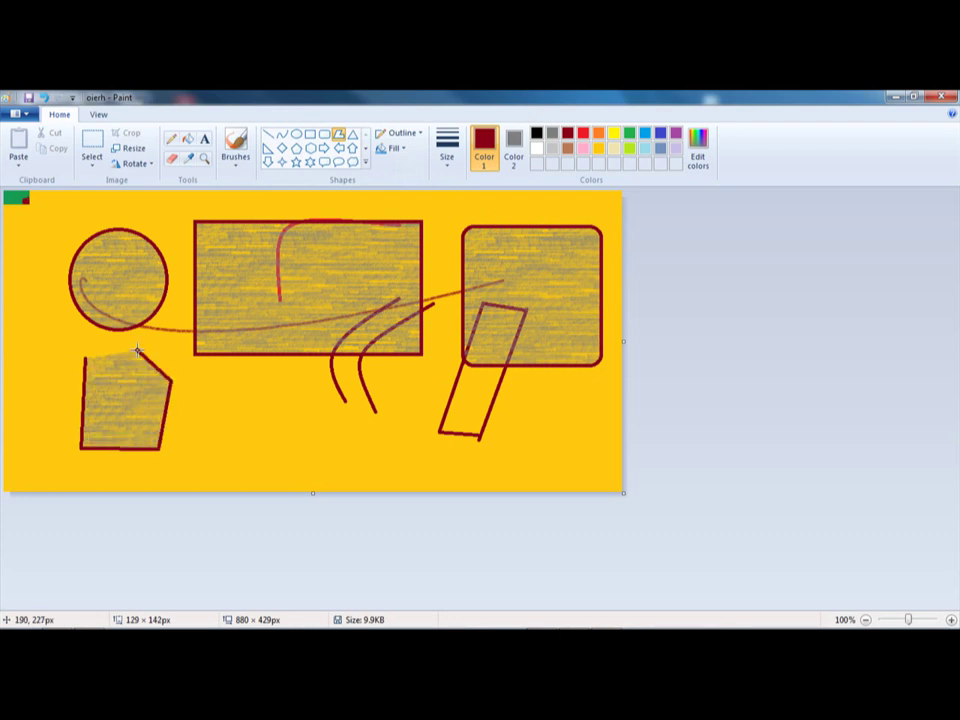
click(120, 390)
click(88, 357)
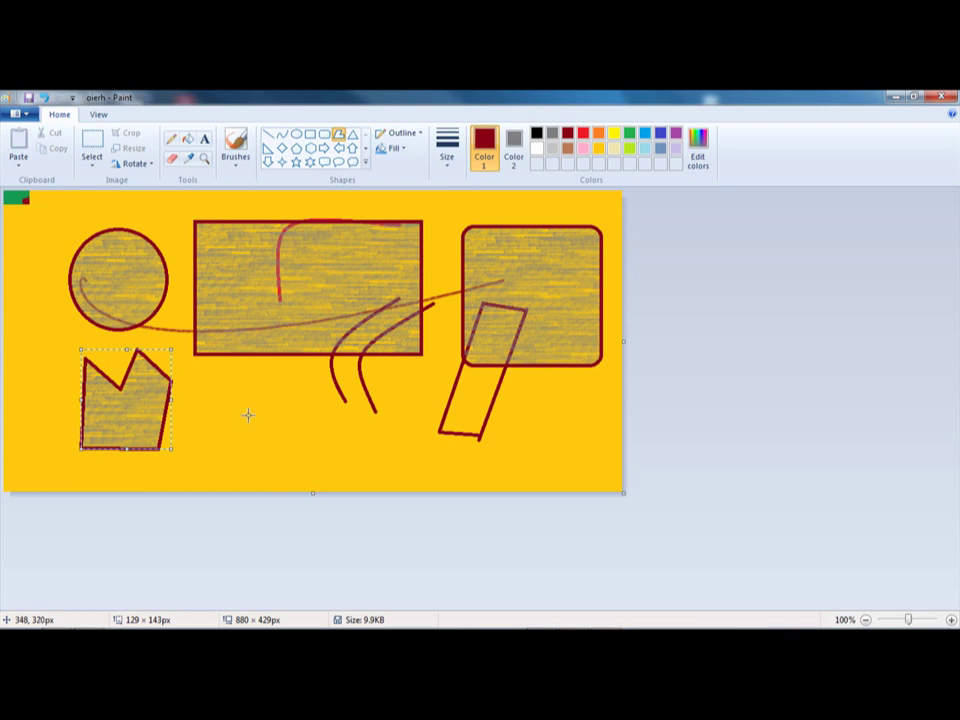
Step: Draw a filled star polygon at the bottom middle
drag(238, 438, 284, 368)
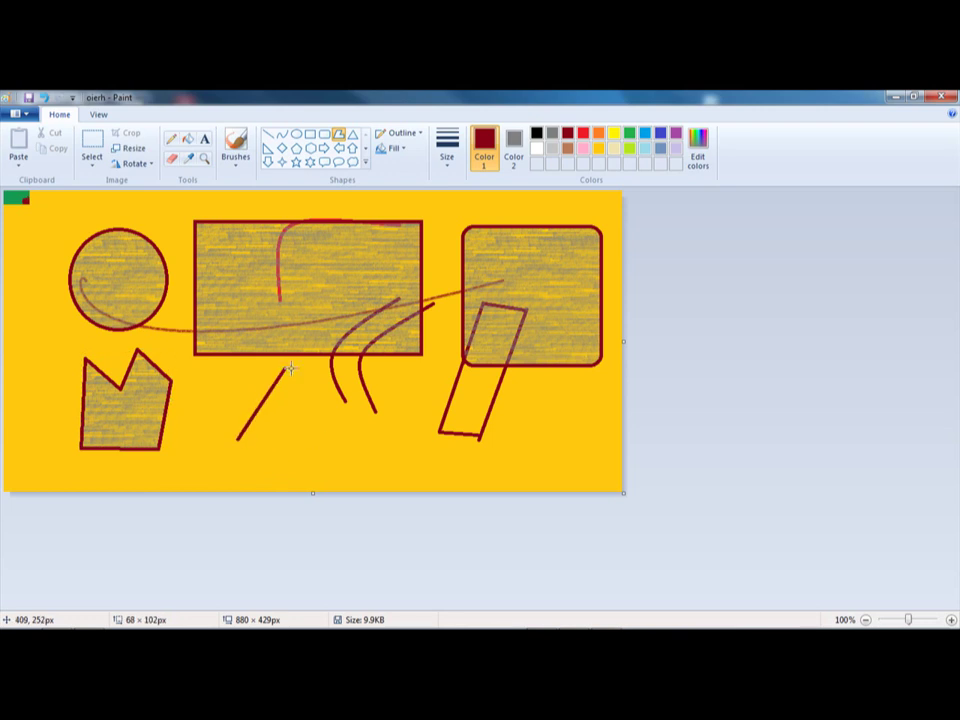
double_click(310, 433)
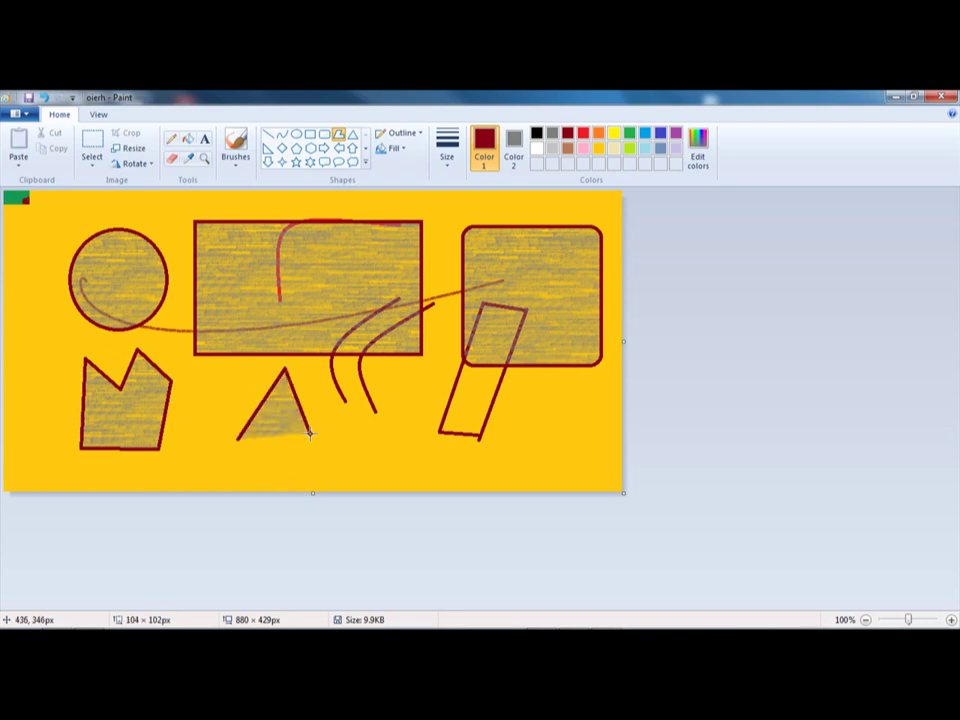
drag(310, 433, 239, 381)
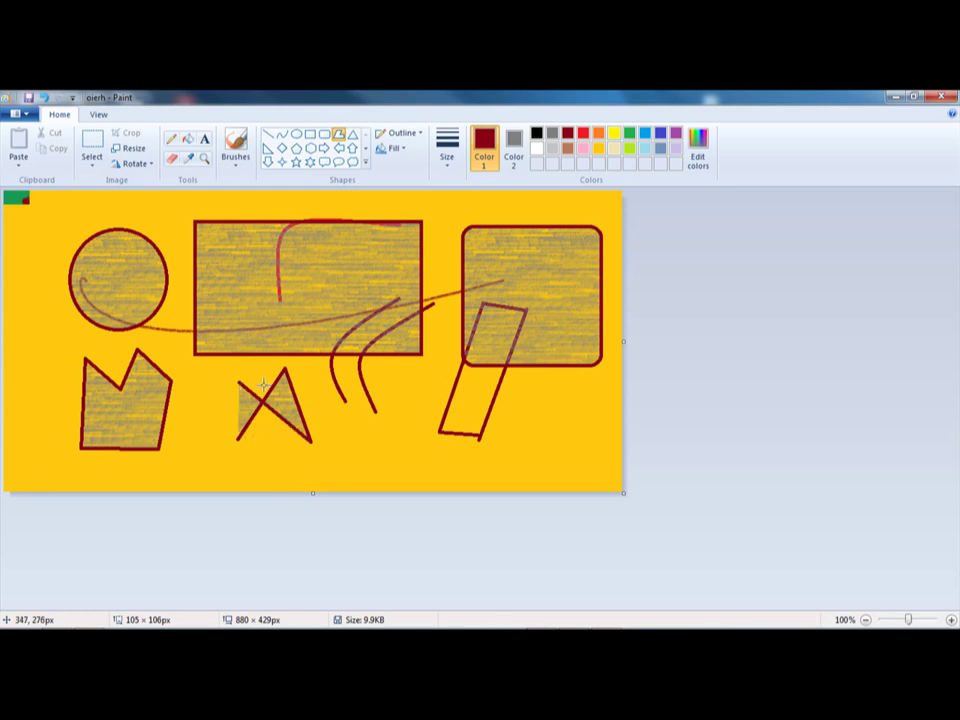
click(331, 386)
double_click(253, 441)
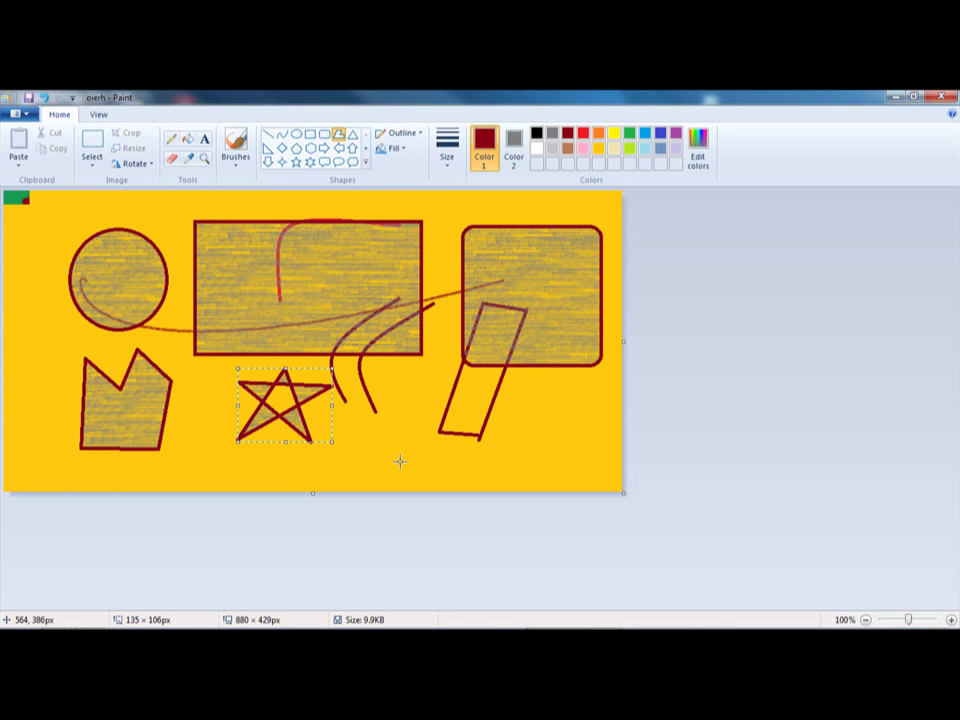
Step: Draw a large irregular filled polygon spanning the canvas with eleven corners
drag(397, 458, 414, 381)
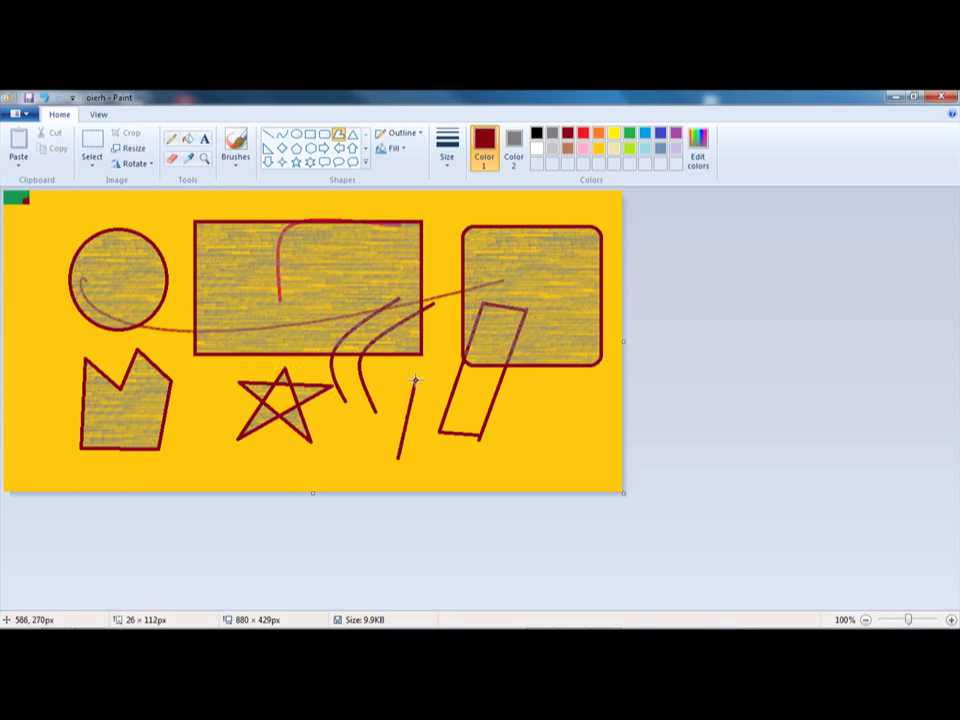
click(537, 363)
click(417, 262)
click(313, 272)
click(118, 330)
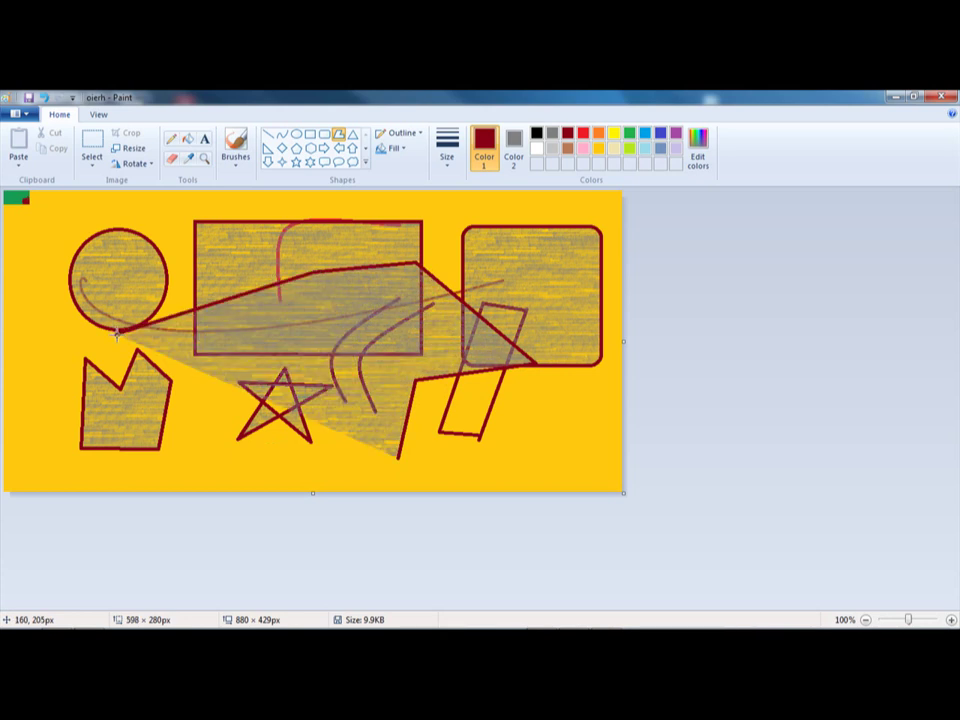
click(205, 445)
click(330, 385)
click(348, 318)
click(409, 325)
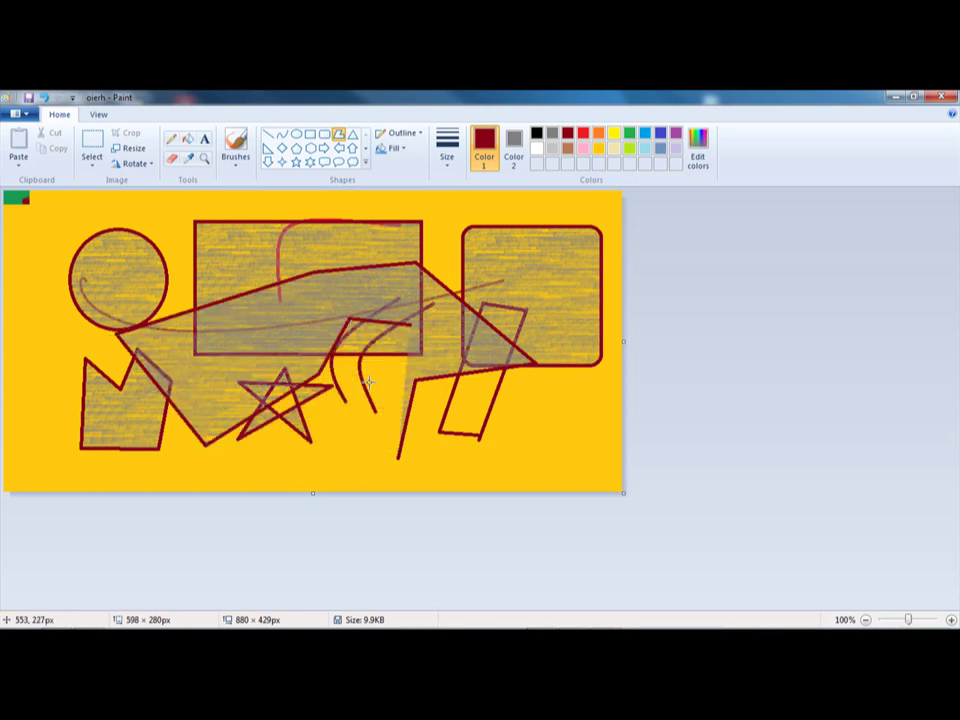
click(301, 449)
click(366, 477)
click(395, 458)
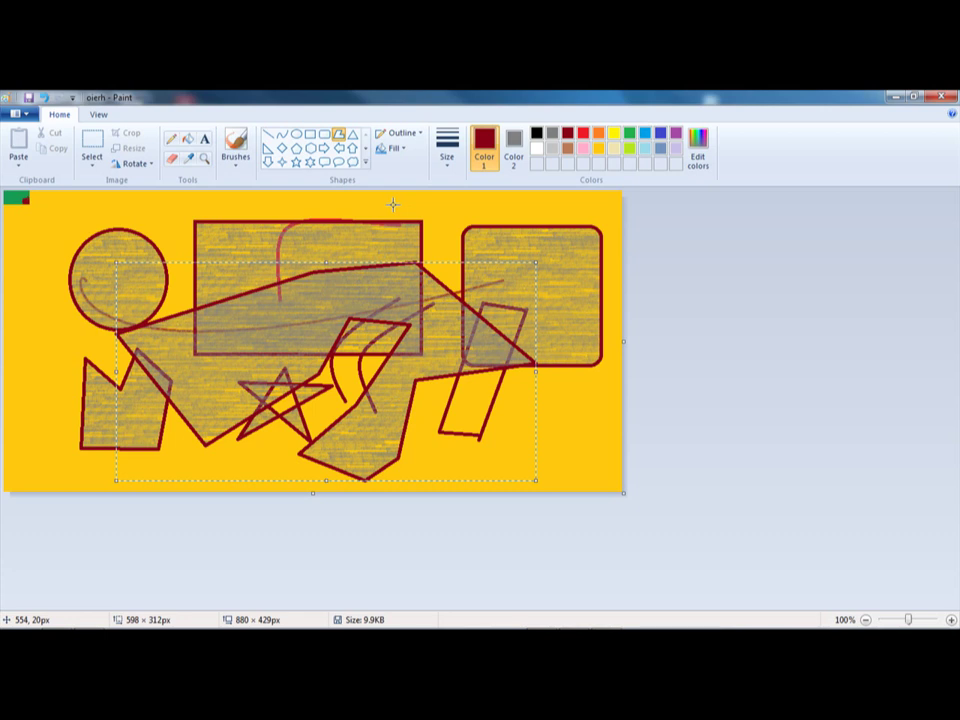
Step: Undo and redo until all shapes and curves are gone, leaving a blank yellow canvas
key(ctrl+z)
key(ctrl+z)
key(ctrl+z)
key(ctrl+z)
key(ctrl+z)
key(ctrl+z)
key(ctrl+z)
key(ctrl+z)
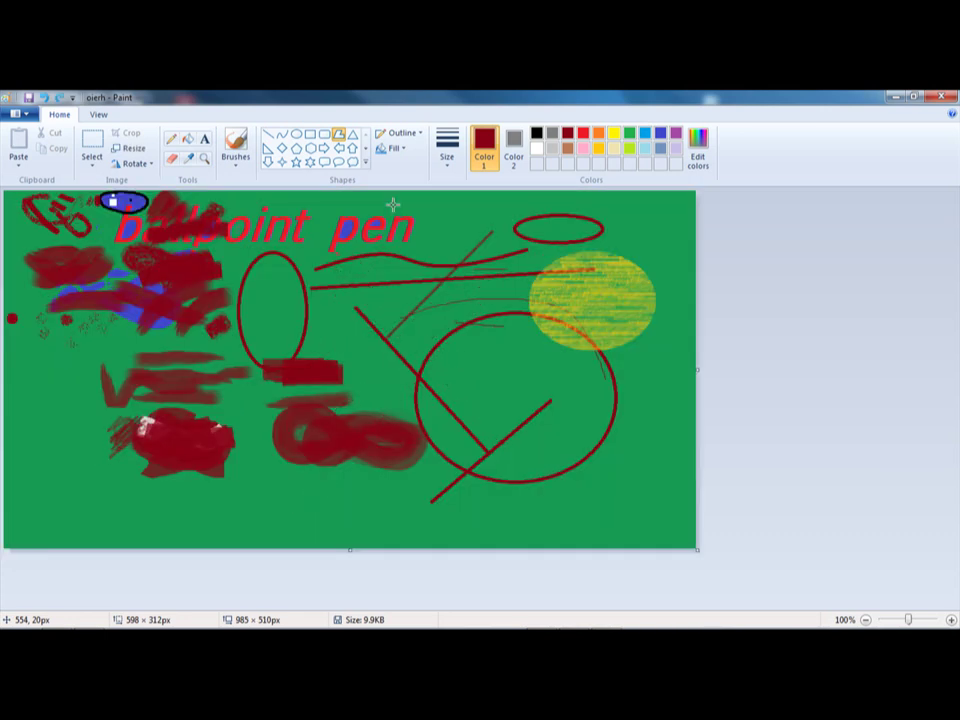
key(ctrl+y)
key(ctrl+y)
key(ctrl+y)
key(ctrl+y)
key(ctrl+y)
key(ctrl+y)
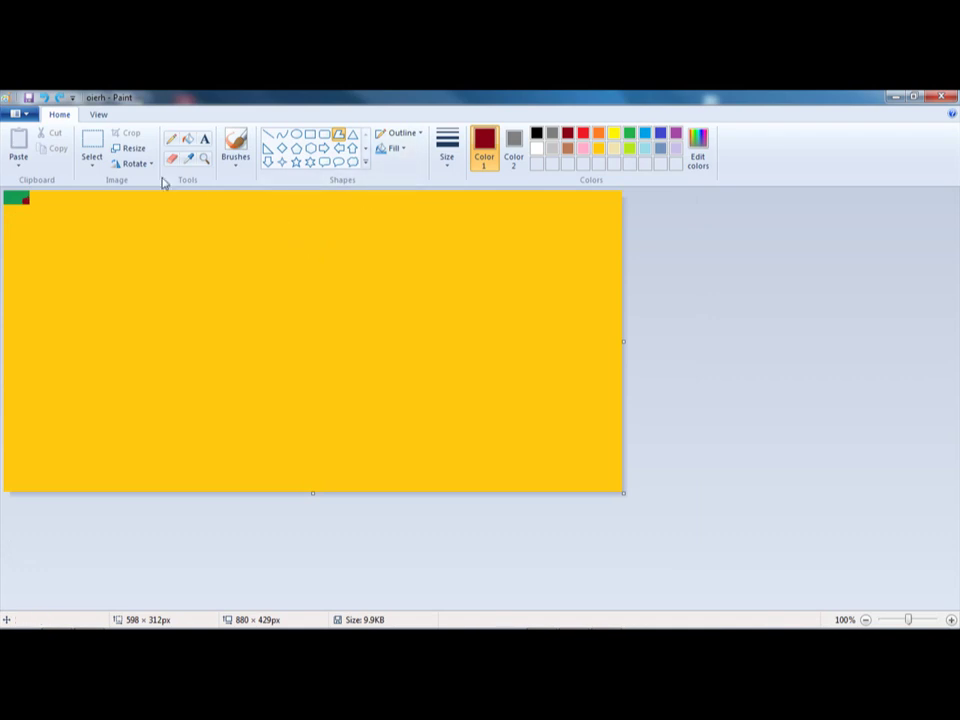
Step: With fill off, draw an outline-only triangle and a right triangle beside it
click(352, 133)
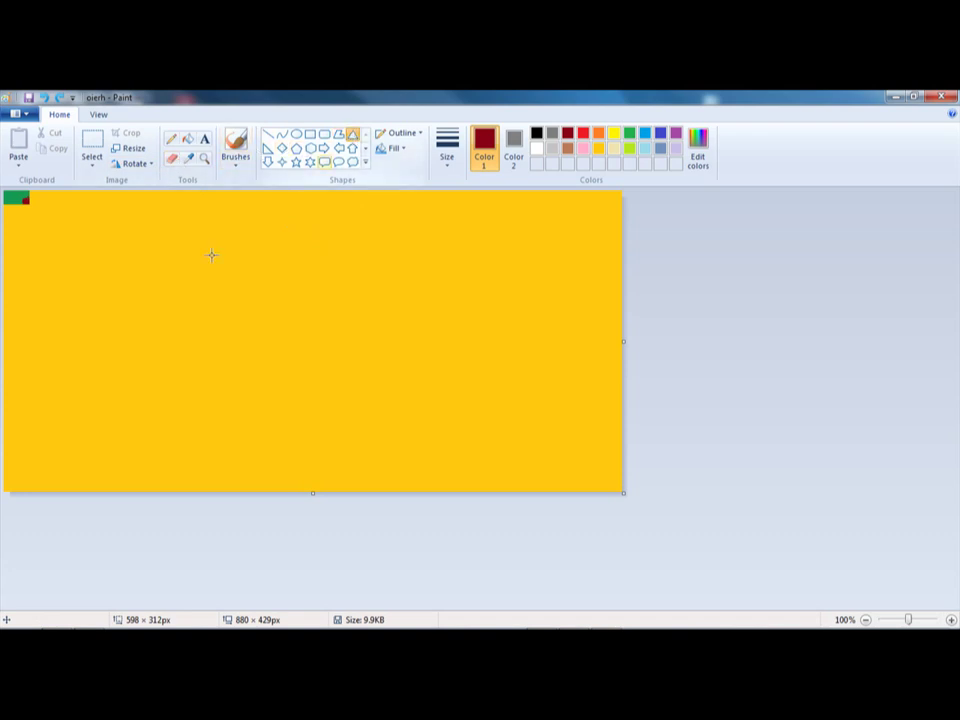
click(390, 148)
click(402, 168)
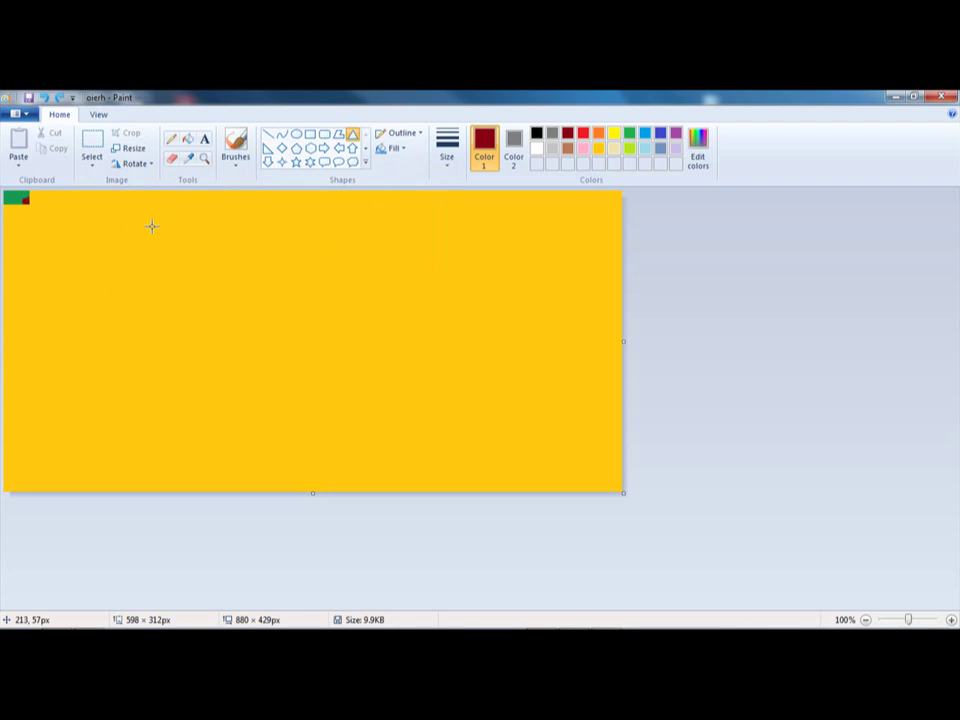
drag(145, 216, 387, 369)
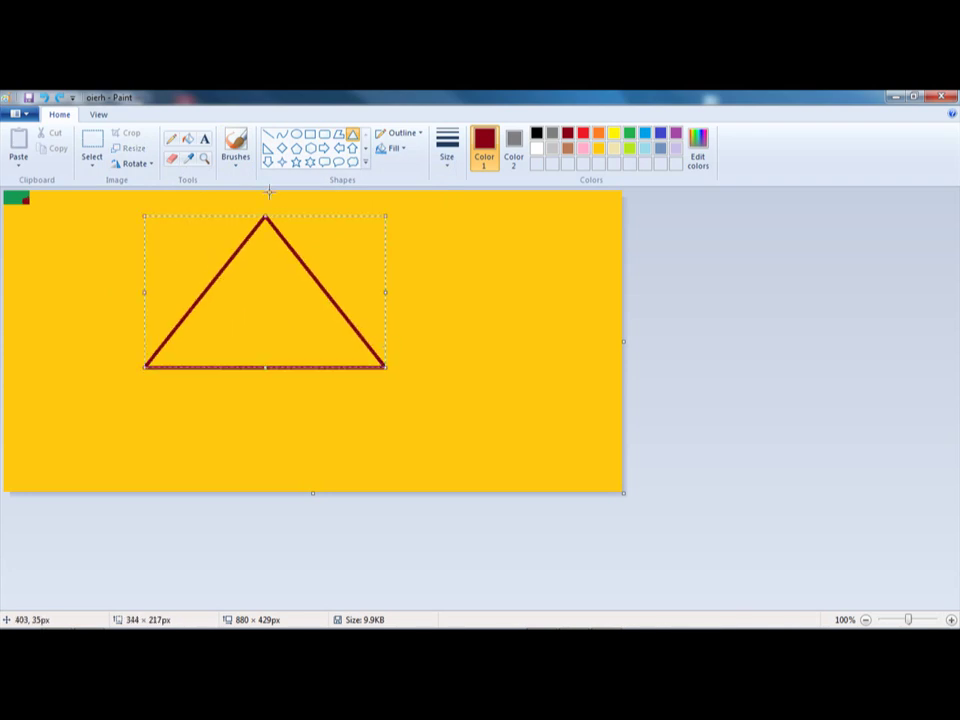
click(268, 148)
drag(544, 246, 402, 365)
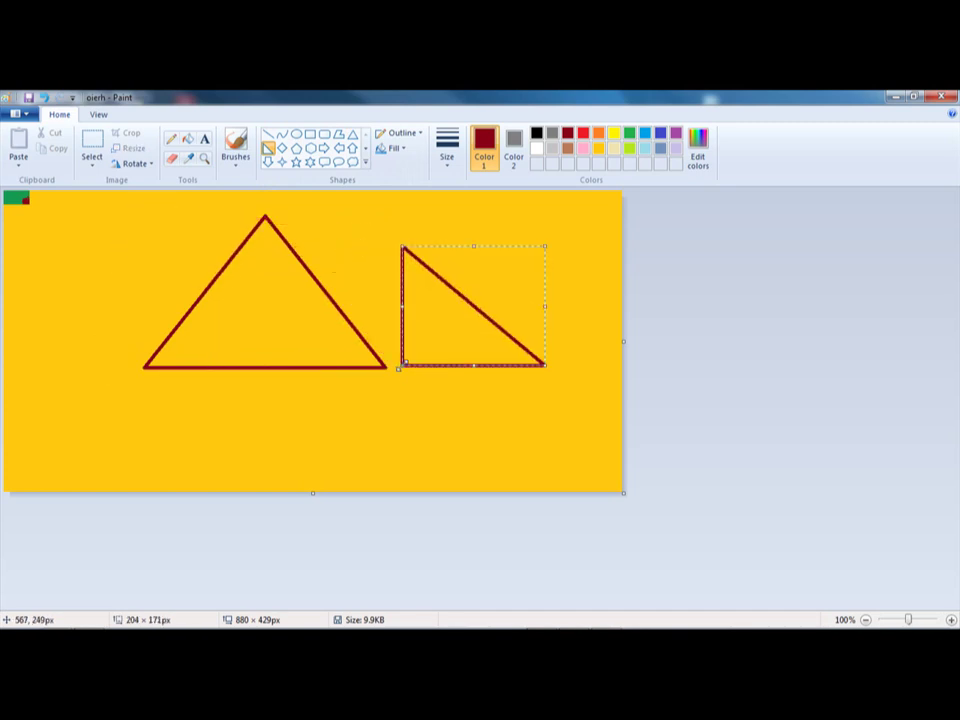
click(303, 207)
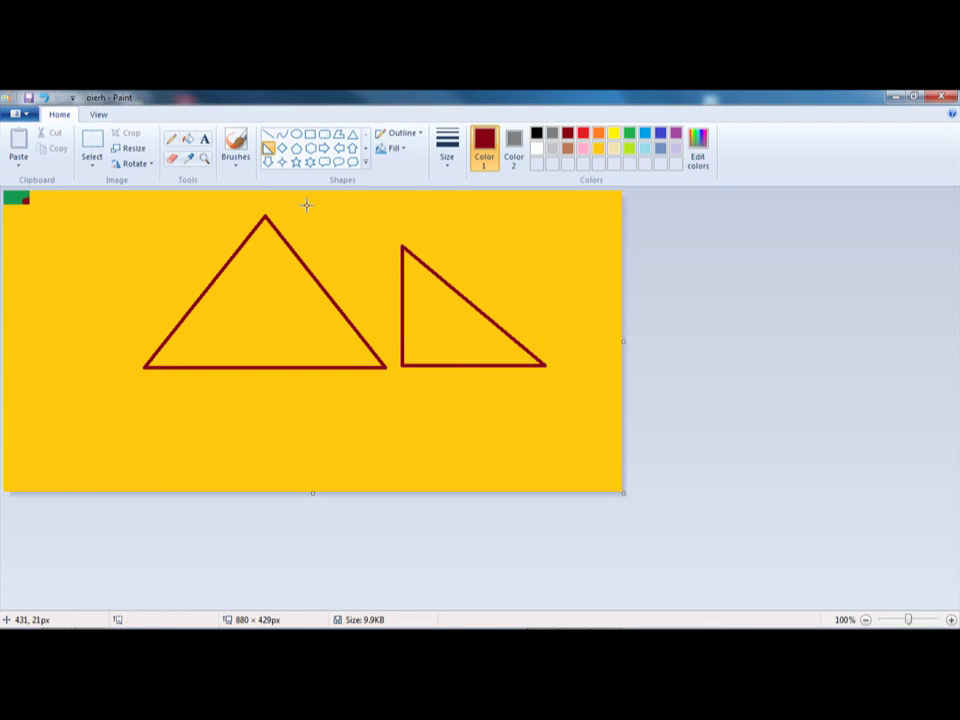
Step: Draw an outline diamond at top-left, a pentagon, and a hexagon at bottom-left
click(282, 147)
drag(87, 216, 199, 332)
click(296, 147)
drag(333, 207, 452, 353)
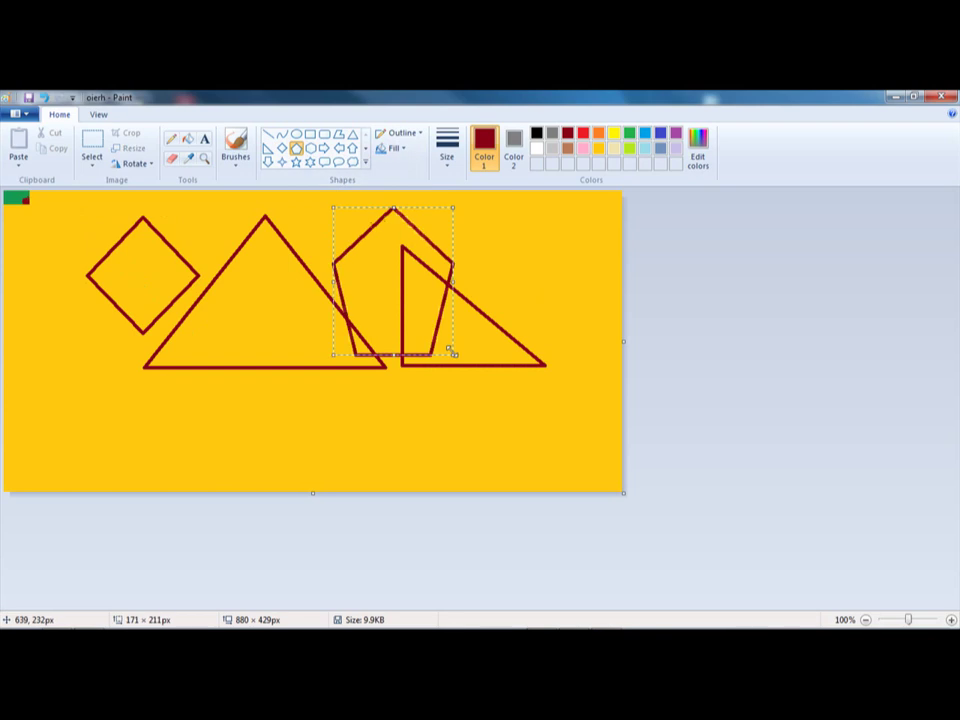
click(289, 283)
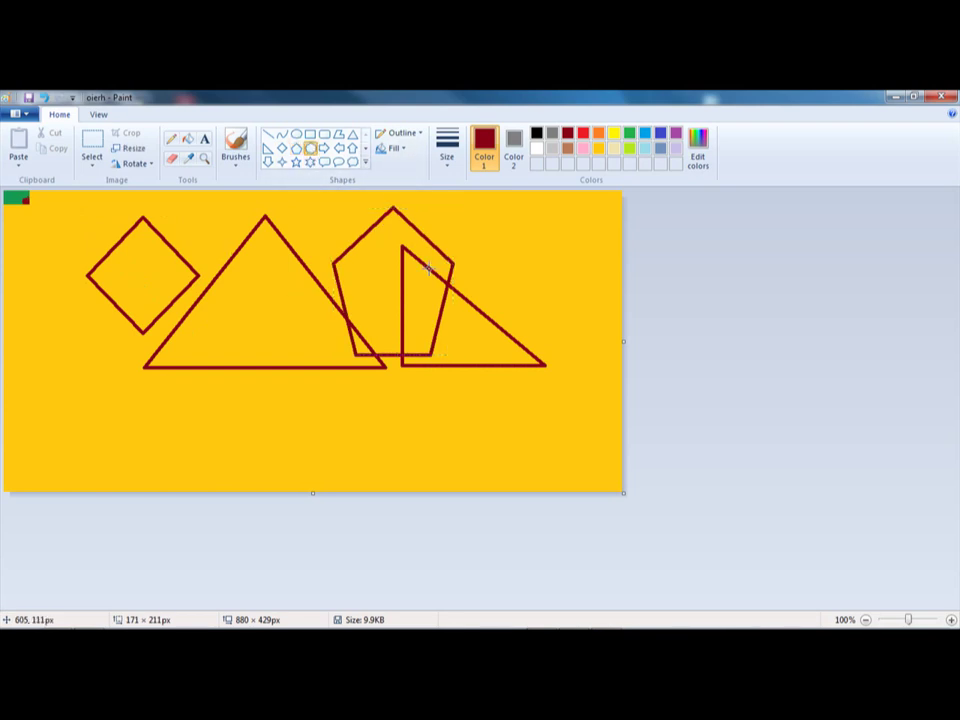
drag(63, 361, 190, 484)
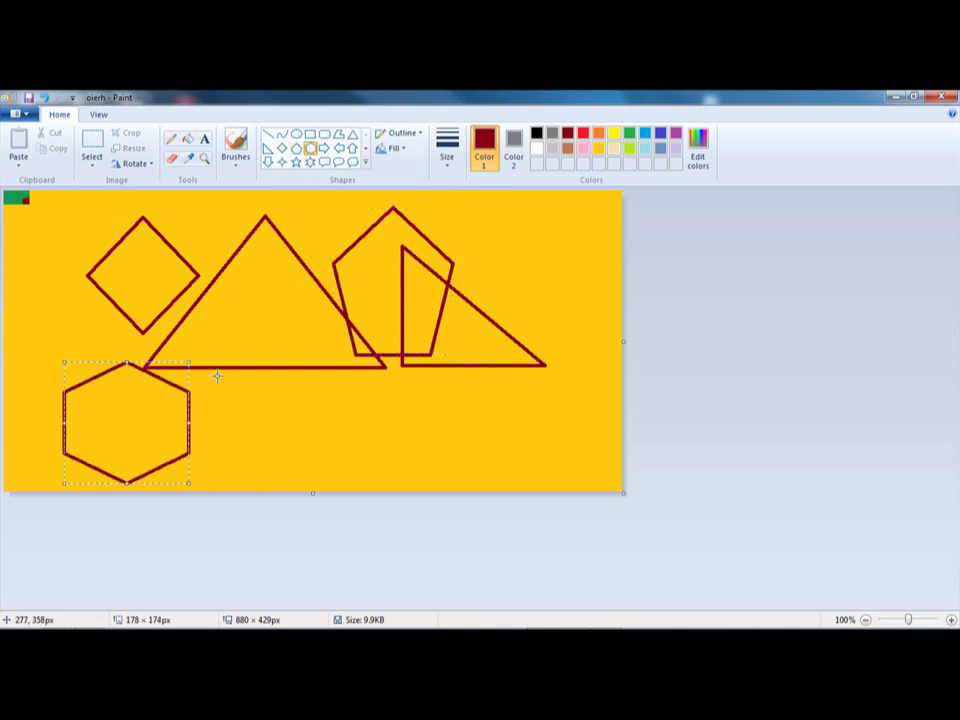
Step: Draw right, left, up and down block arrows around the canvas
click(324, 147)
drag(293, 414, 455, 474)
click(339, 147)
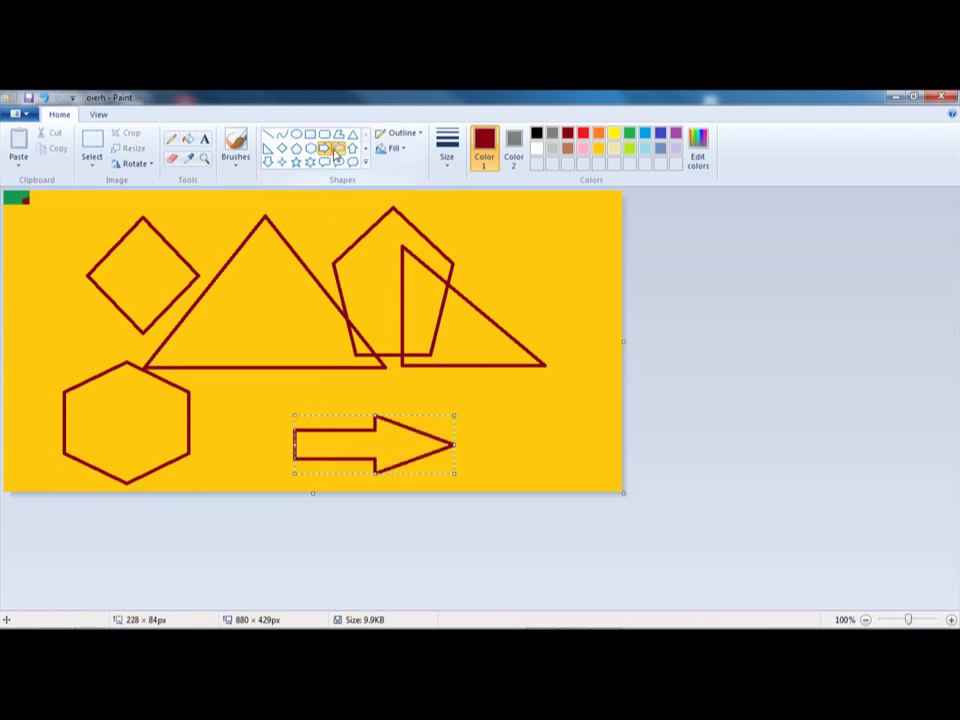
drag(550, 384, 441, 435)
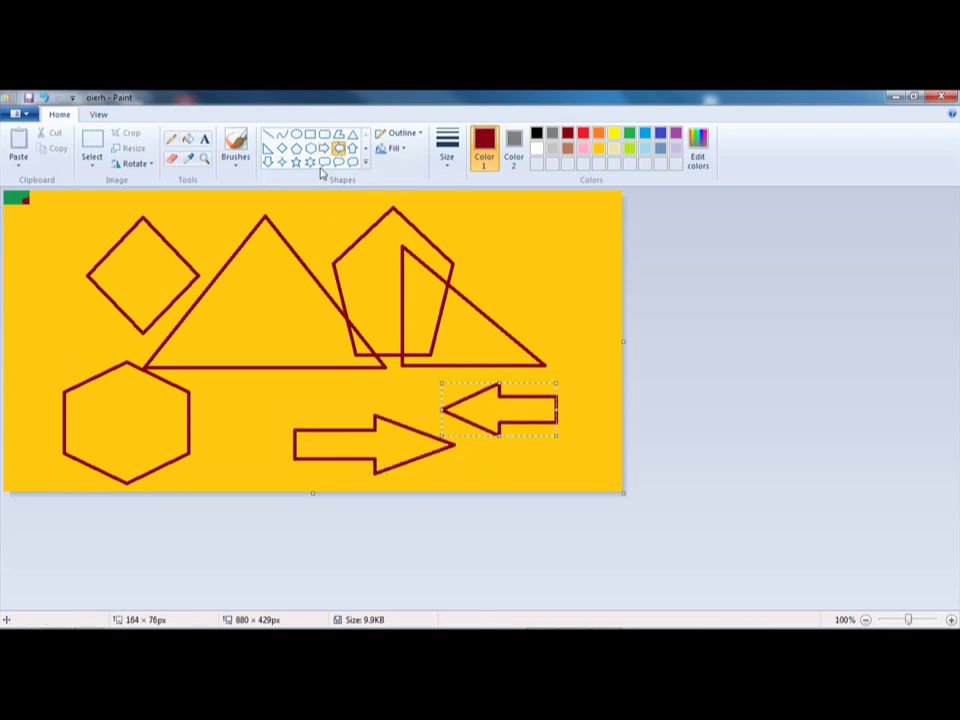
click(352, 146)
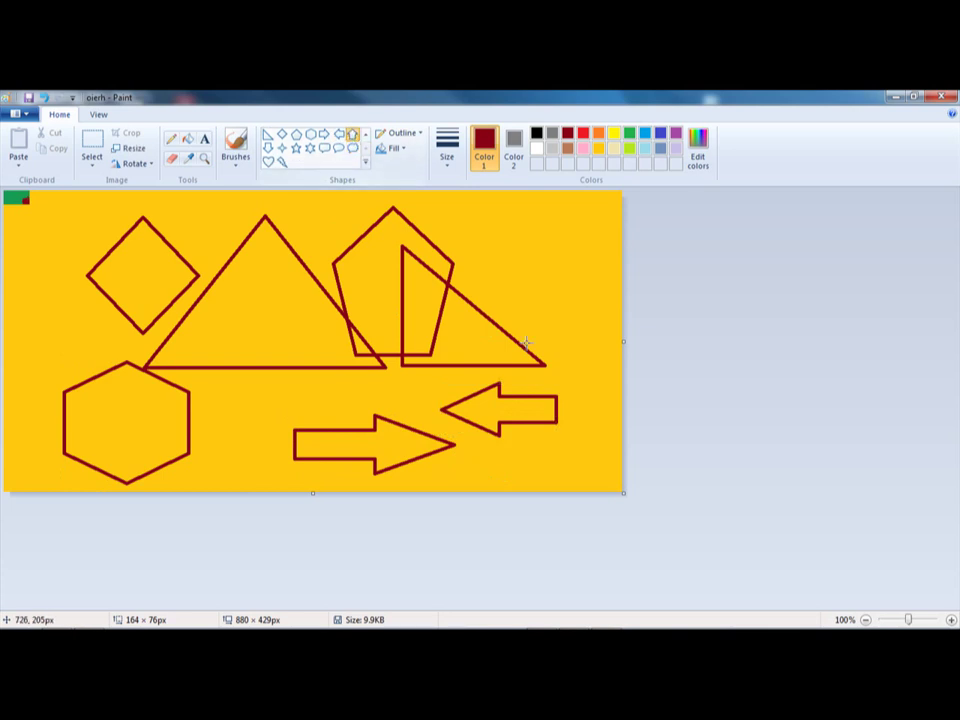
drag(594, 387, 525, 272)
click(236, 148)
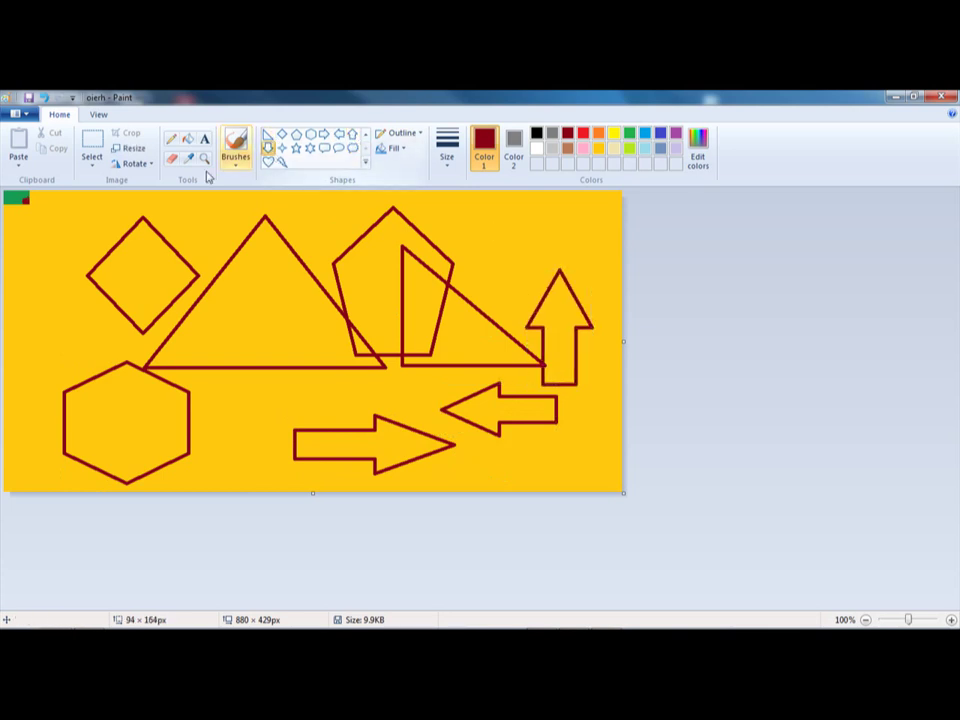
drag(15, 234, 80, 337)
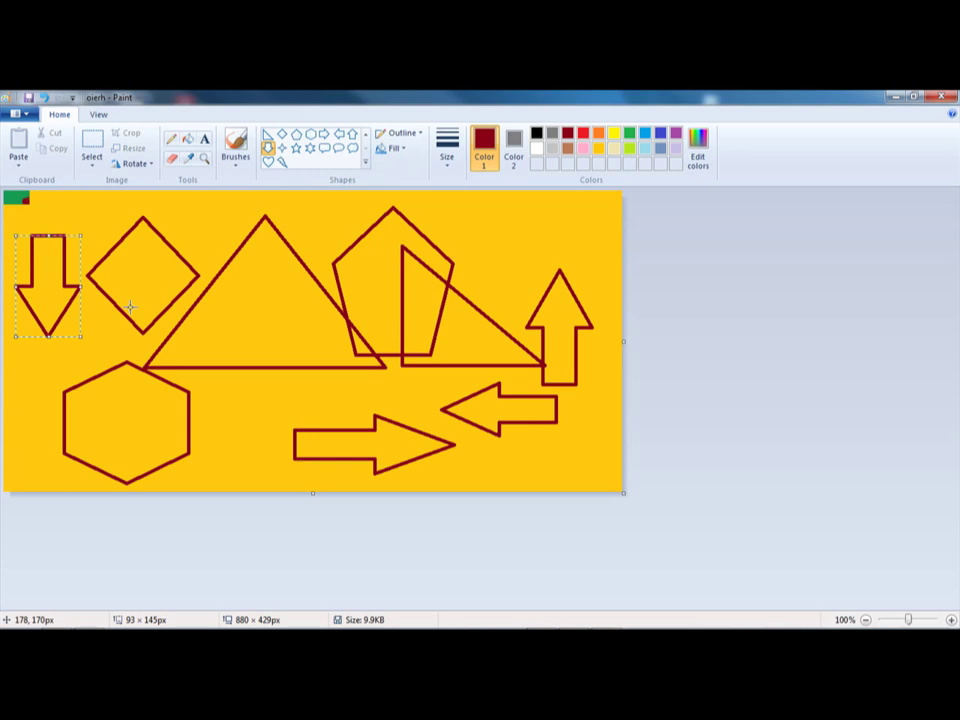
Step: Undo the remaining outlines, then draw a four-point star at left and a five-point star in the middle
key(ctrl+z)
key(ctrl+z)
key(ctrl+z)
key(ctrl+z)
key(ctrl+z)
key(ctrl+z)
key(ctrl+z)
key(ctrl+z)
key(ctrl+z)
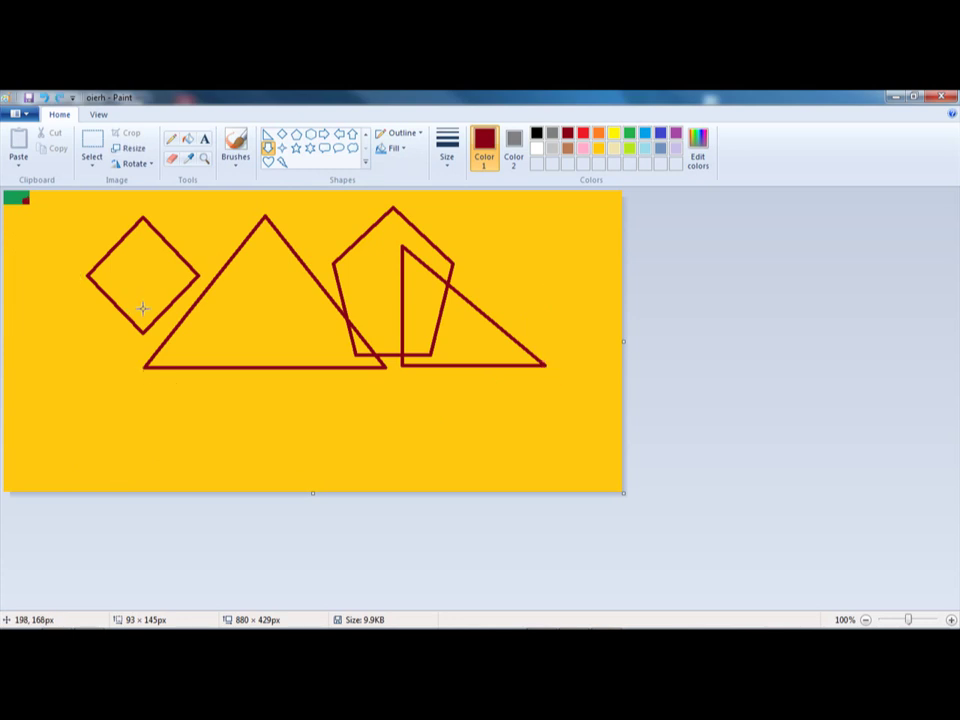
click(282, 147)
drag(88, 272, 192, 422)
click(297, 147)
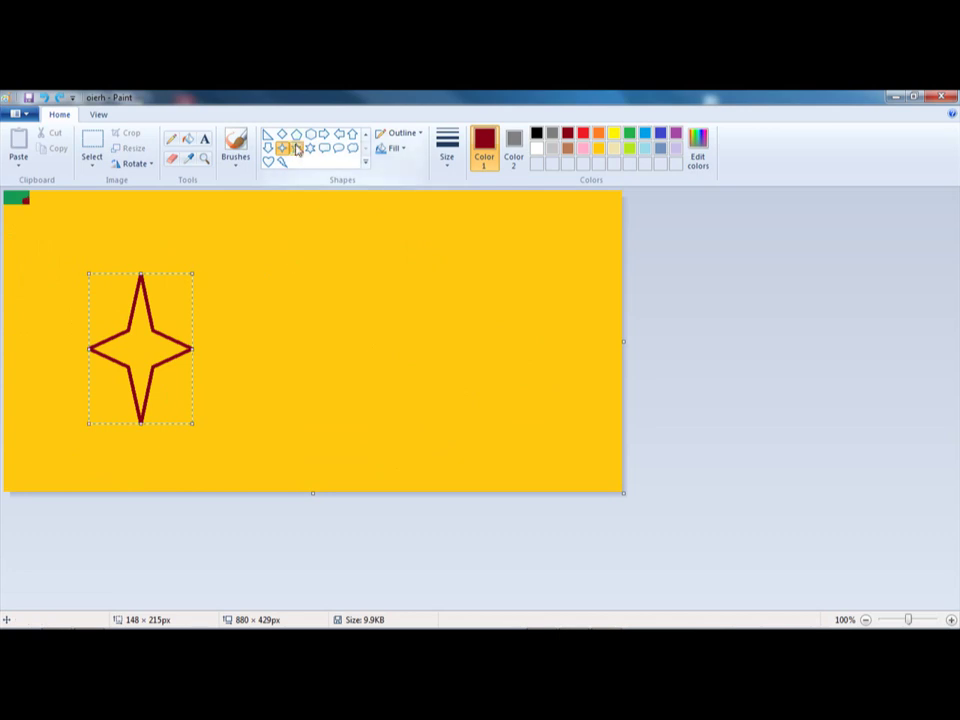
drag(254, 306, 374, 416)
Step: Draw a six-point star on the right and a large six-point star extending past the canvas bottom
click(310, 147)
drag(404, 264, 547, 401)
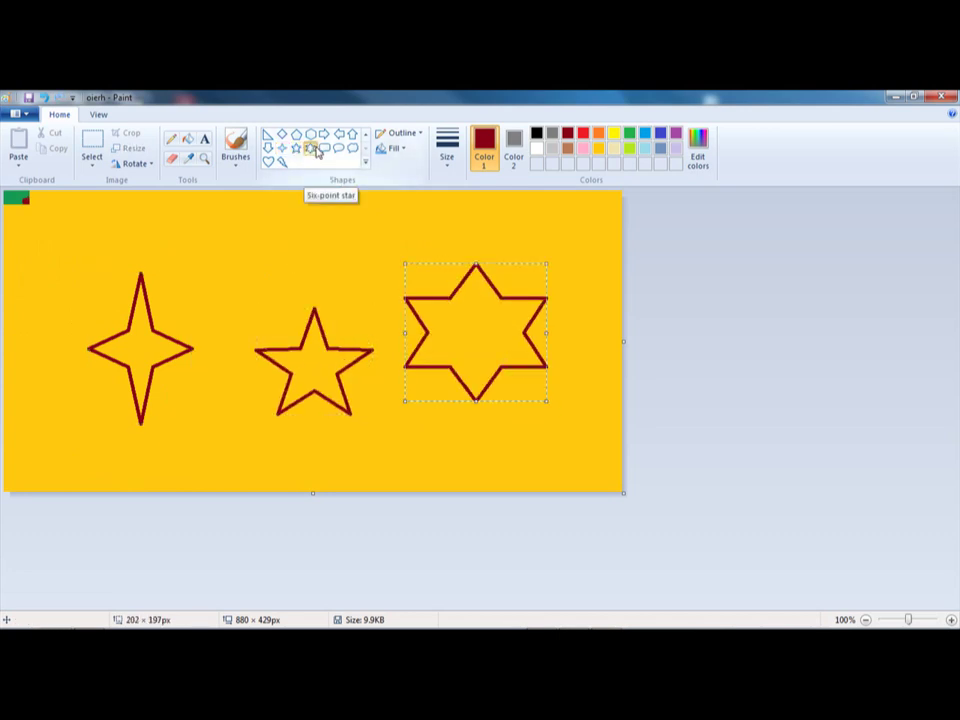
drag(189, 210, 472, 441)
drag(489, 465, 574, 516)
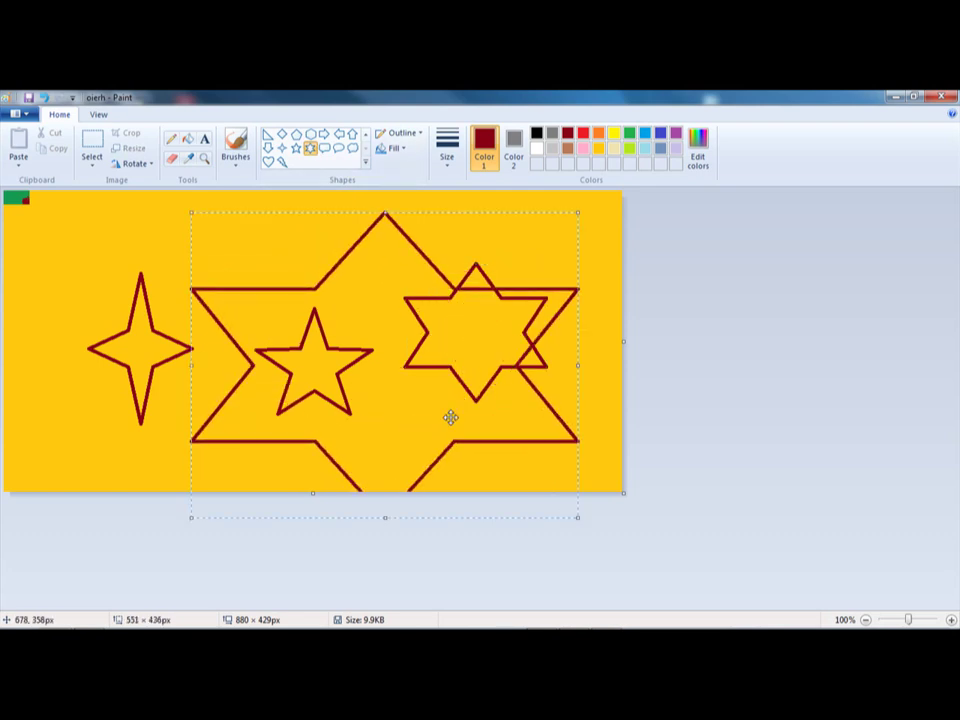
Step: Type 'BOOM' in a text box over the middle star
click(204, 139)
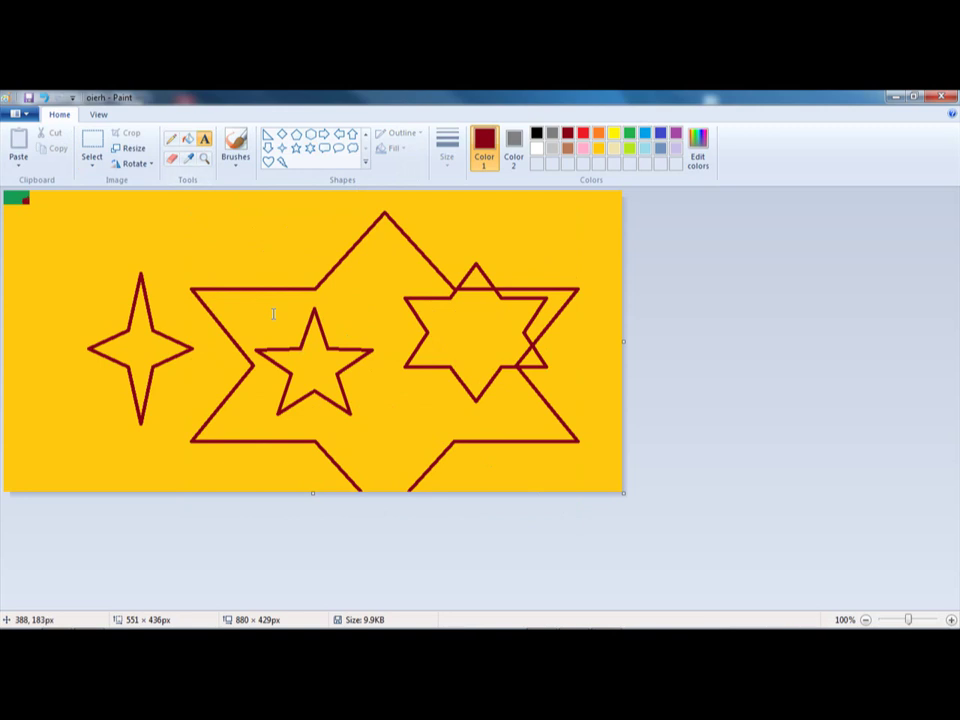
drag(274, 312, 496, 426)
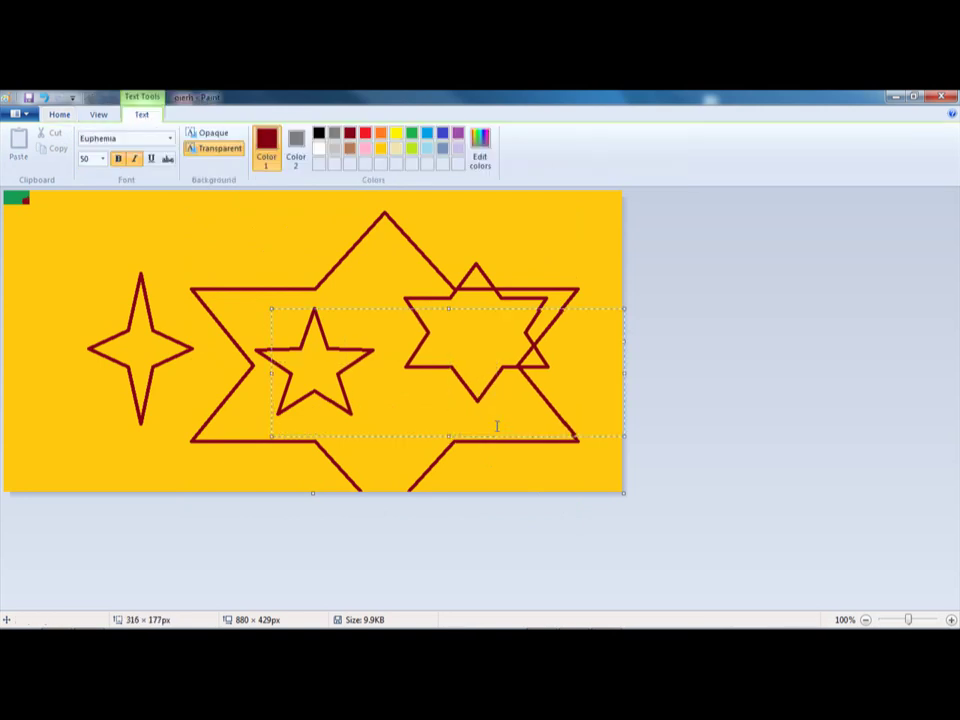
drag(624, 372, 490, 378)
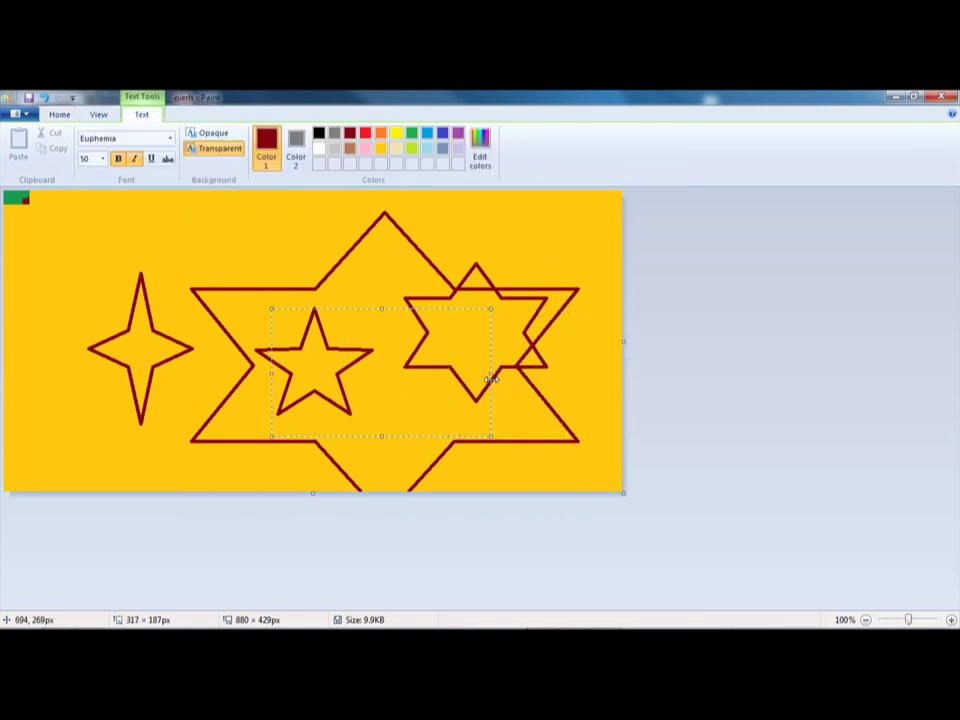
text(BOOM!)
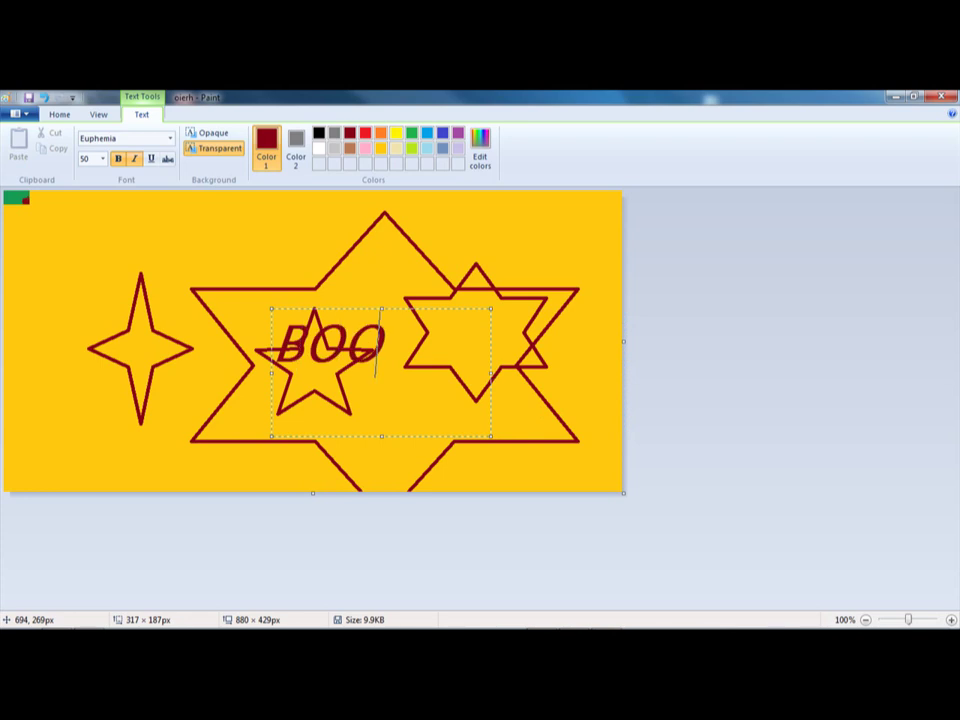
Step: Make all of the BOOM text black after trying brown and lime green
click(352, 149)
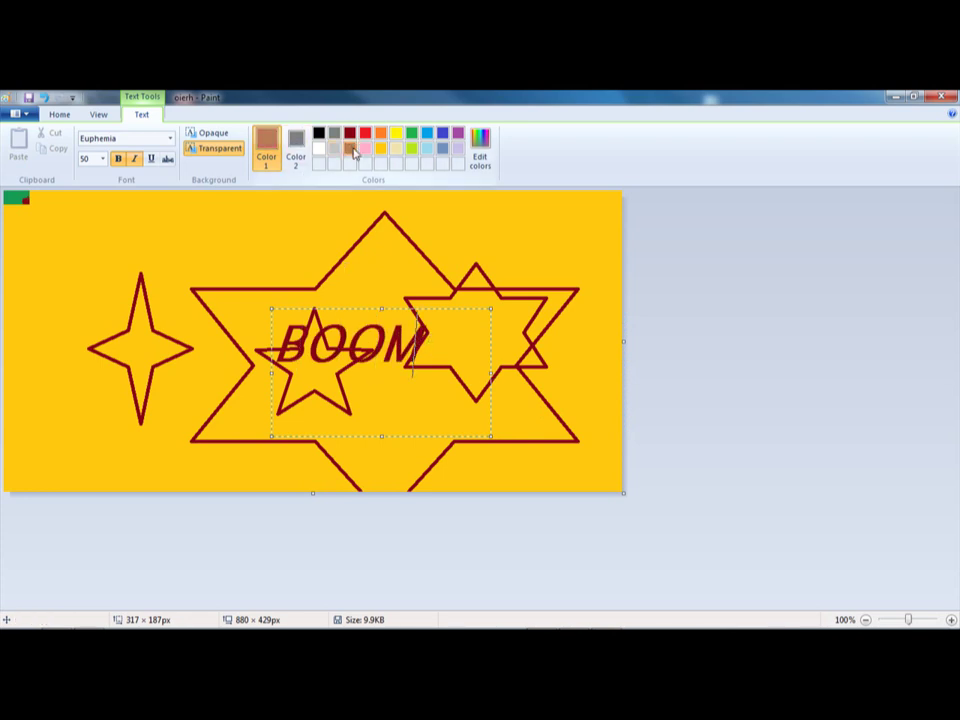
click(411, 148)
drag(448, 350, 334, 236)
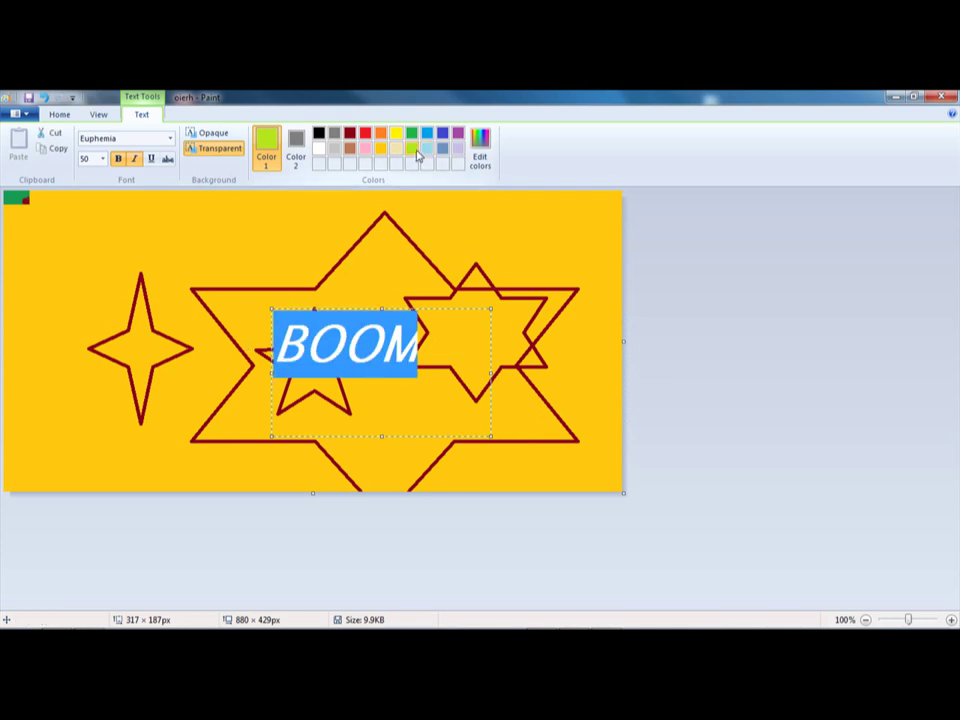
click(463, 368)
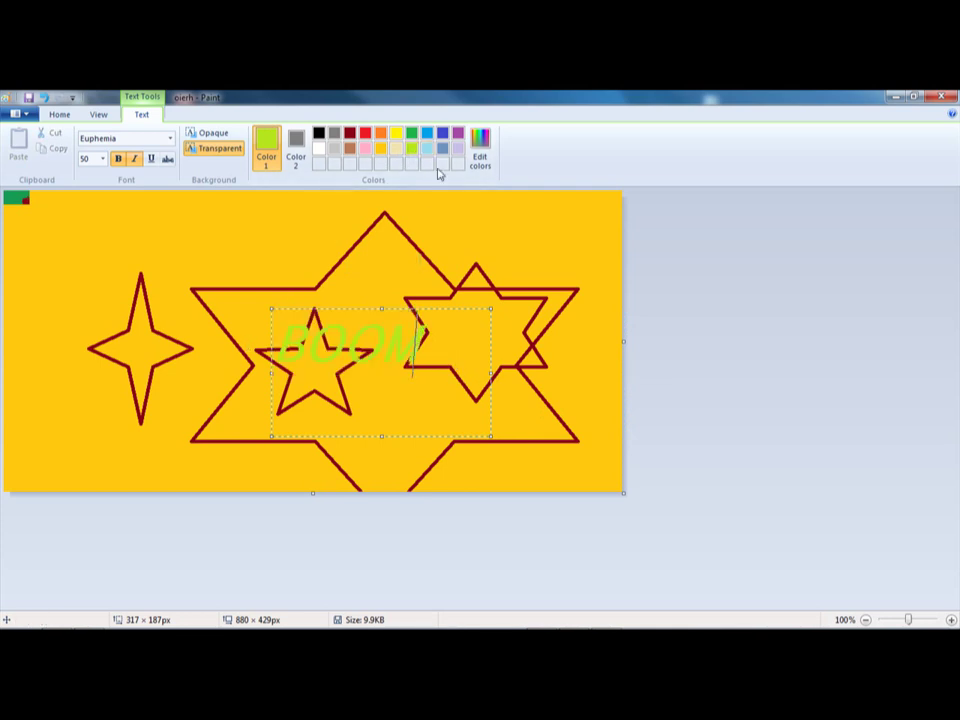
key(ctrl+a)
click(319, 133)
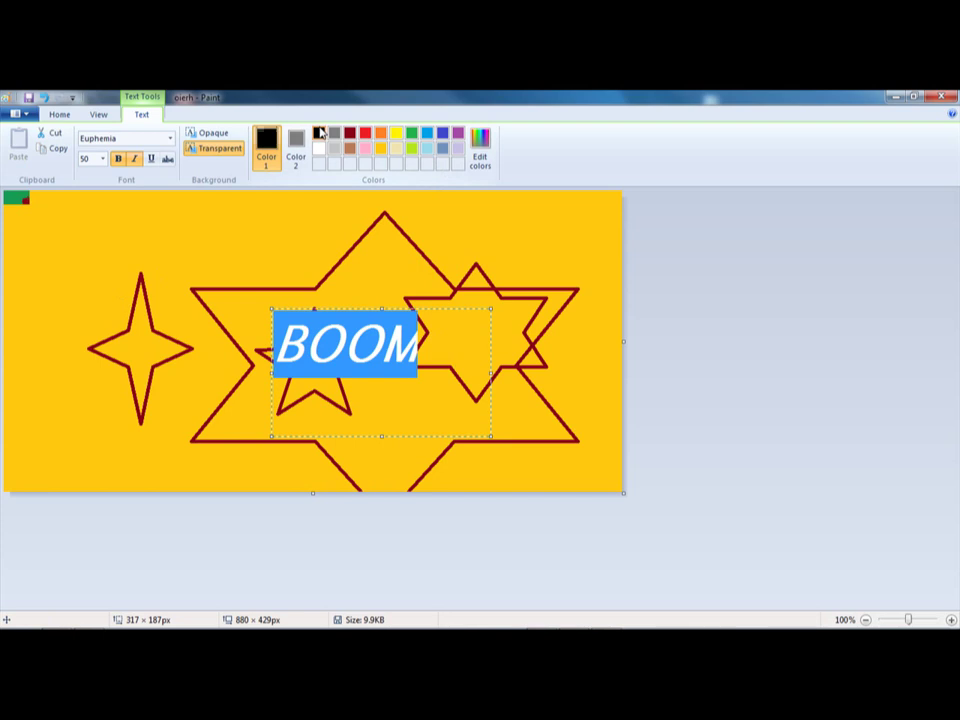
click(452, 360)
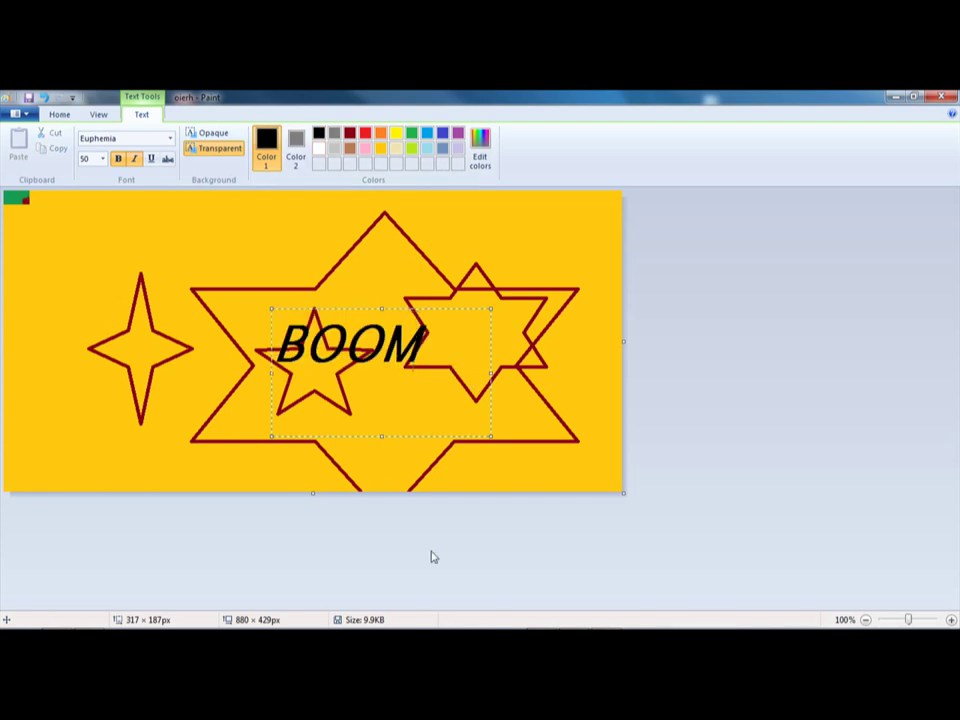
mouse_move(213, 621)
click(56, 619)
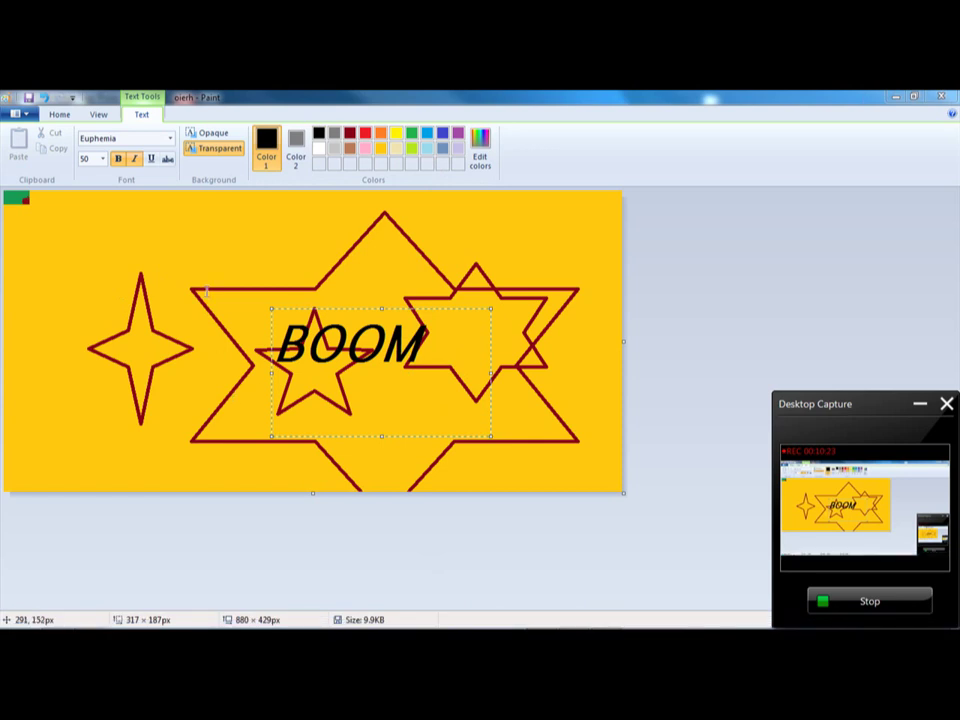
Step: Commit the text, then draw rounded-rectangle, oval and cloud outline callouts
click(275, 228)
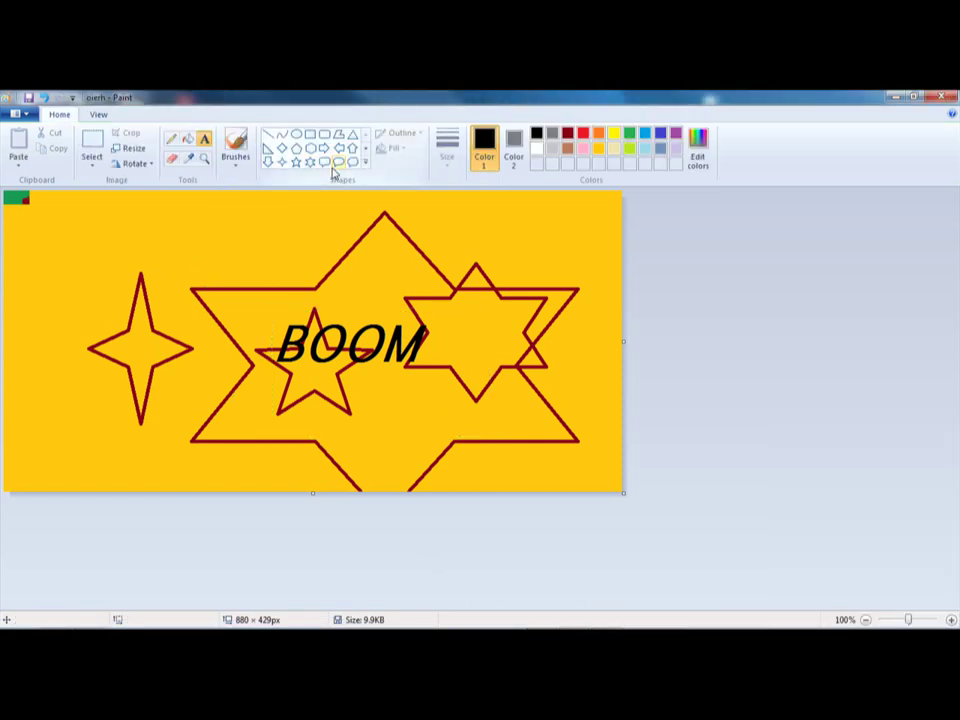
mouse_move(137, 236)
mouse_down()
mouse_move(283, 300)
mouse_move(390, 362)
mouse_up()
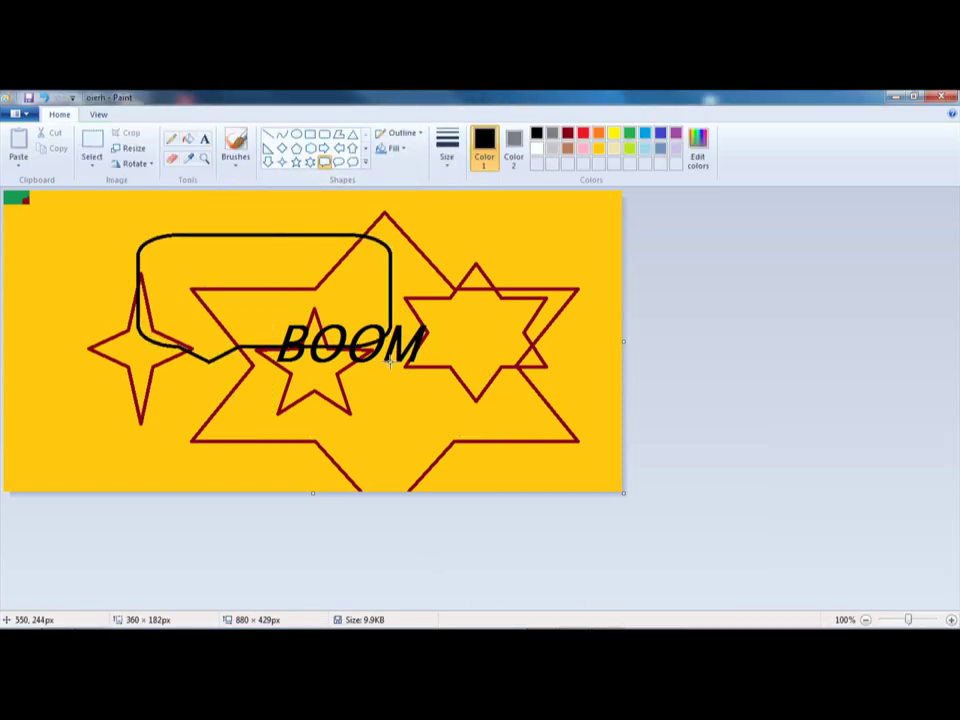
click(353, 162)
drag(534, 256, 407, 390)
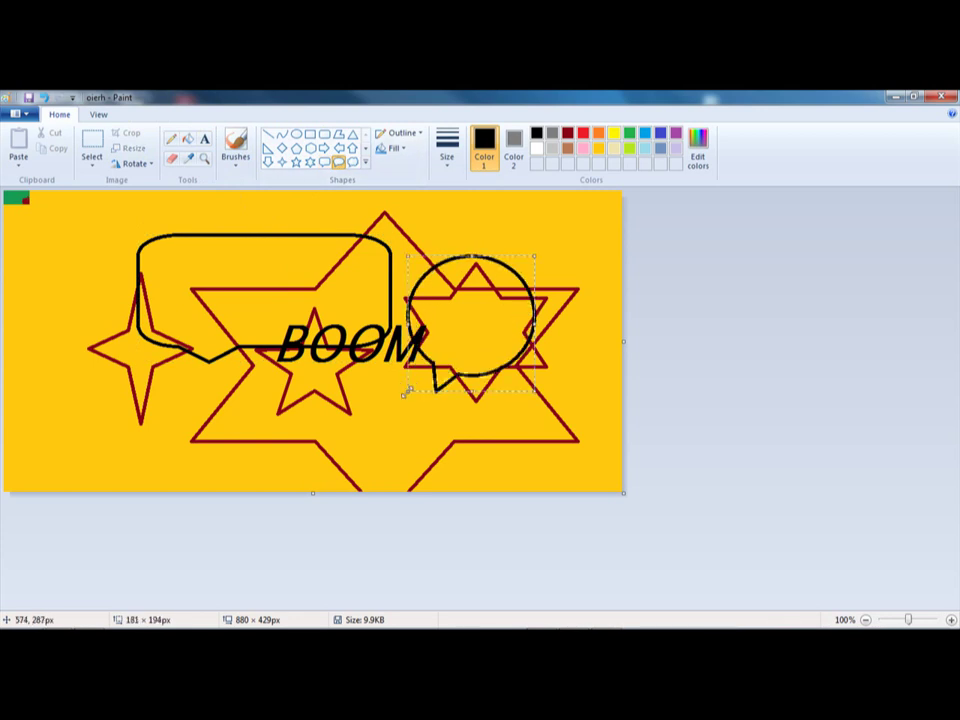
click(355, 163)
drag(297, 238, 152, 370)
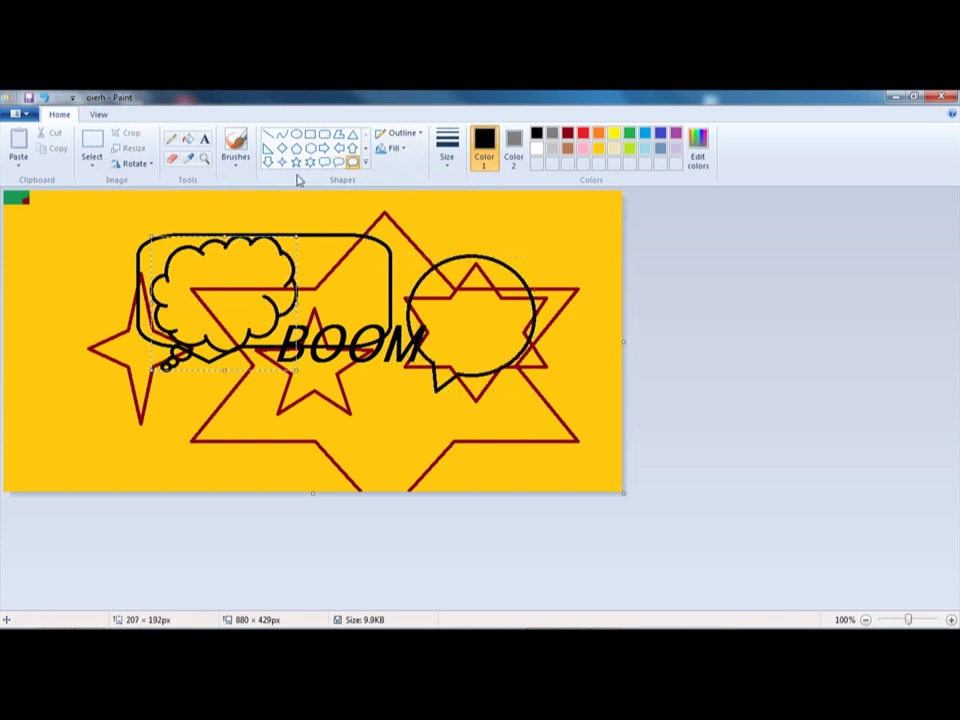
Step: Draw a heart at left and a lightning bolt across the middle with Marker fill
click(365, 148)
click(268, 162)
drag(48, 246, 125, 369)
click(281, 162)
mouse_move(205, 214)
mouse_down()
mouse_move(343, 463)
mouse_move(389, 472)
mouse_up()
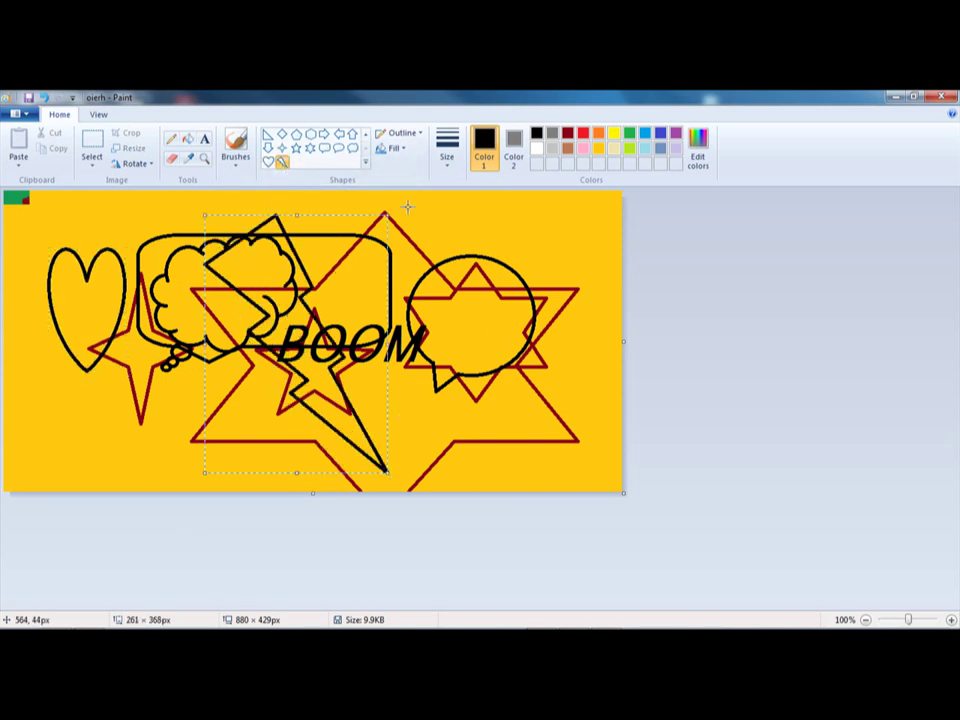
click(392, 148)
click(402, 220)
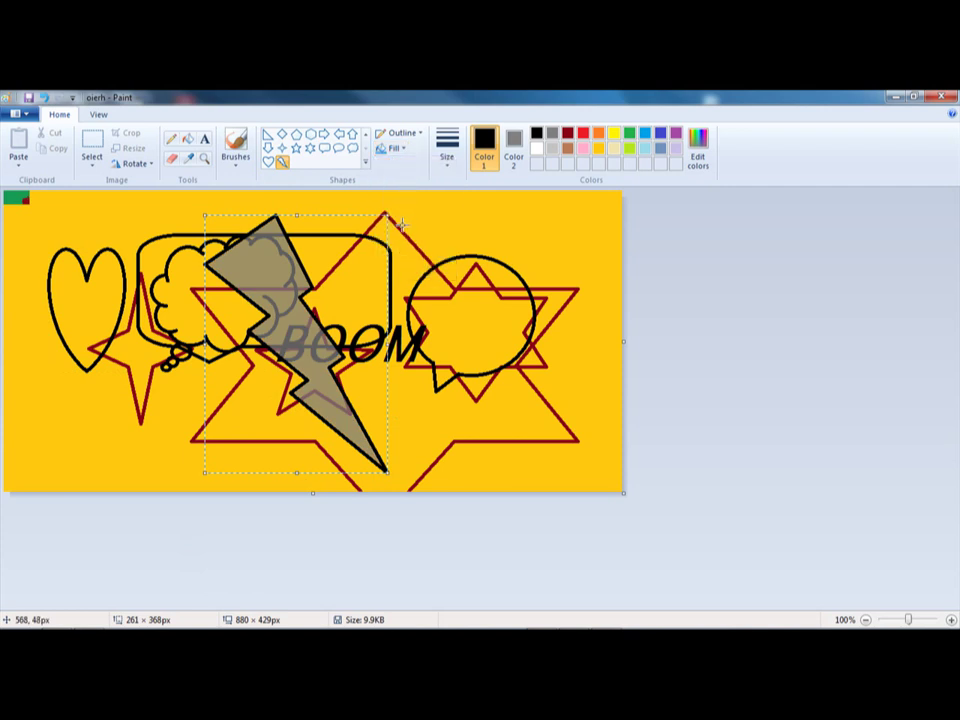
mouse_move(289, 302)
mouse_down()
mouse_move(478, 288)
mouse_move(408, 278)
mouse_move(287, 300)
mouse_up()
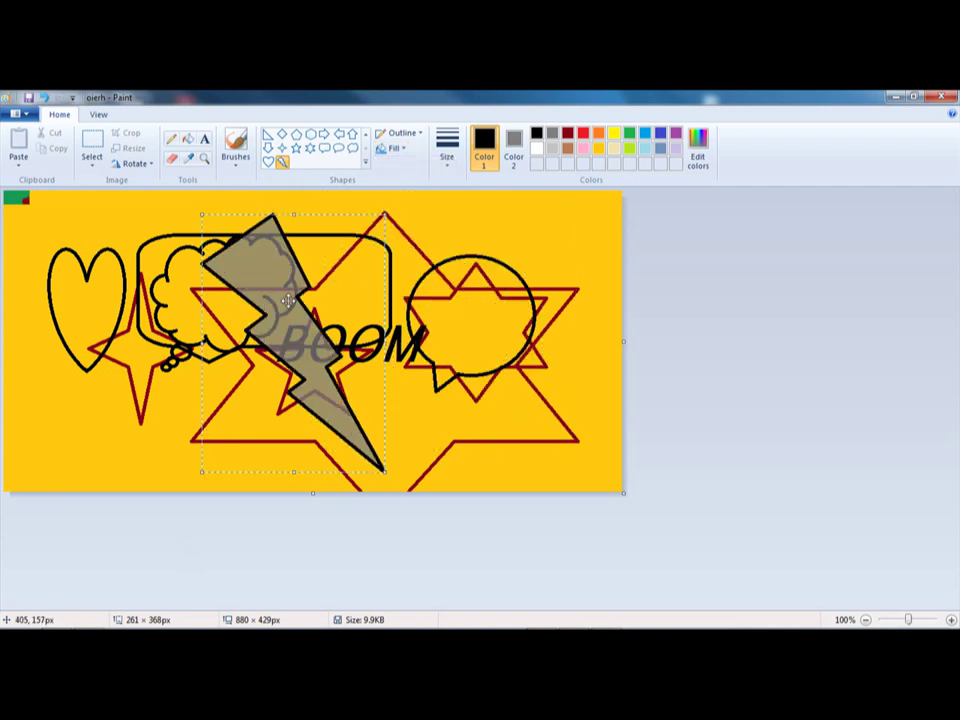
mouse_move(20, 625)
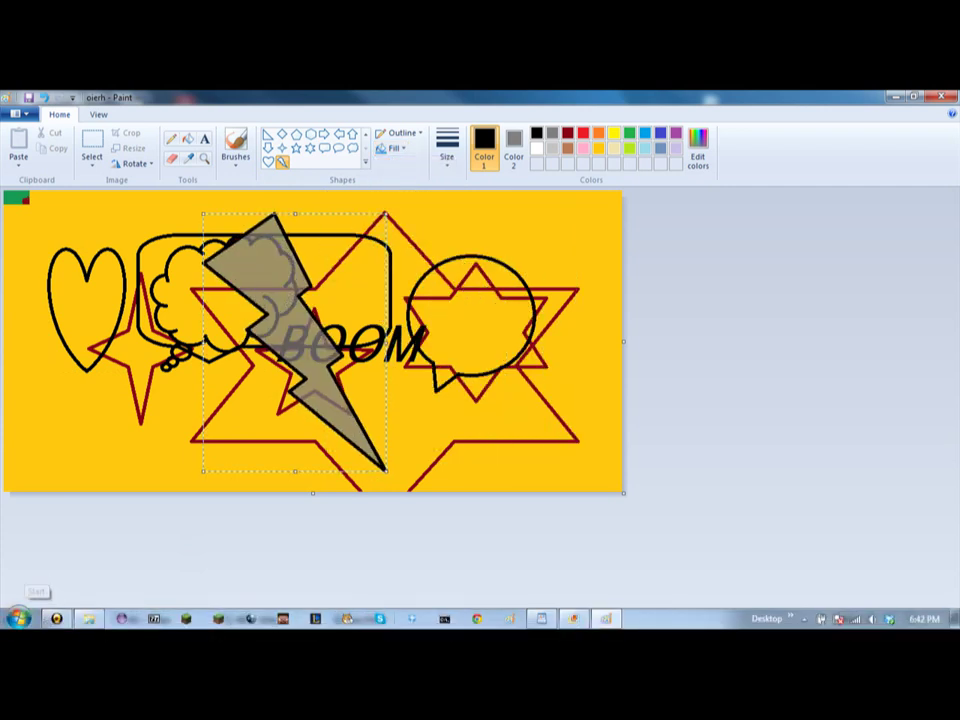
click(58, 620)
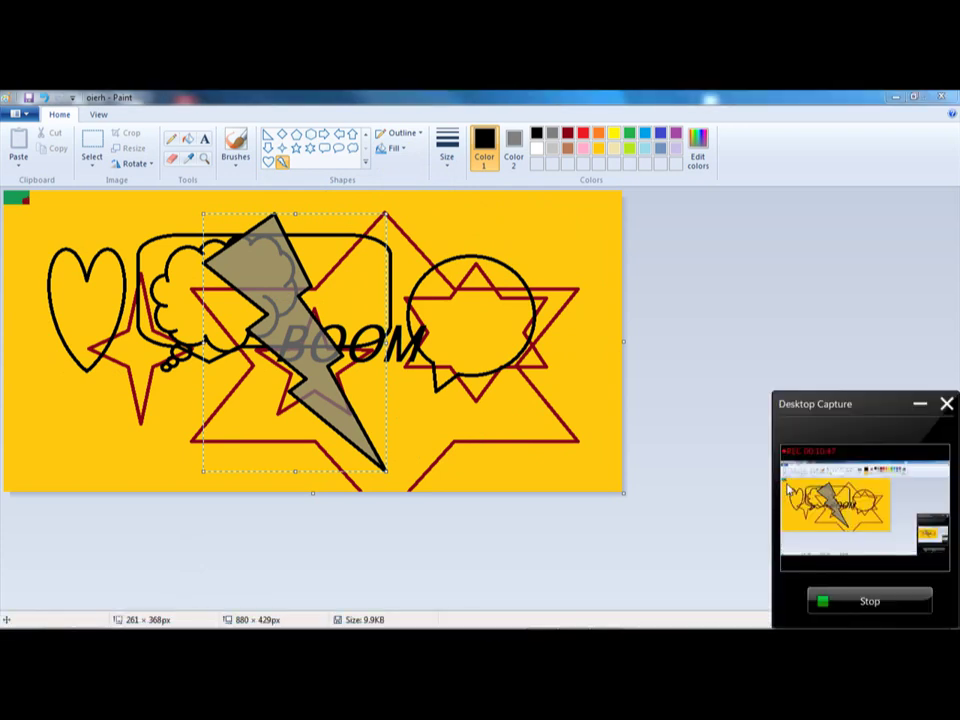